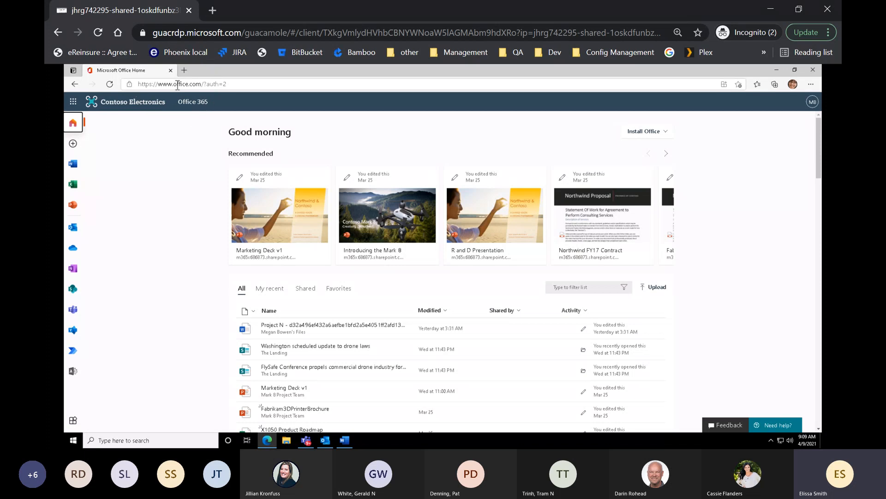
Step: Go to portal.office.com in the browser
left_click(177, 85)
type("p")
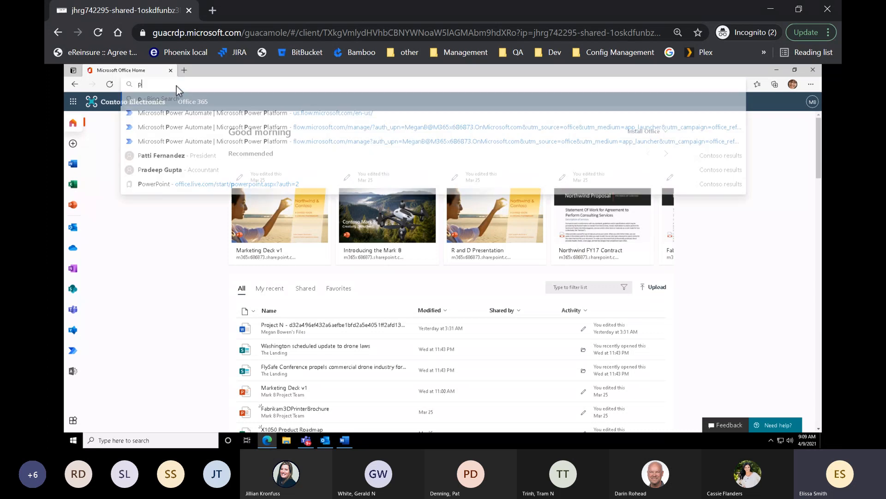
type("ortal.office.com")
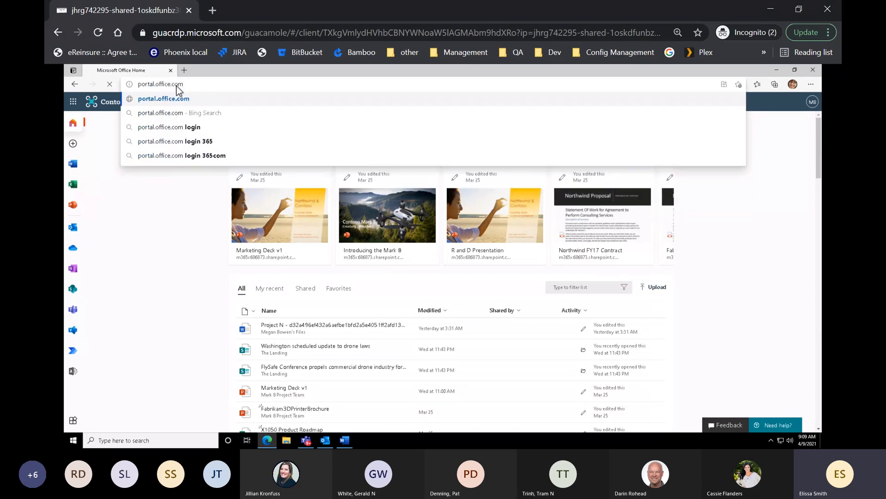
key("Return")
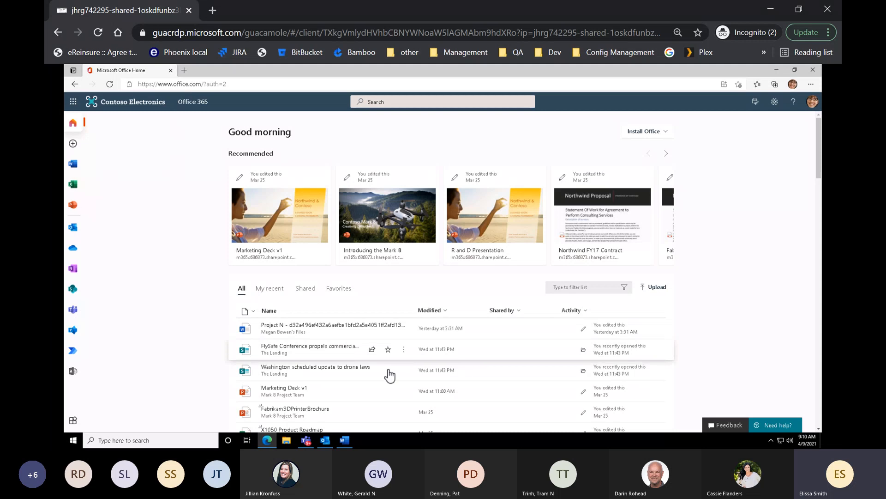
Step: Show all Office 365 apps and open Power Automate
left_click(72, 422)
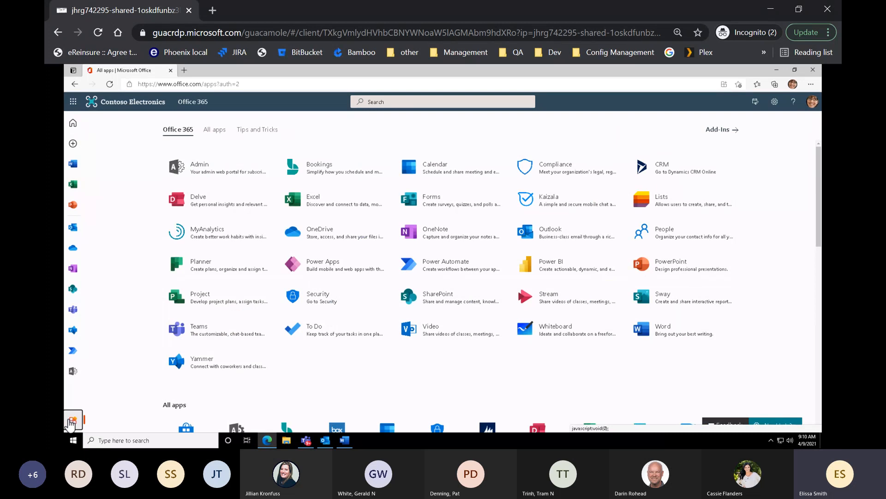
left_click(463, 274)
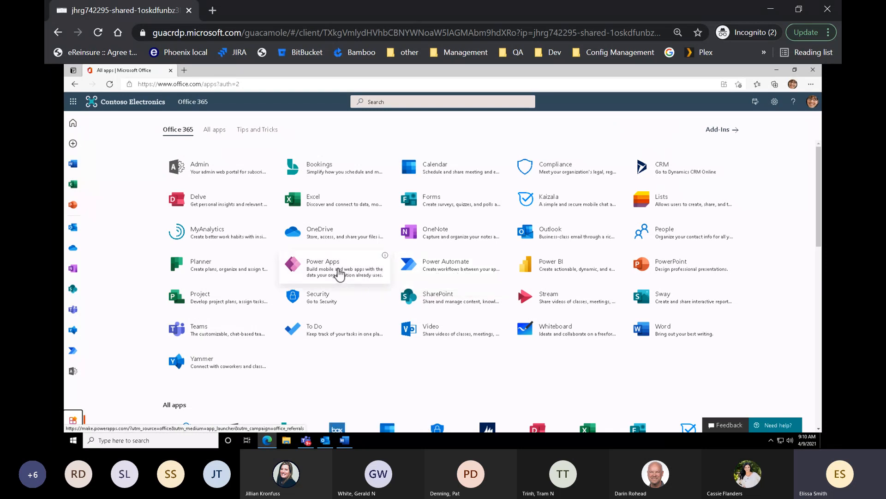
left_click(436, 276)
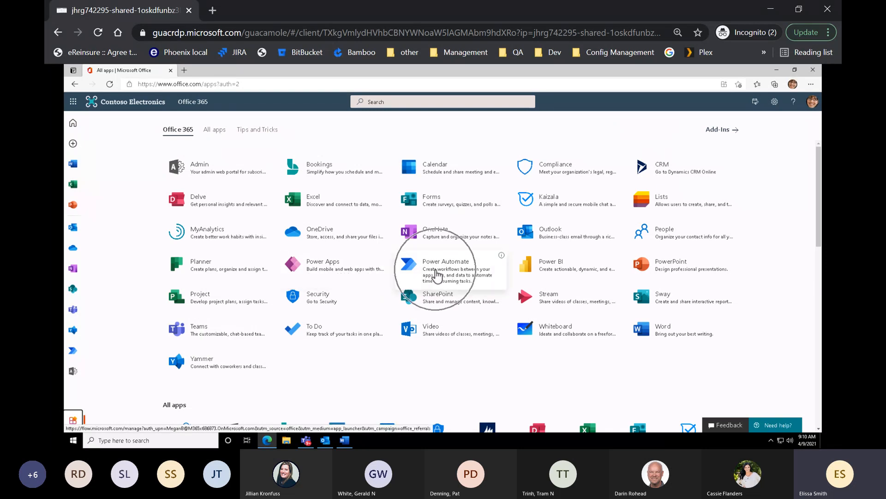
left_click(410, 270)
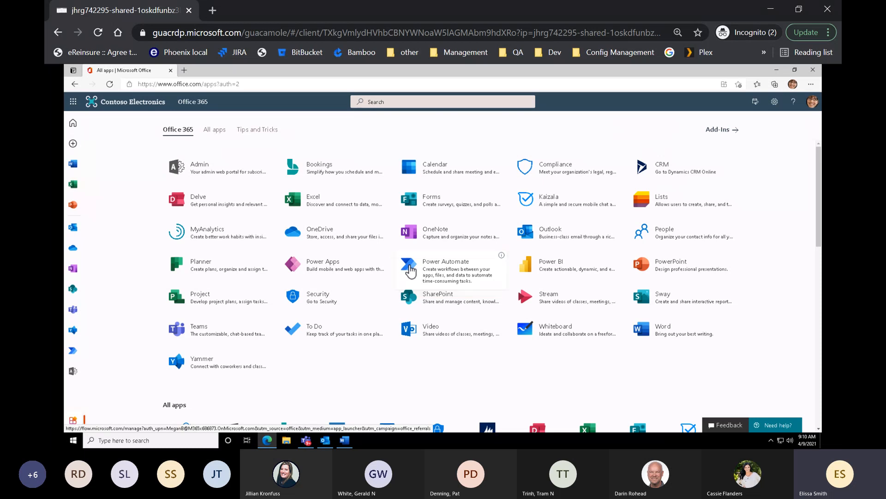
left_click(410, 271)
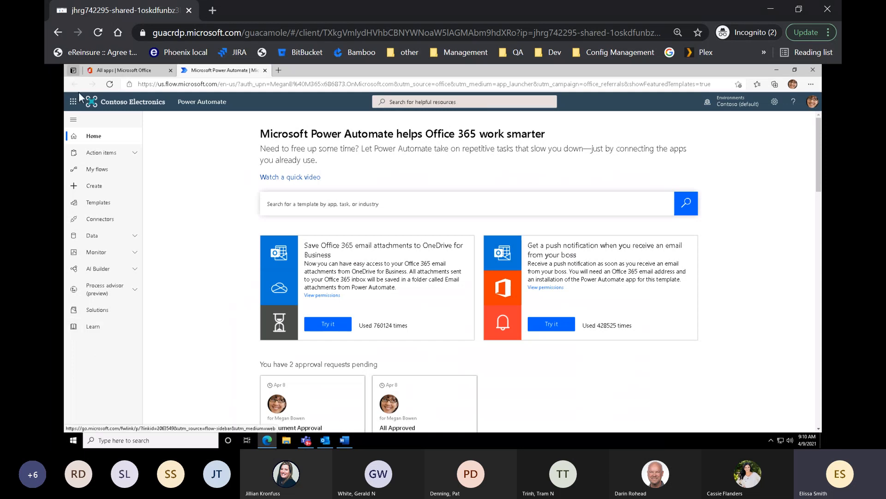
Step: Collapse and re-expand the navigation pane, and look over the pending approval requests and templates on the Home page
left_click(73, 121)
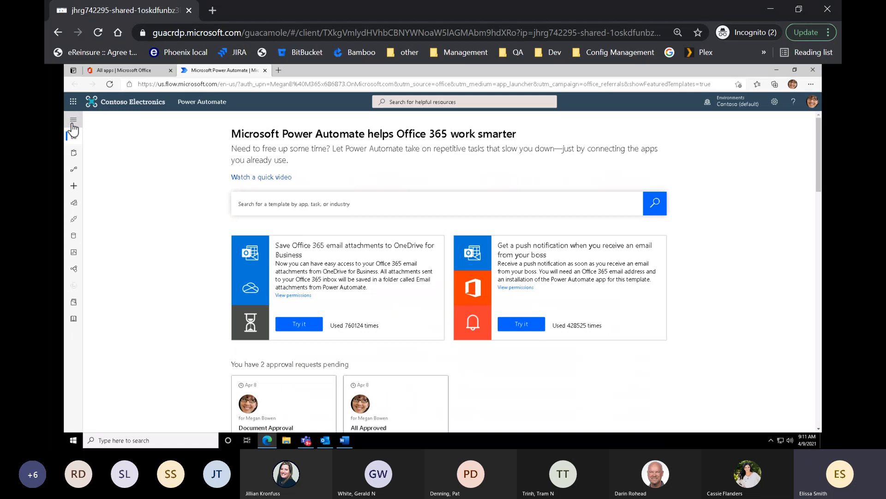
left_click(72, 121)
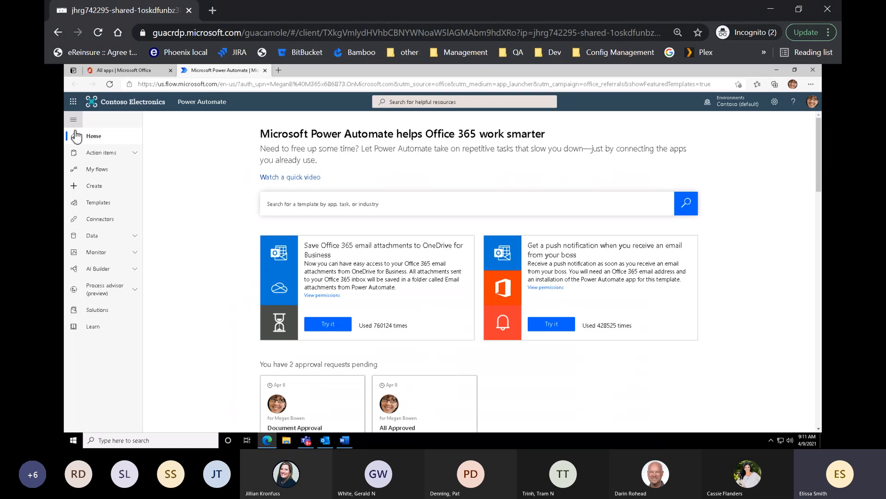
left_click(86, 137)
left_click(445, 306)
scroll(445, 306, "down", 4)
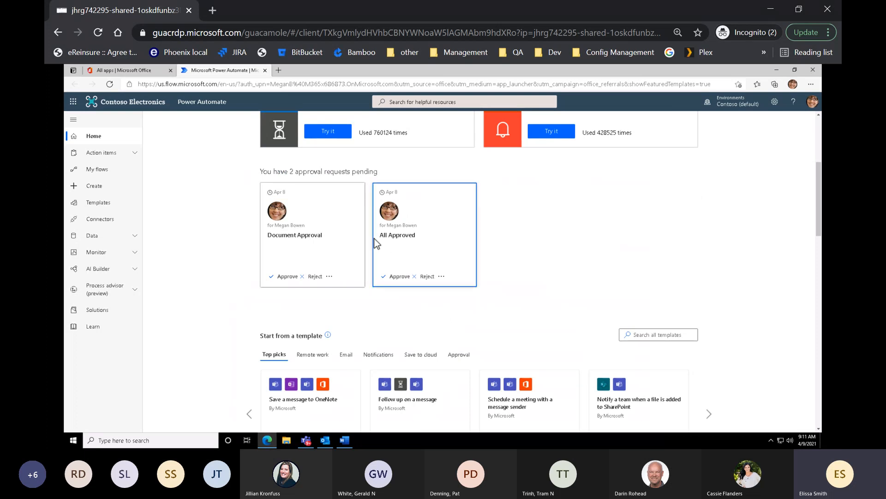
scroll(430, 247, "up", 4)
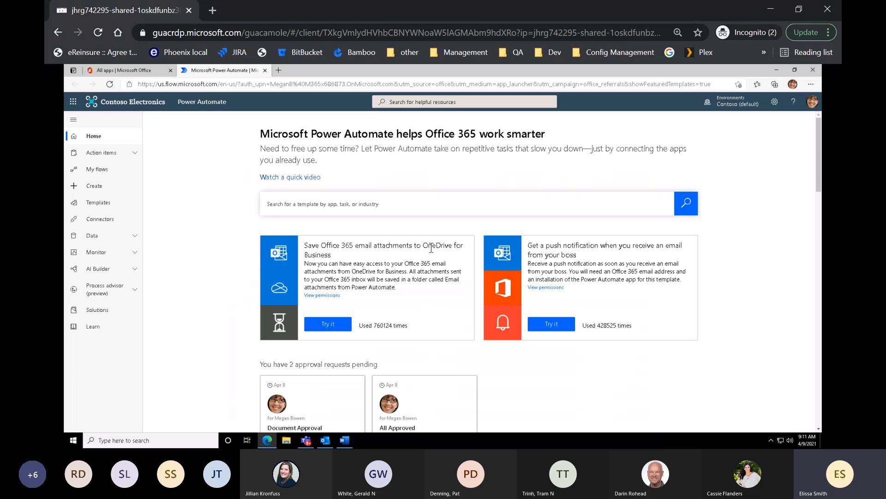
Step: View the Power Automate documentation from the Learn link and close it again
left_click(93, 328)
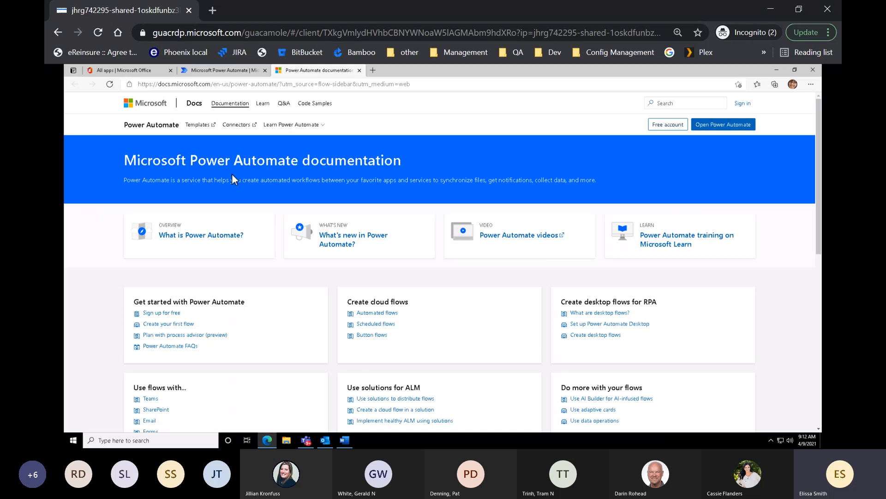
left_click(359, 70)
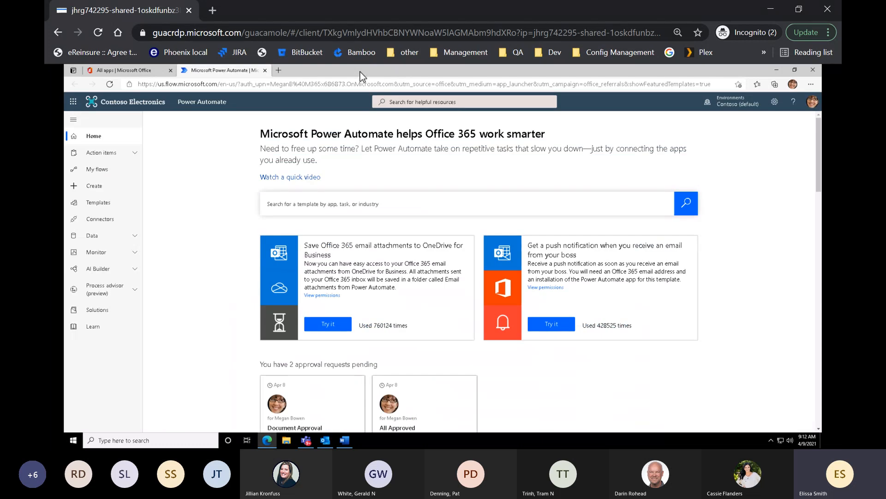
Step: Open the Create page and review the flow types that can be started from blank
left_click(93, 191)
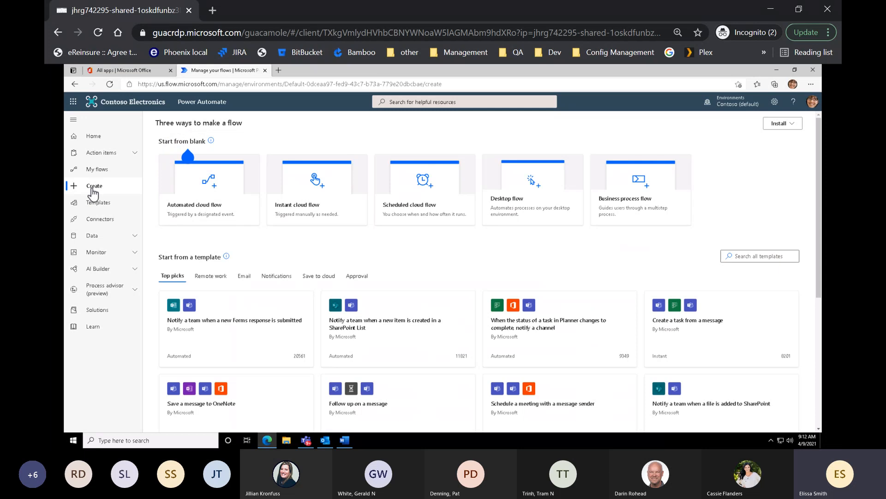
left_click(219, 227)
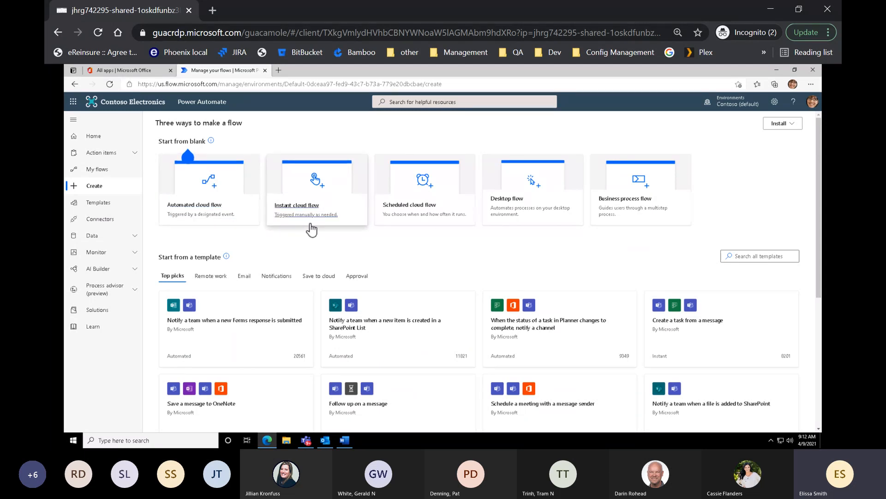
left_click(313, 227)
left_click(391, 225)
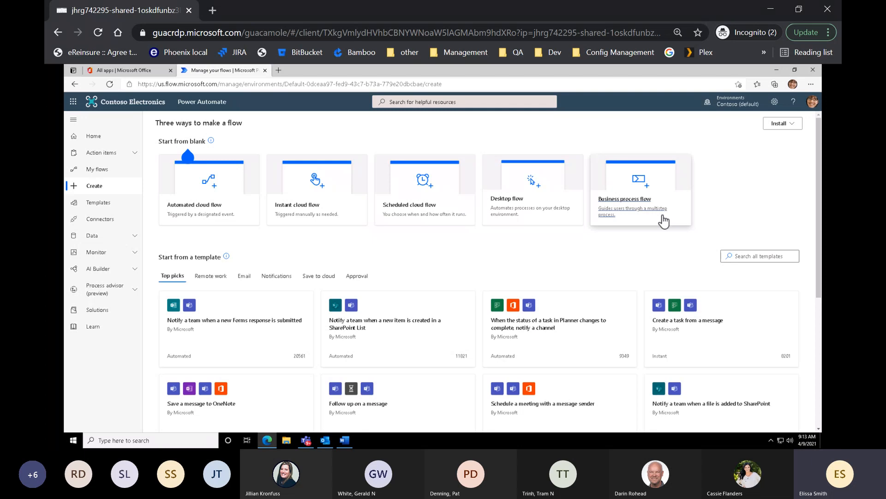
Step: Search the flow templates for "sharepoint" and view the template "Save email attachments to a SharePoint library and receive a notification"
left_click(86, 204)
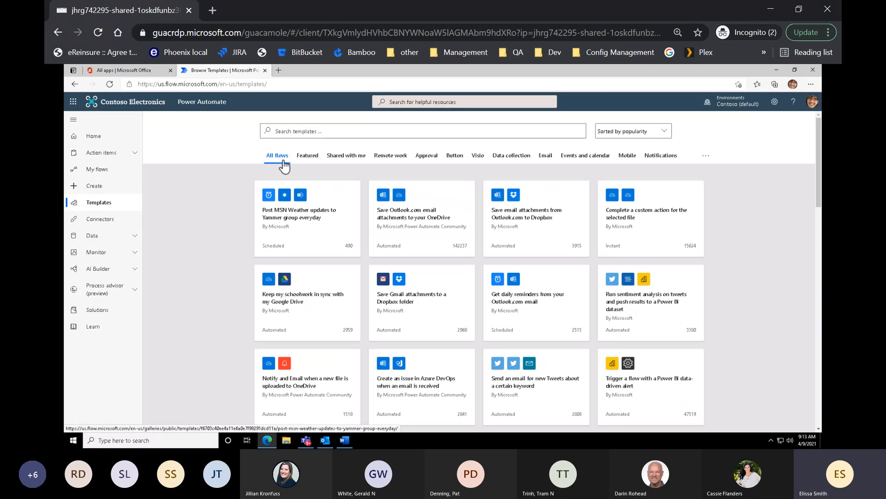
key("ctrl")
key("ctrl")
left_click(331, 132)
type("share")
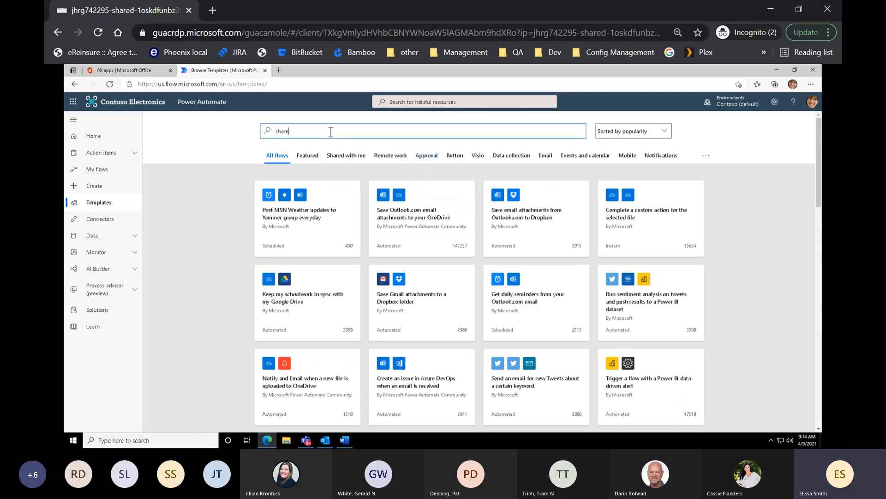
type("point")
key("Return")
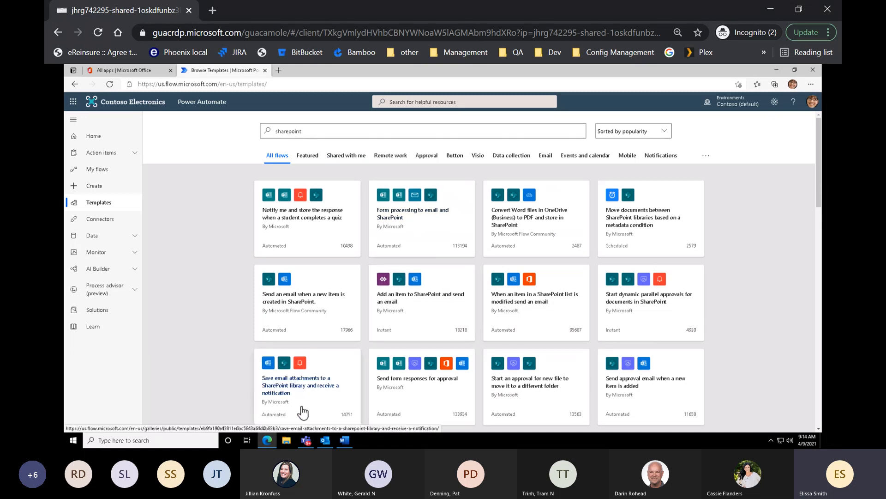
left_click(302, 411)
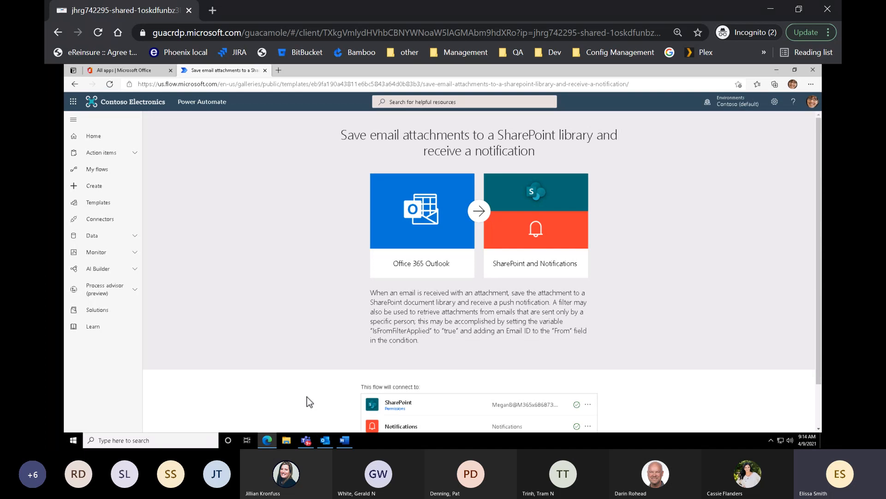
Step: Show the Email category of flow templates and open "Send an email when a new message is added in Microsoft Teams"
left_click(83, 204)
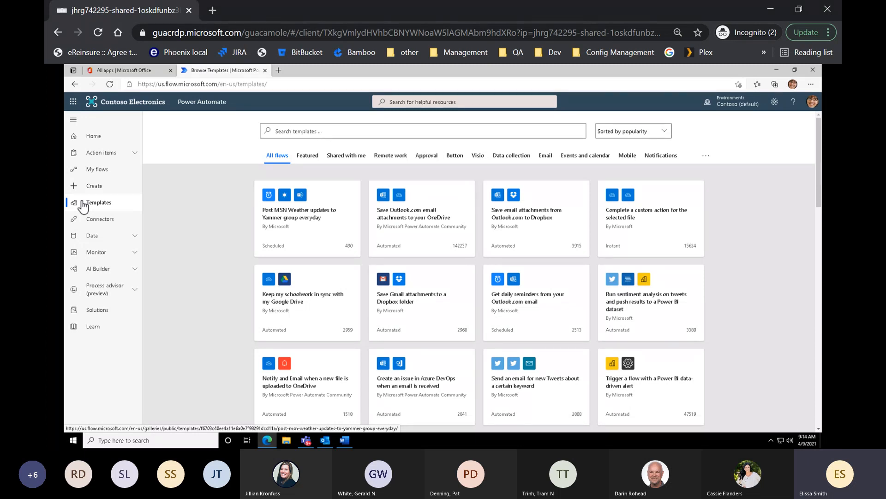
left_click(545, 157)
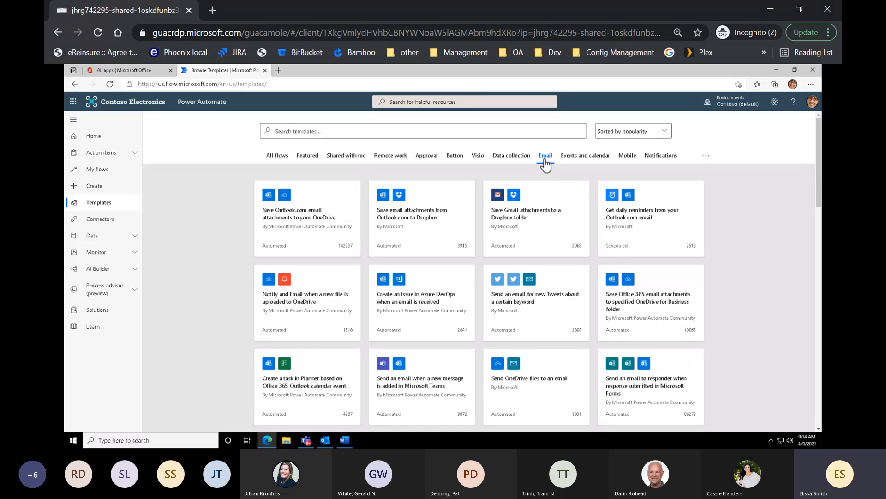
left_click(517, 221)
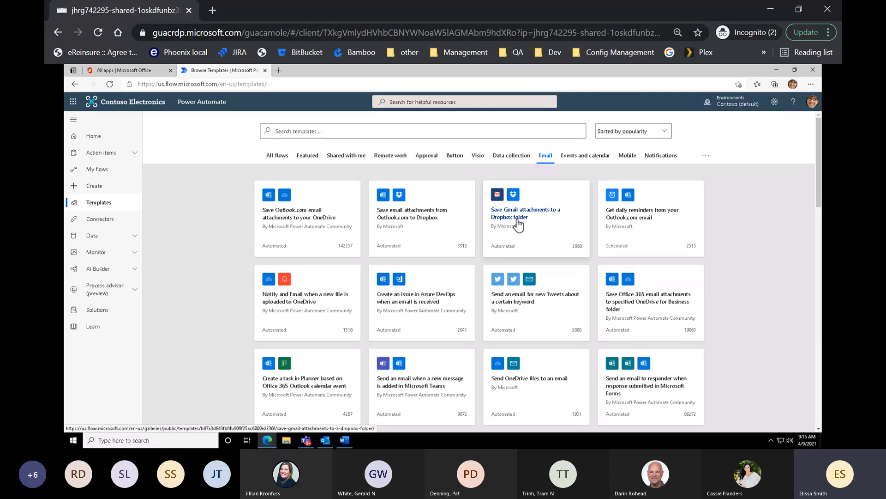
left_click(415, 392)
left_click(415, 391)
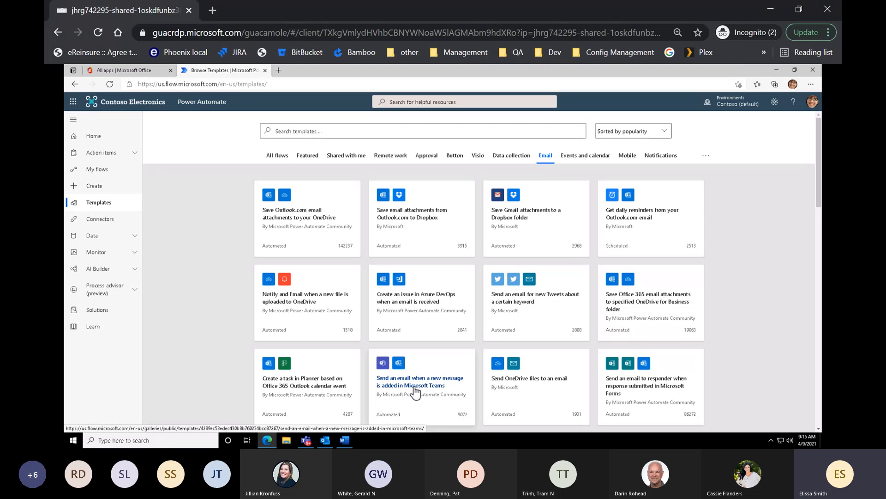
left_click(415, 392)
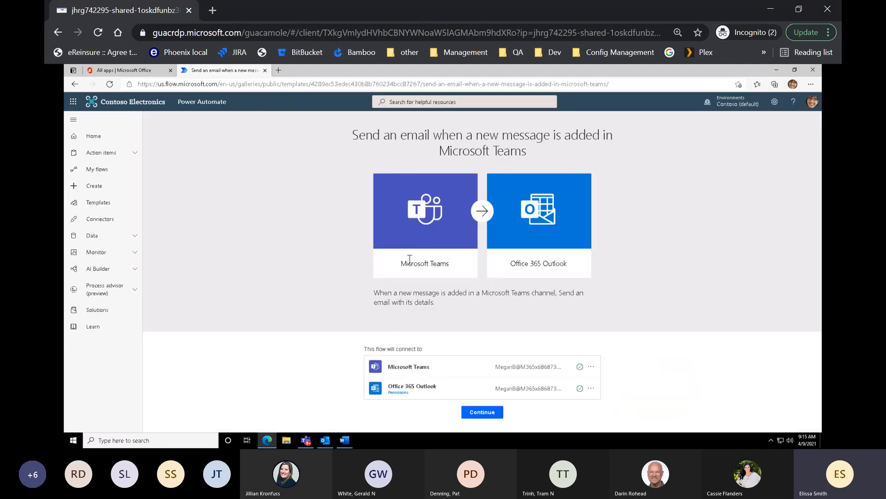
Step: Create a flow from the template using its existing Microsoft Teams and Office 365 Outlook connections
key("ctrl")
key("ctrl")
key("ctrl")
key("ctrl")
key("ctrl")
left_click(508, 374)
left_click(495, 414)
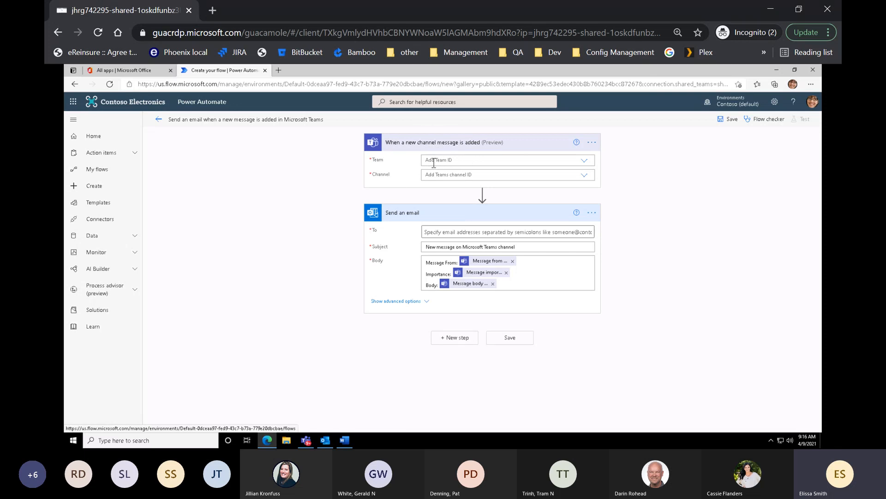
Step: Set the channel message trigger's team to Mark 8 Project Team and its channel to Design
left_click(585, 161)
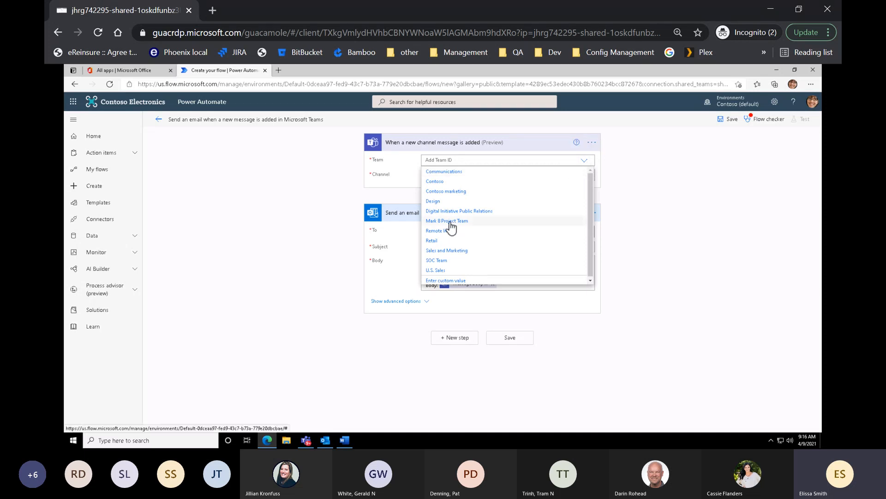
left_click(450, 221)
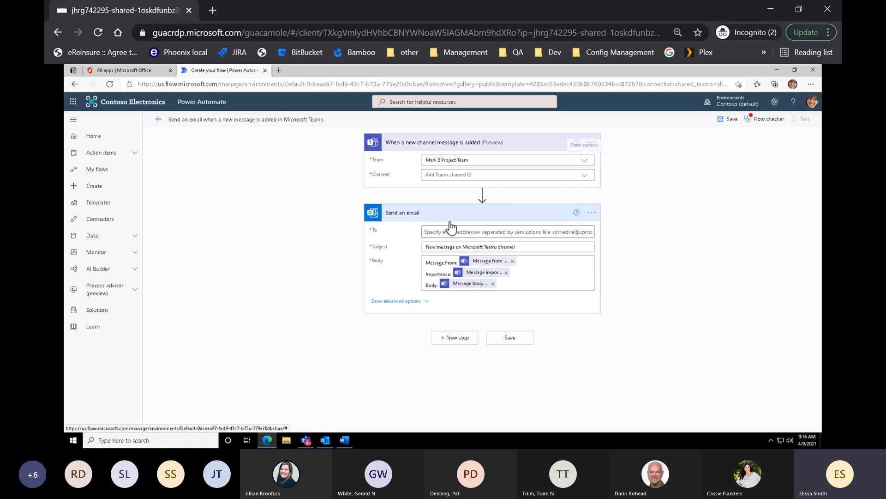
left_click(583, 175)
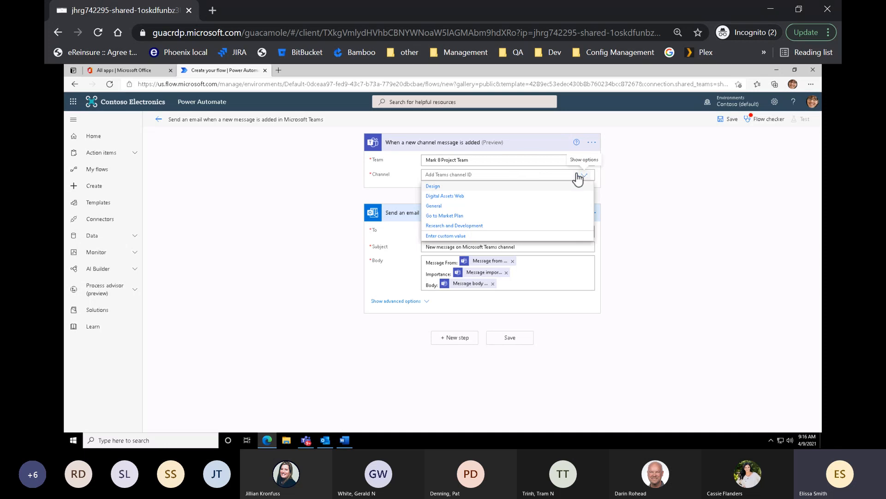
left_click(450, 189)
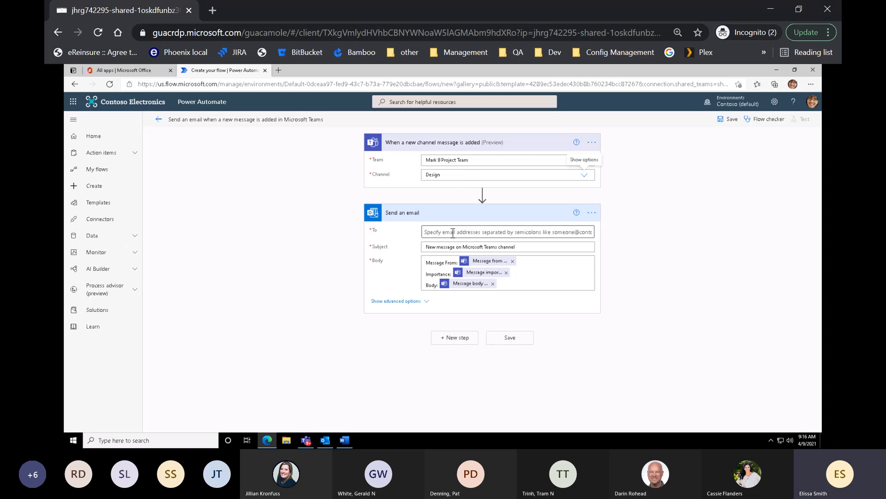
Step: Add the marketing manager and the president from the suggested people as recipients of the Send an email action
left_click(453, 233)
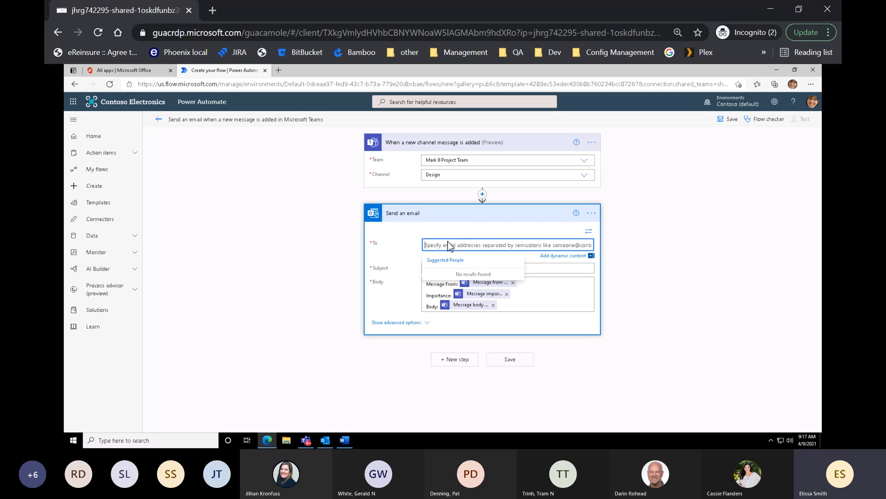
type("Megan Bowen")
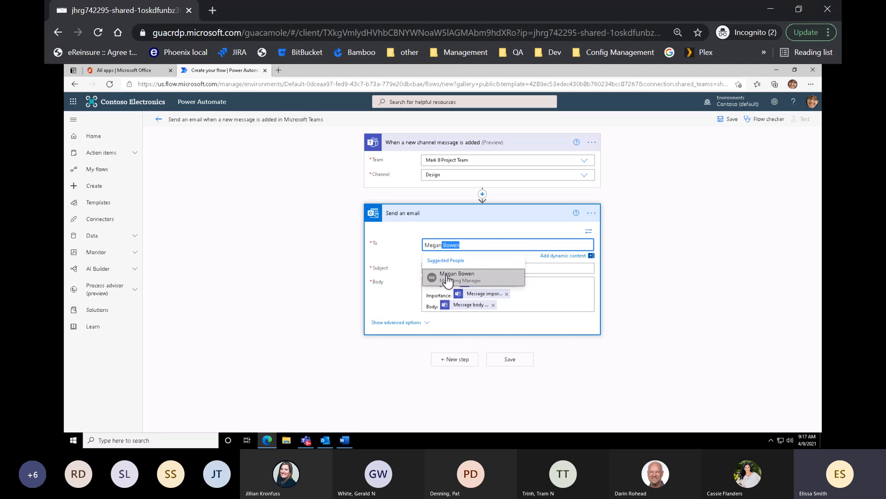
left_click(447, 275)
type("Patti Fernandez")
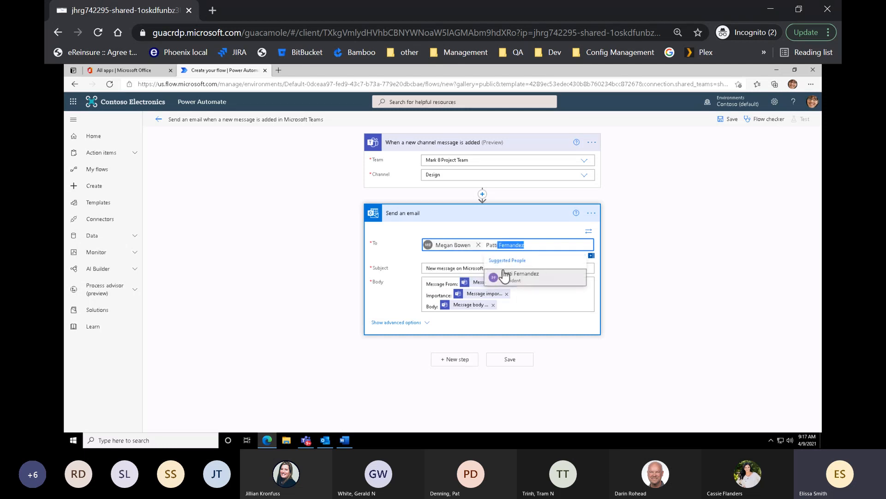
left_click(504, 276)
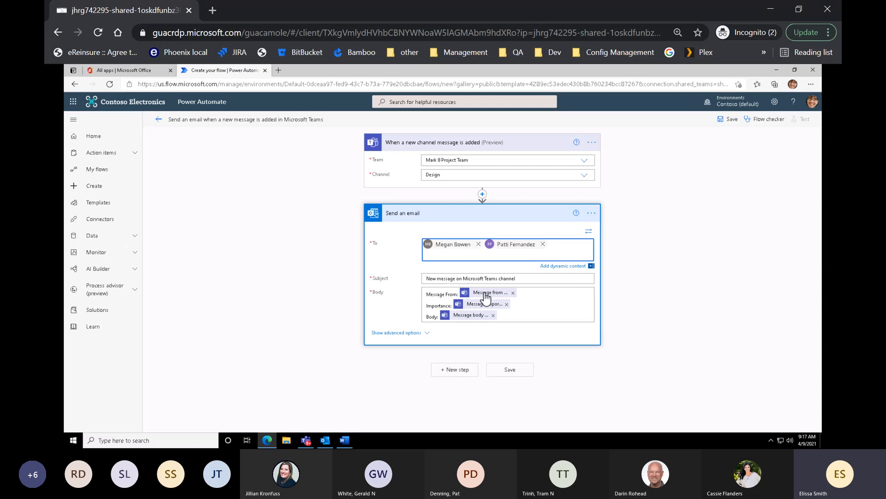
Step: Save the flow and run the Flow checker to review its errors and warnings
key("ctrl")
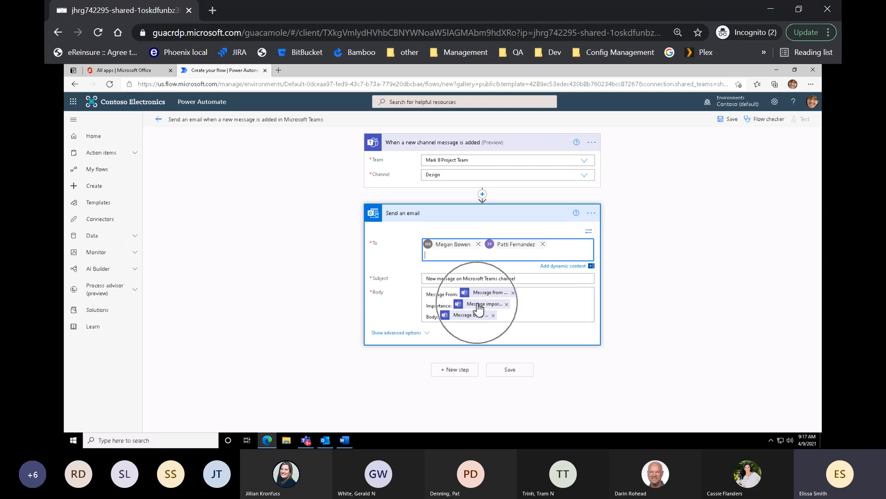
key("ctrl")
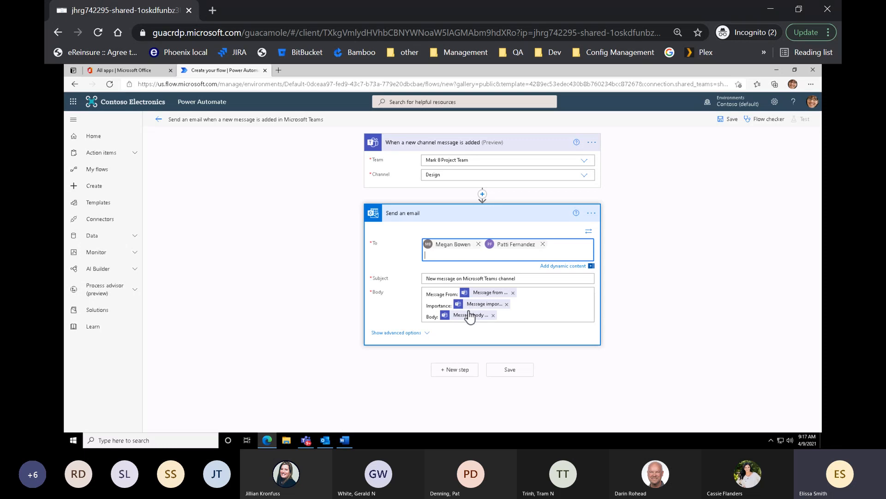
left_click(505, 372)
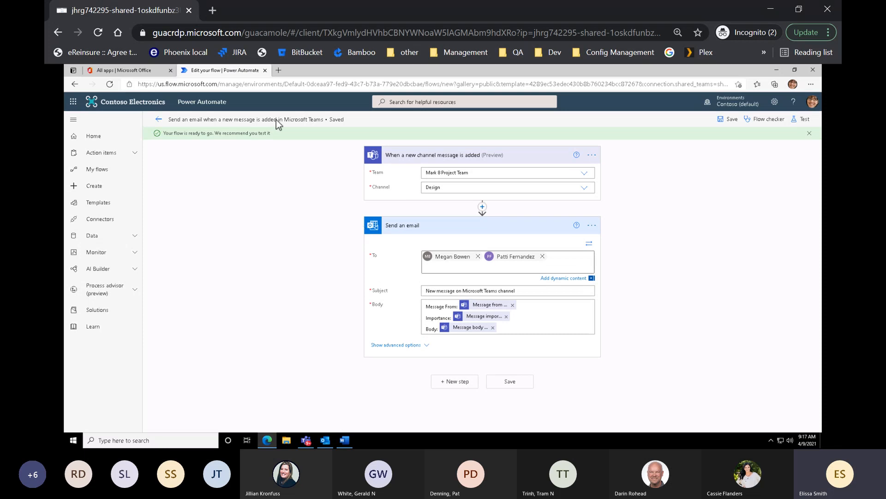
left_click(279, 132)
left_click(765, 121)
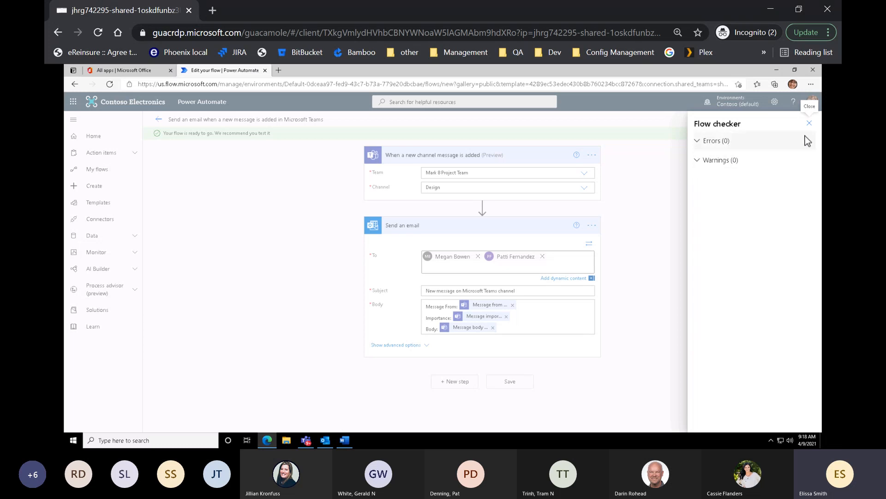
left_click(809, 123)
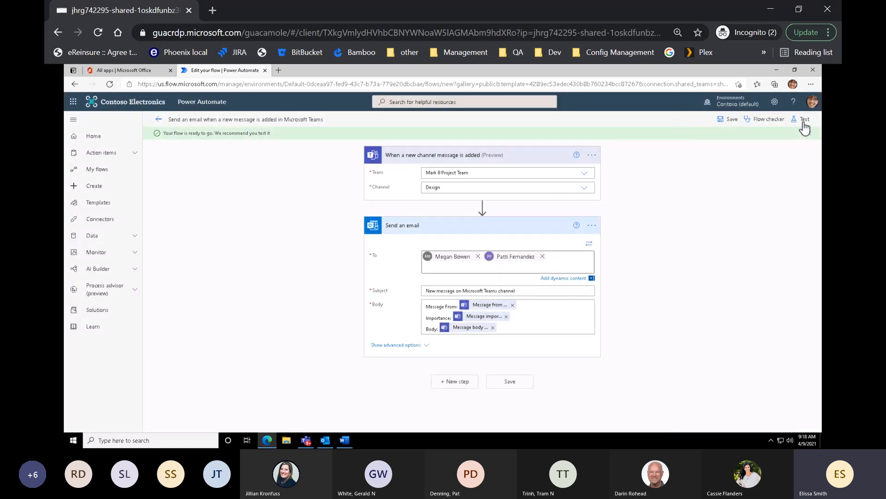
Step: Save the flow and start a test of it with the Manually trigger option
left_click(805, 121)
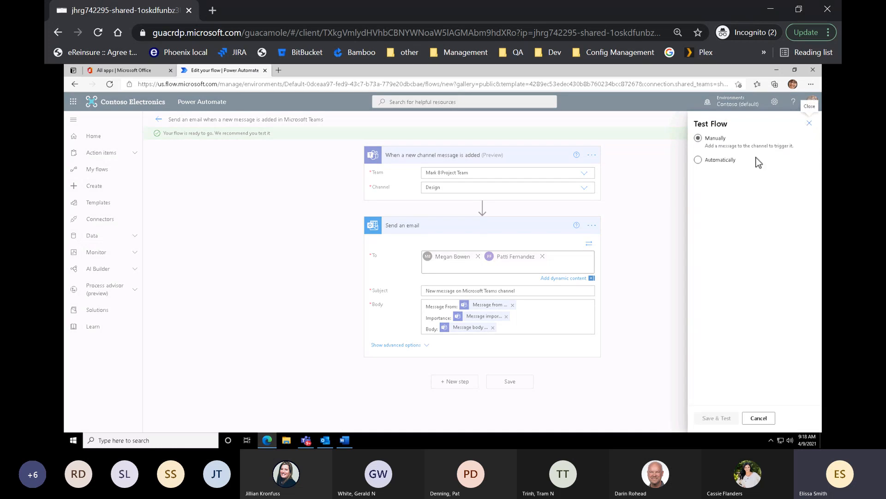
left_click(721, 147)
left_click(698, 138)
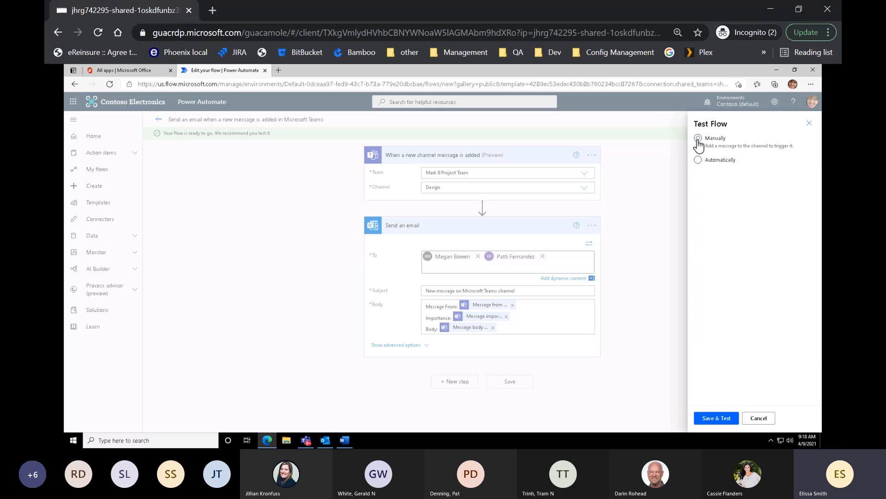
left_click(715, 419)
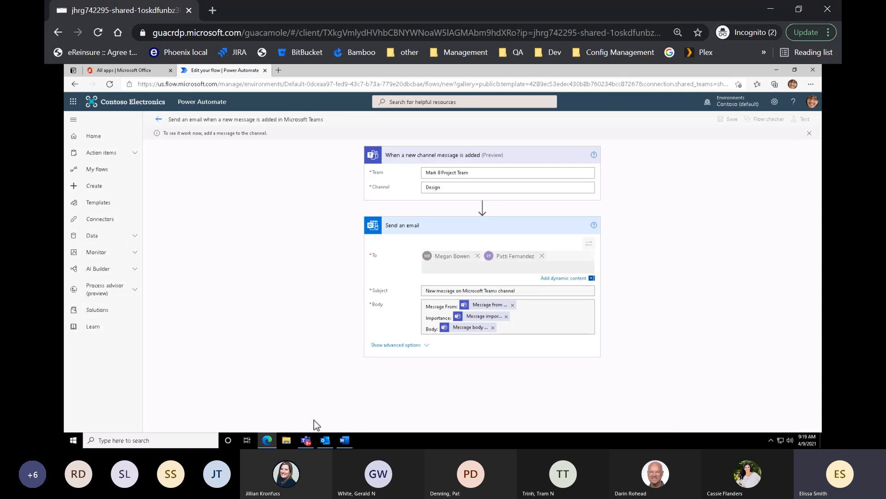
Step: Switch to Microsoft Teams and post "Let's add some new files top this channel." as a new conversation in Mark 8 Project Team's Design channel
left_click(309, 437)
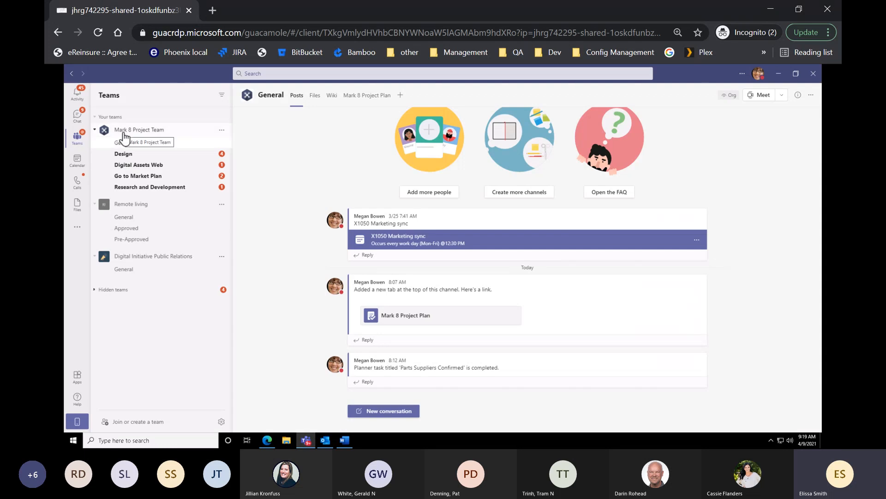
left_click(126, 156)
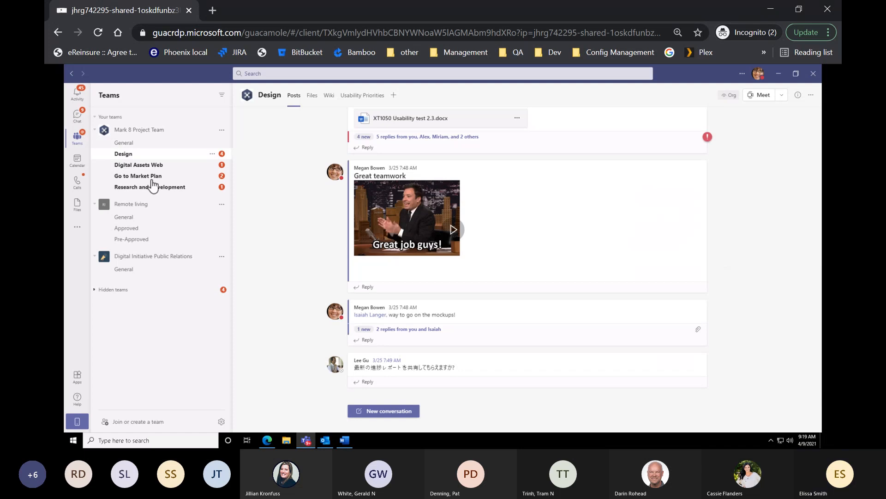
left_click(386, 409)
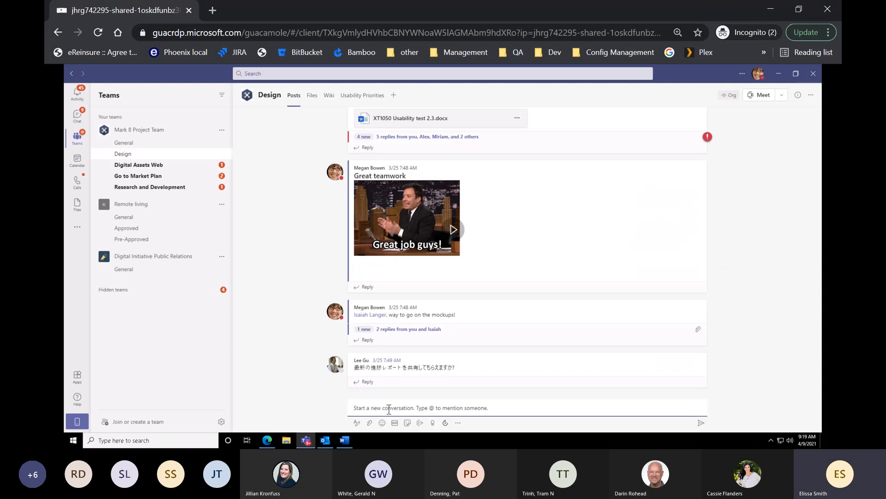
type("Let's")
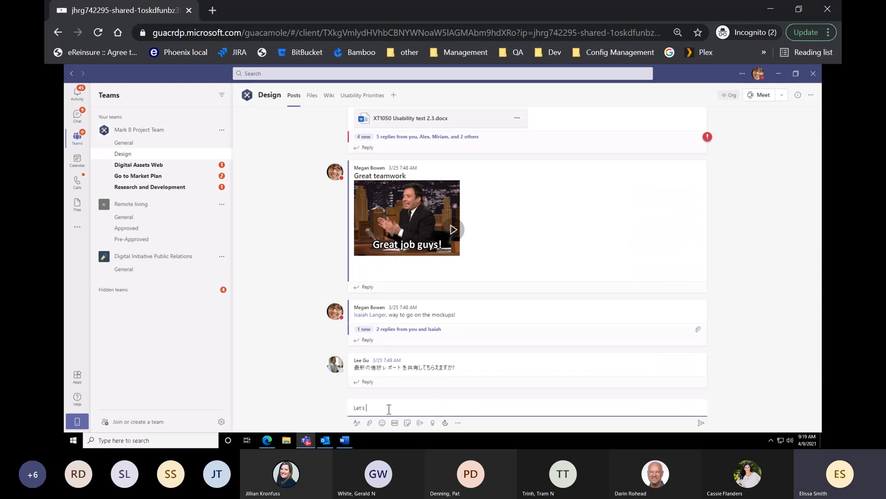
type(" ad")
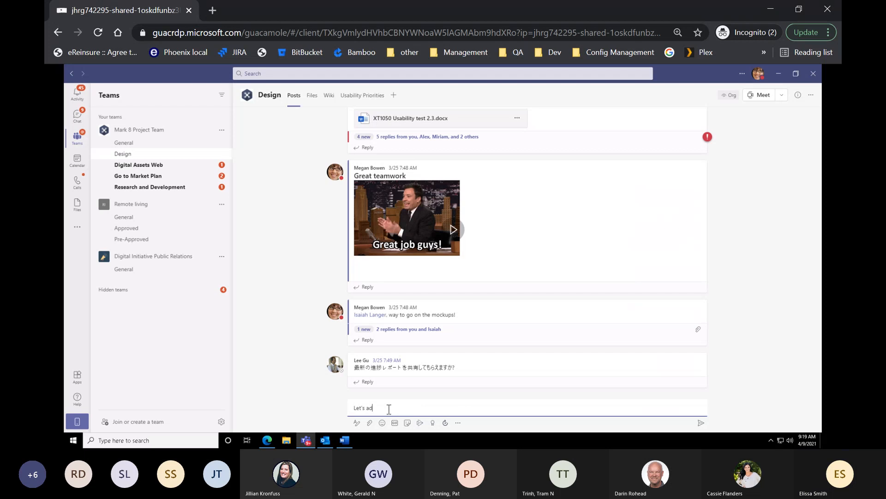
type("d some new files top")
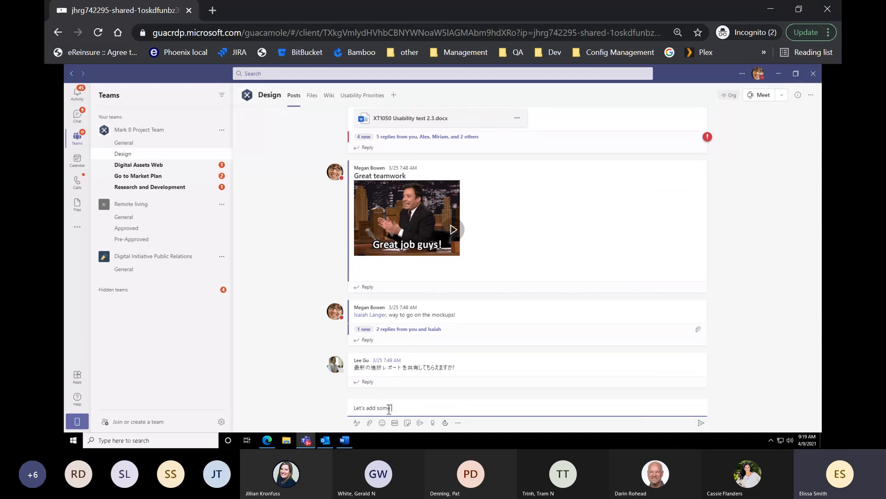
key("BackSpace")
key("BackSpace")
key("BackSpace")
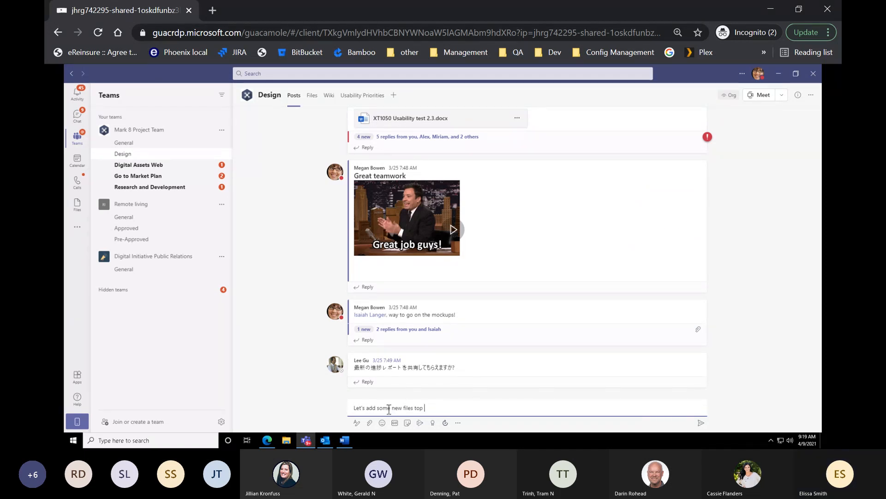
type("this channel.")
key("Return")
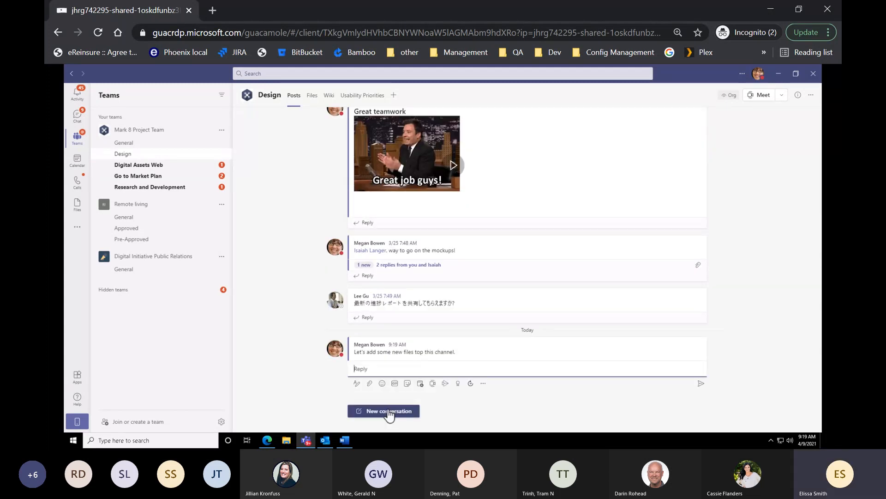
key("ctrl")
key("ctrl")
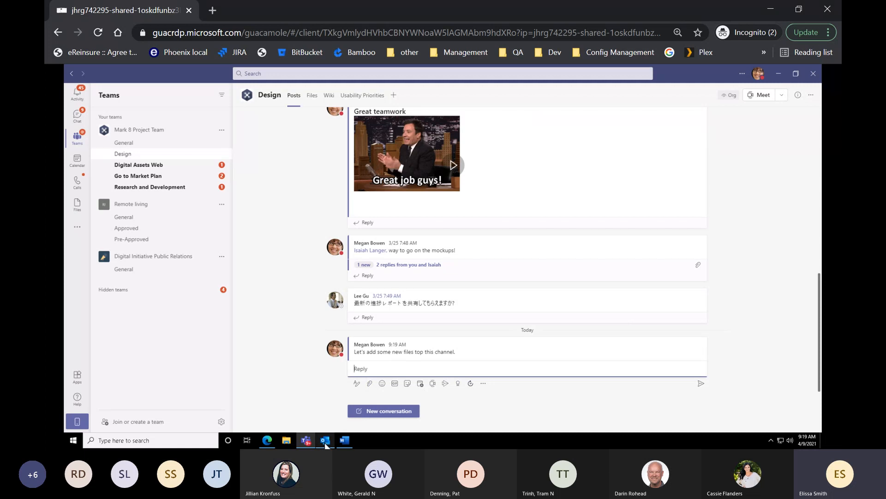
Step: Return to Power Automate, check the test run's result, and open the flow's details page with its run history
mouse_move(326, 444)
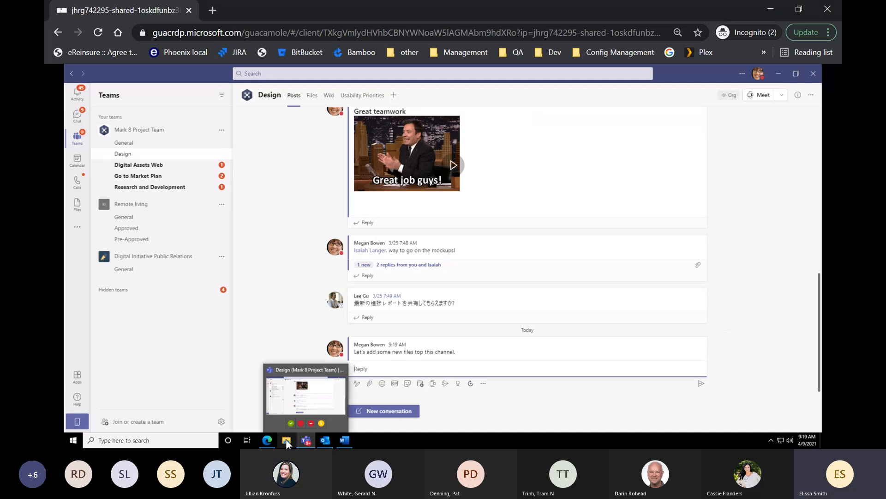
mouse_move(267, 443)
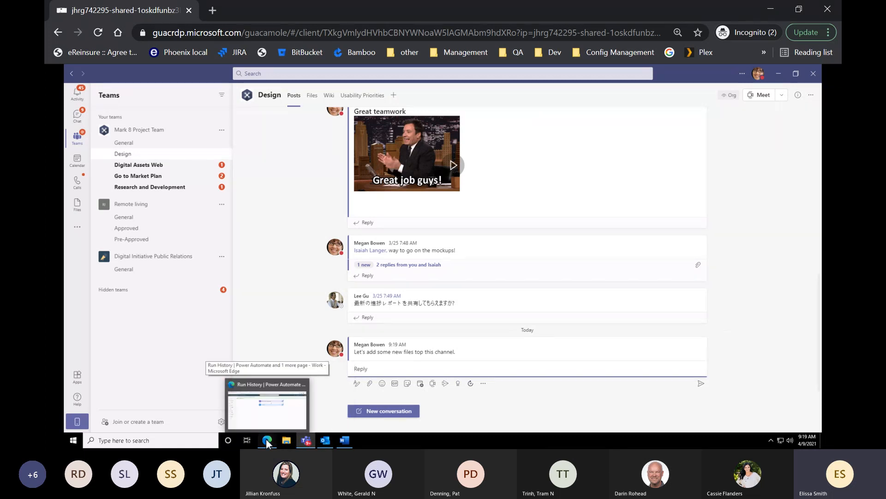
left_click(267, 442)
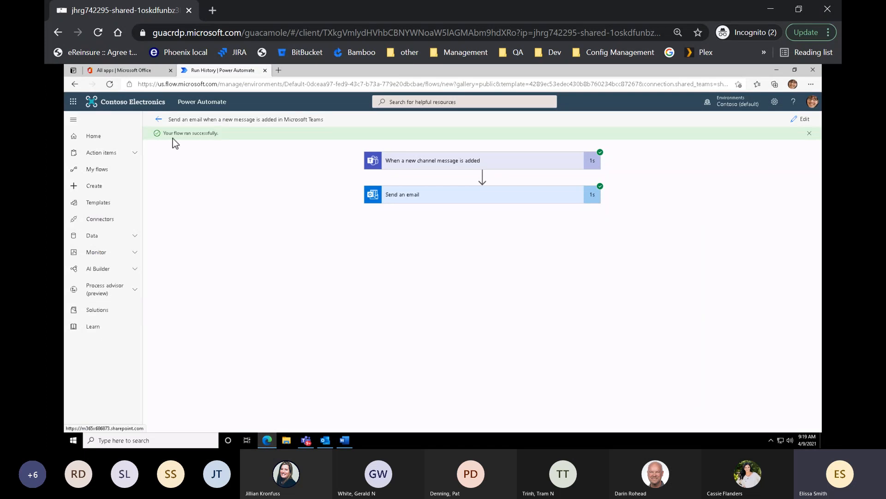
key("ctrl")
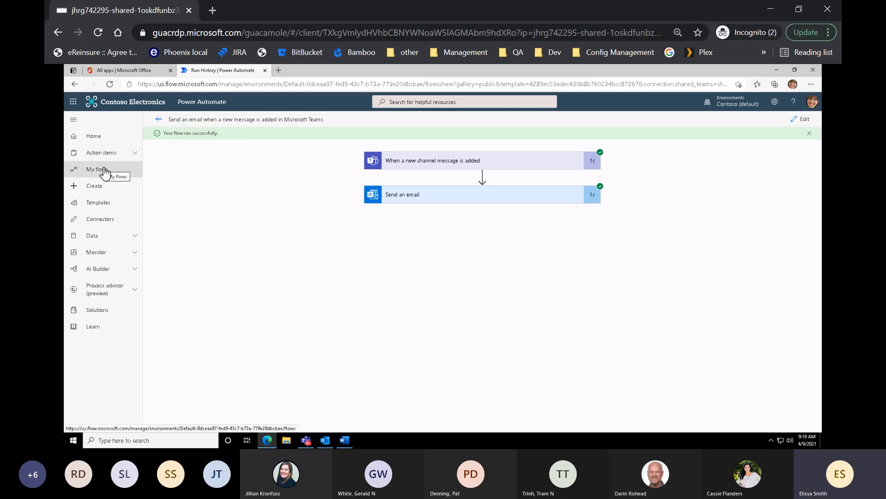
left_click(158, 119)
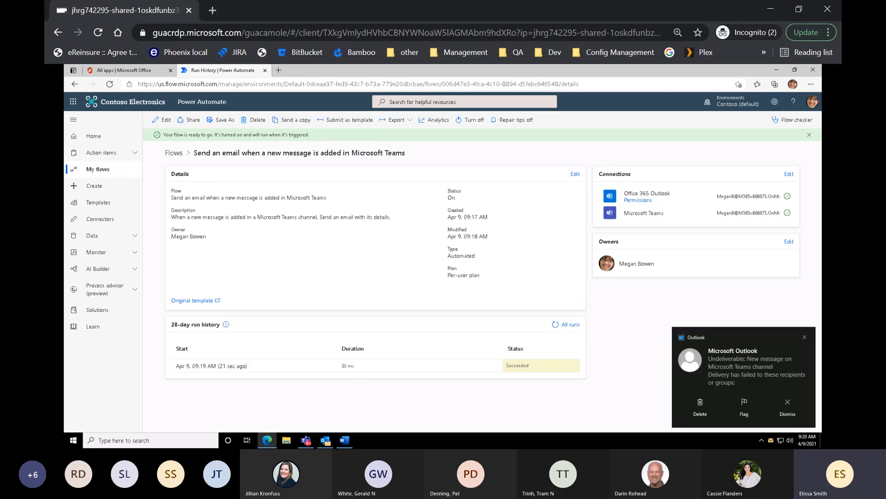
left_click(805, 336)
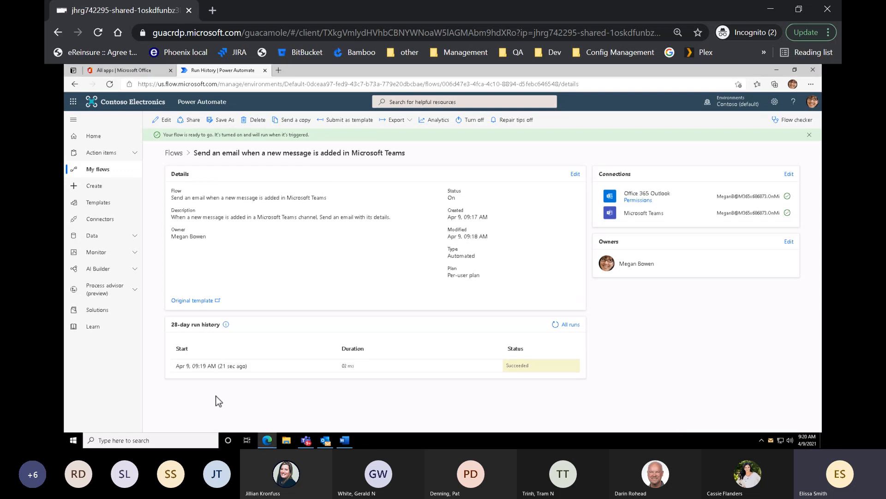
Step: From My flows, examine the Actions, Usage and Errors analytics of the Teams message email flow, and return to the flow list
left_click(109, 171)
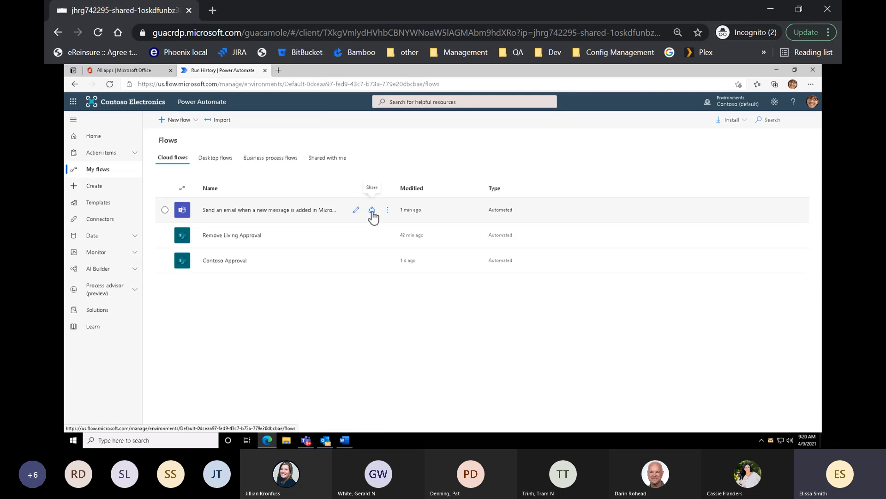
left_click(388, 212)
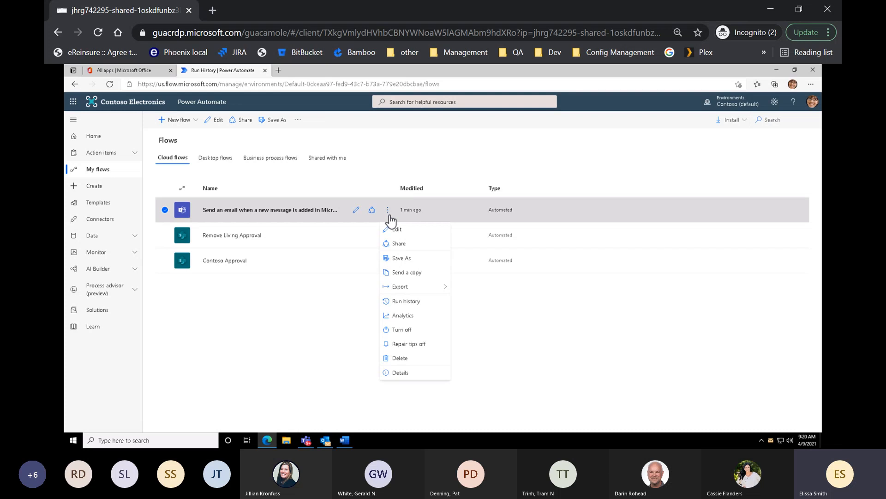
left_click(406, 315)
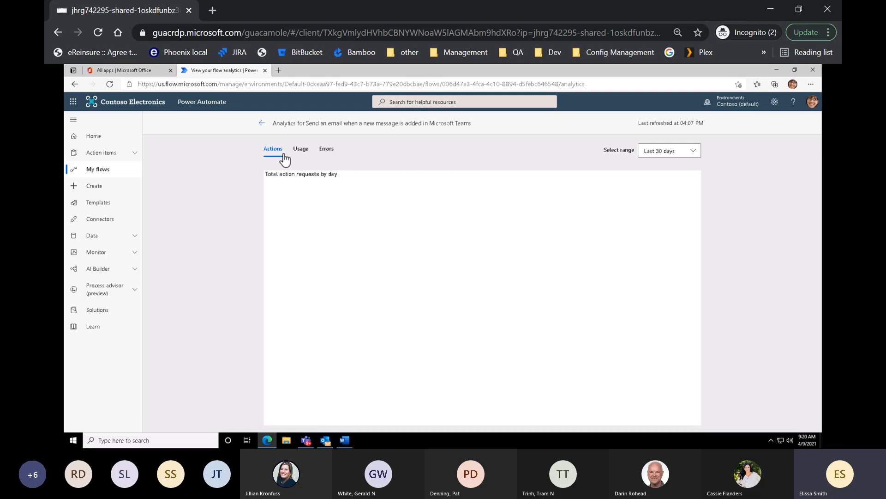
left_click(301, 155)
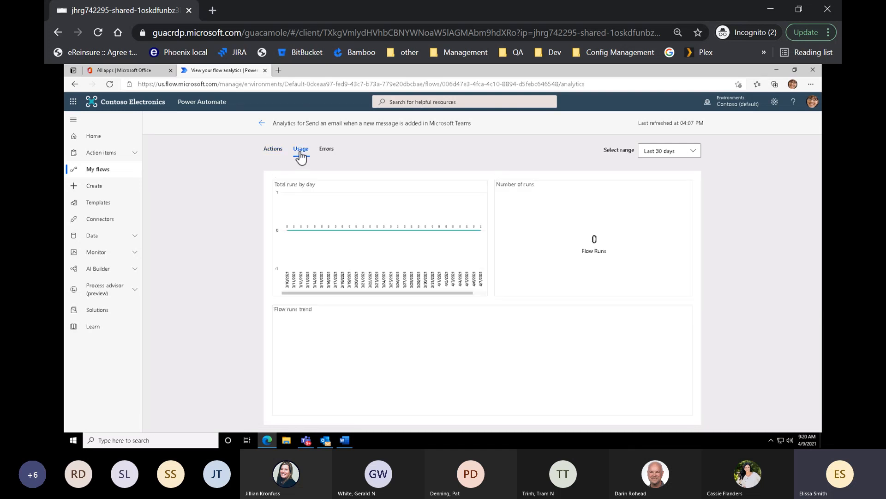
left_click(331, 152)
left_click(273, 151)
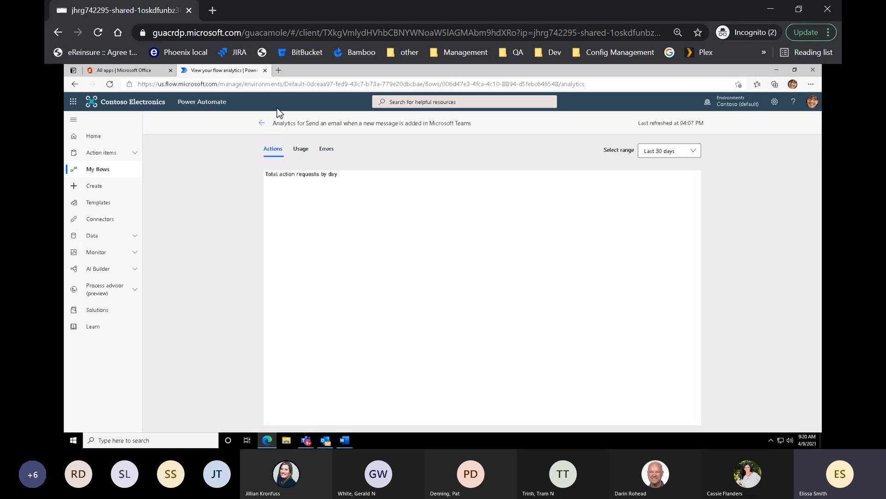
left_click(261, 123)
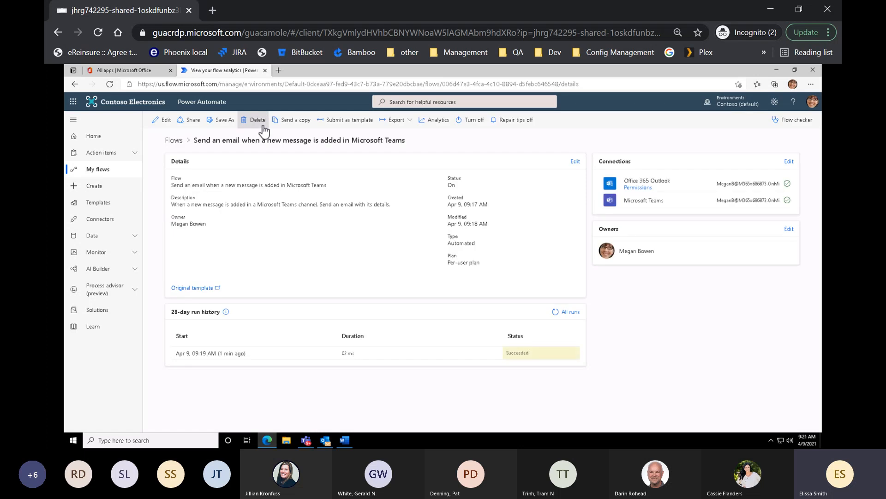
left_click(102, 172)
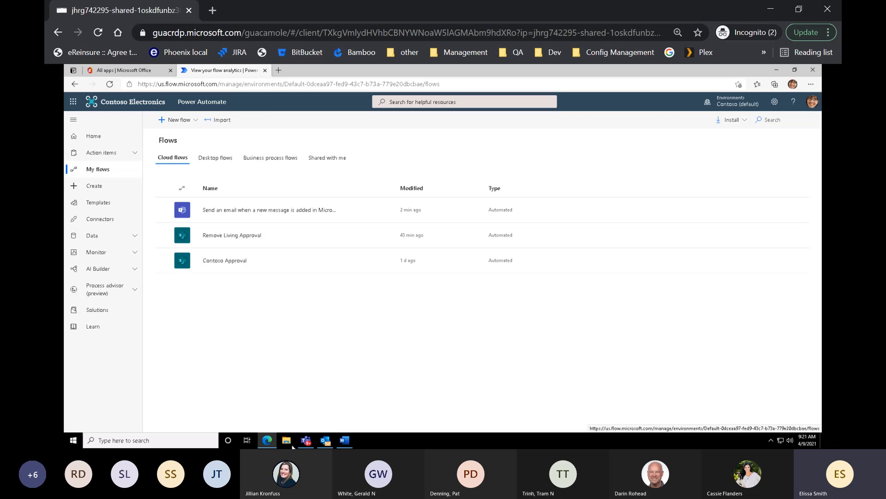
Step: Switch to Microsoft Teams to view the Mark 8 Project Plan board in Mark 8 Project Team's General channel, and return to Power Automate
mouse_move(306, 443)
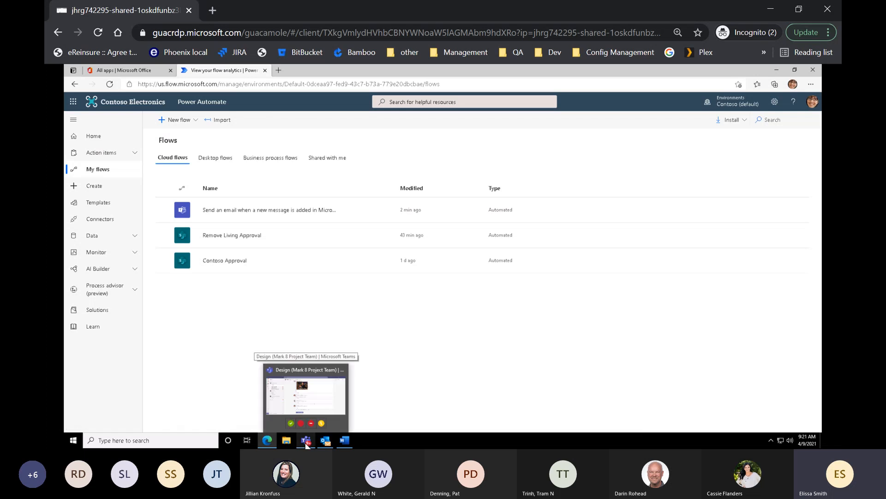
left_click(306, 443)
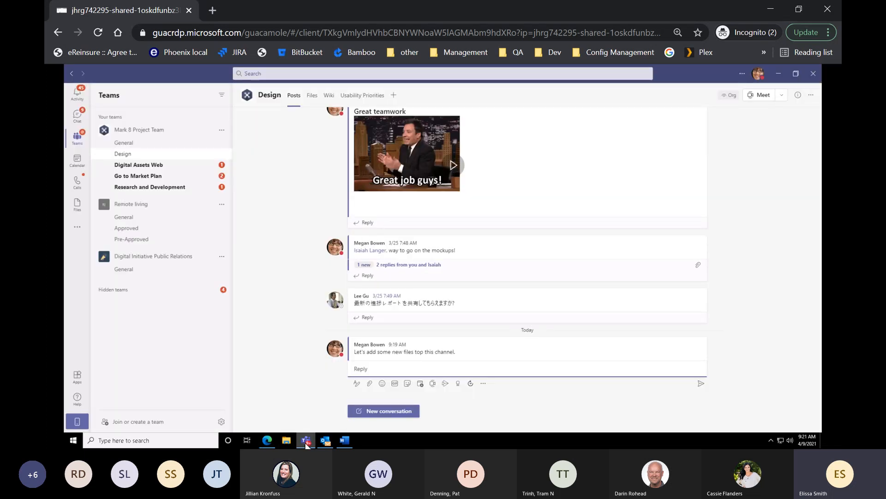
left_click(127, 146)
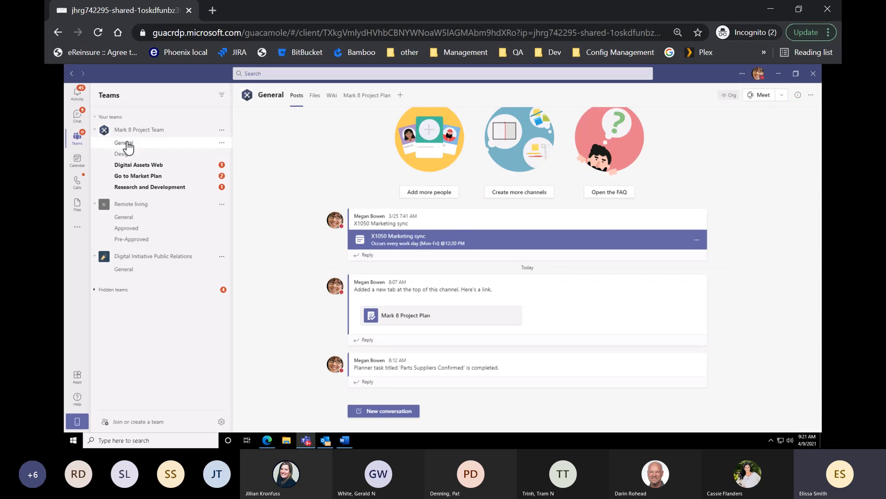
left_click(372, 100)
left_click(371, 101)
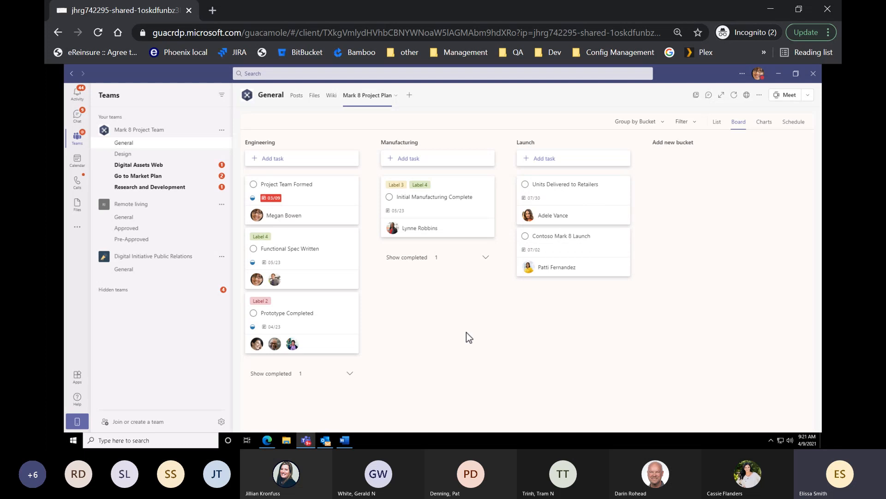
left_click(266, 442)
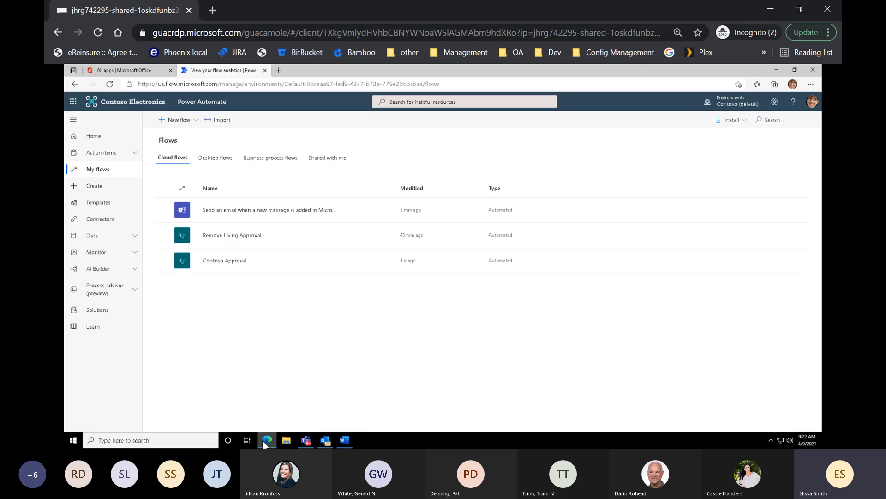
Step: Search the flow templates for "planner" and browse the matching templates
left_click(107, 204)
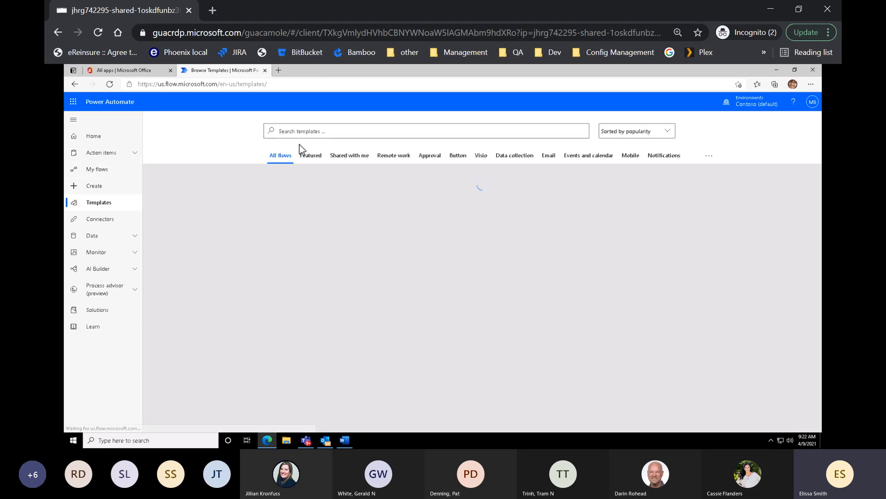
type("planner")
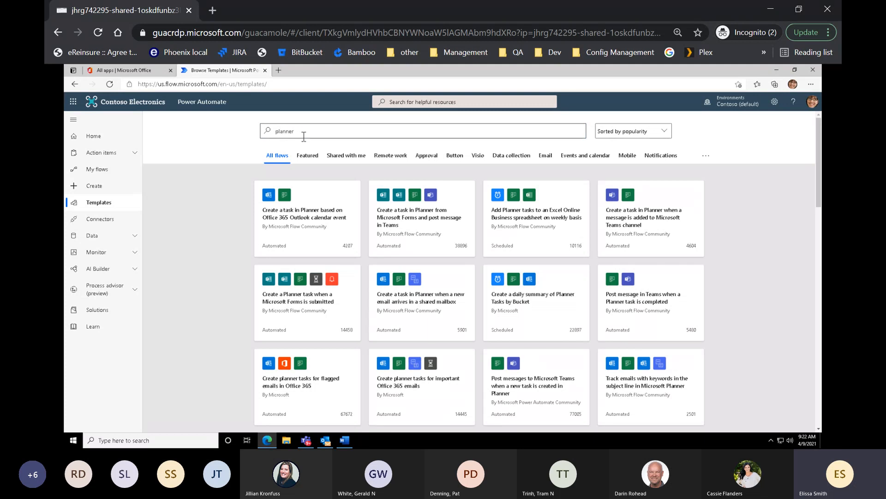
scroll(279, 172, "down", 10)
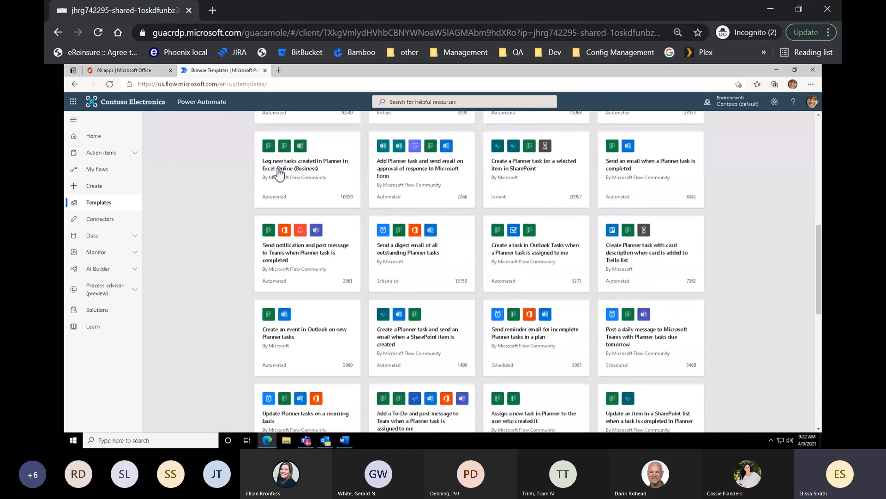
scroll(278, 172, "up", 10)
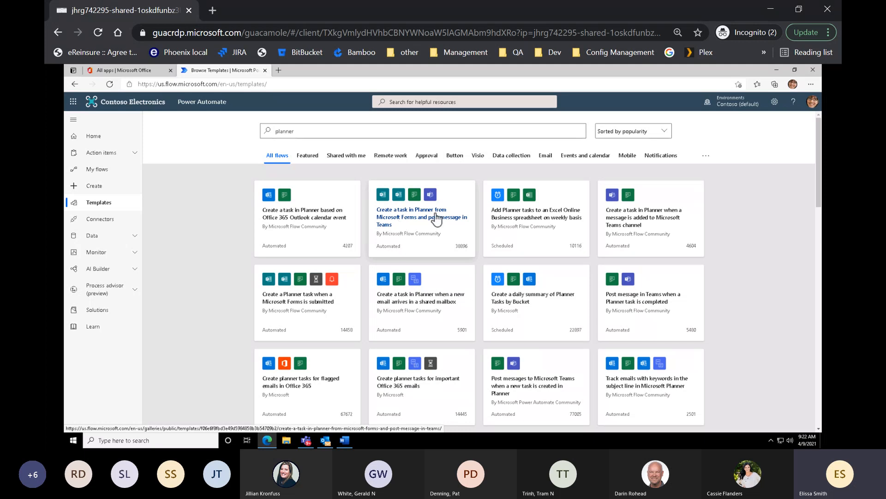
Step: Open the "Post message in Teams when a Planner task is completed" template and continue to its flow editor with the existing connections
left_click(650, 306)
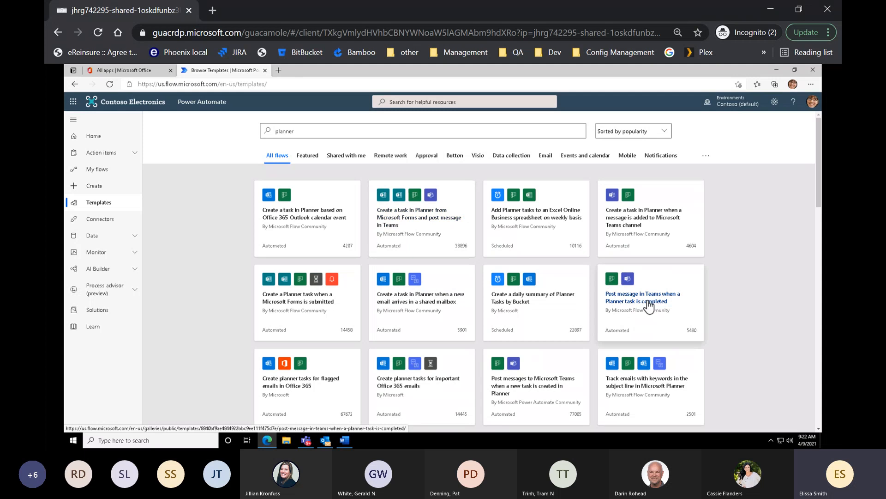
left_click(649, 306)
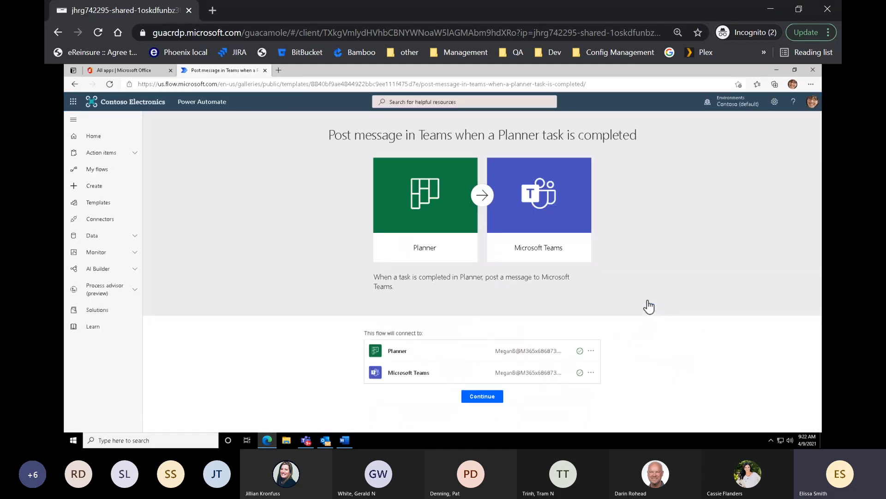
left_click(438, 224)
left_click(482, 396)
left_click(482, 396)
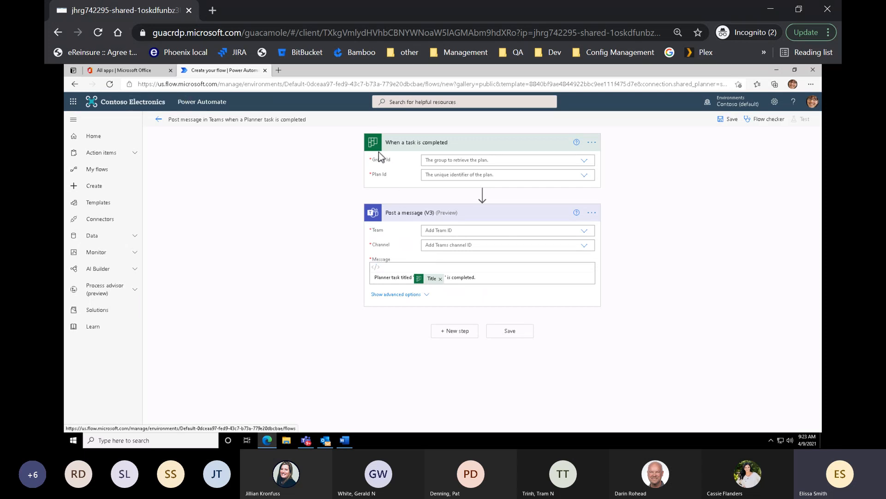
Step: Set the completed-task trigger's Group Id to Mark 8 Project Team and its Plan Id to Mark 8 Project Plan
key("ctrl")
key("ctrl")
key("ctrl")
left_click(583, 161)
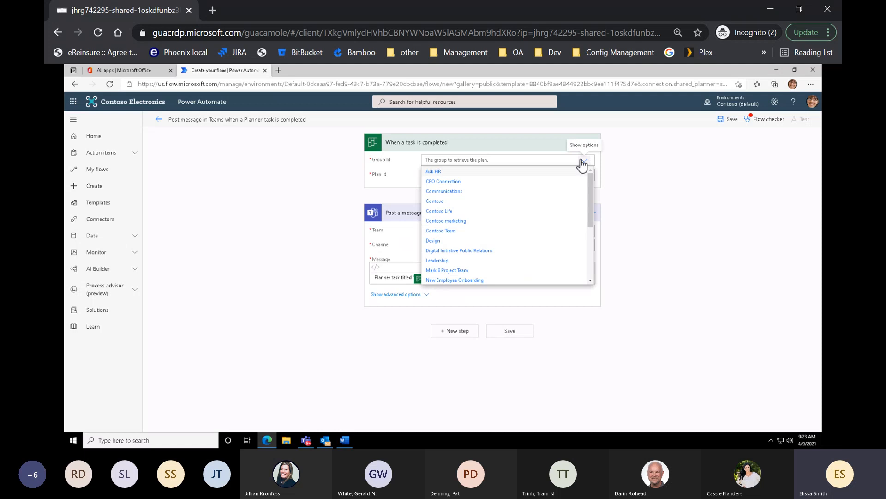
left_click(442, 271)
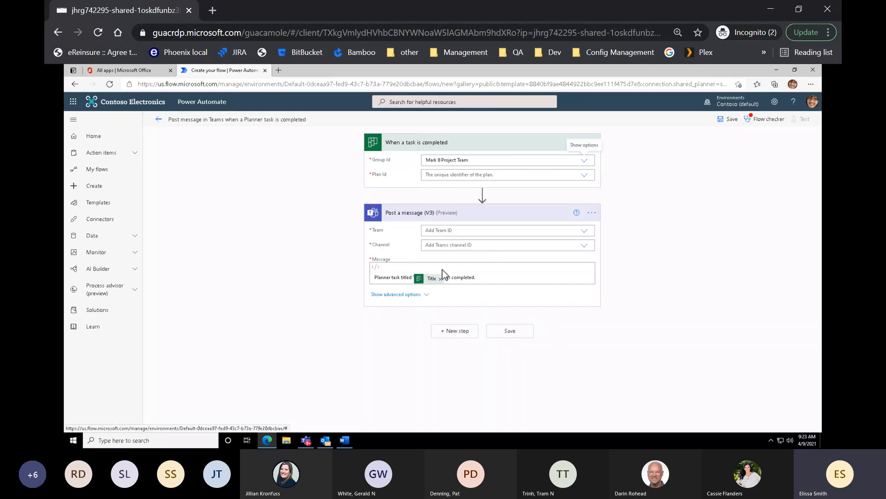
left_click(441, 174)
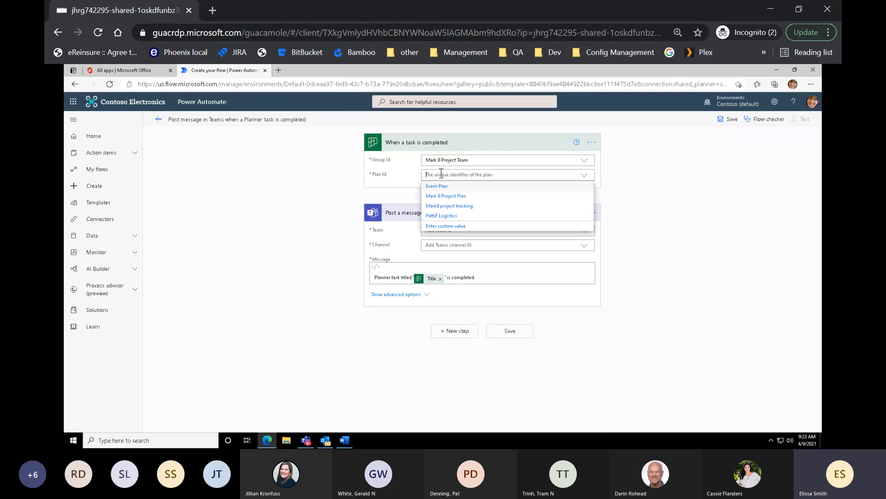
left_click(447, 197)
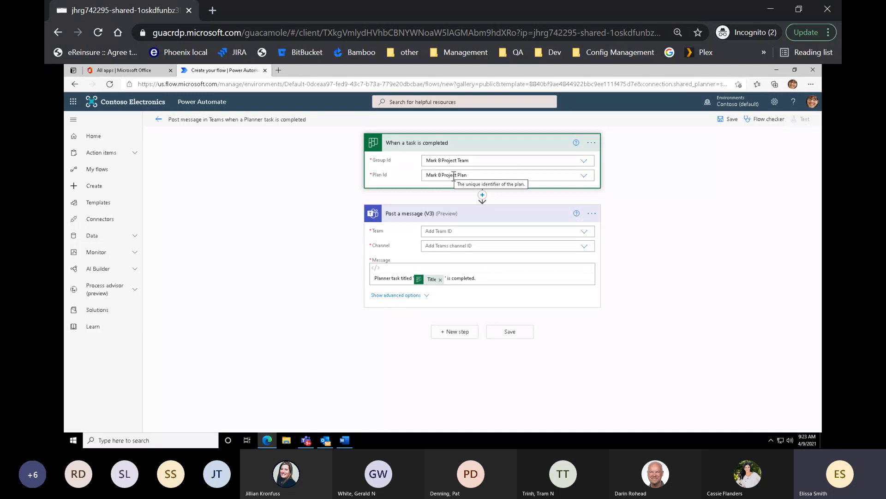
Step: Set the message action's Team to Mark 8 Project Team and Channel to General, and save the flow
left_click(430, 232)
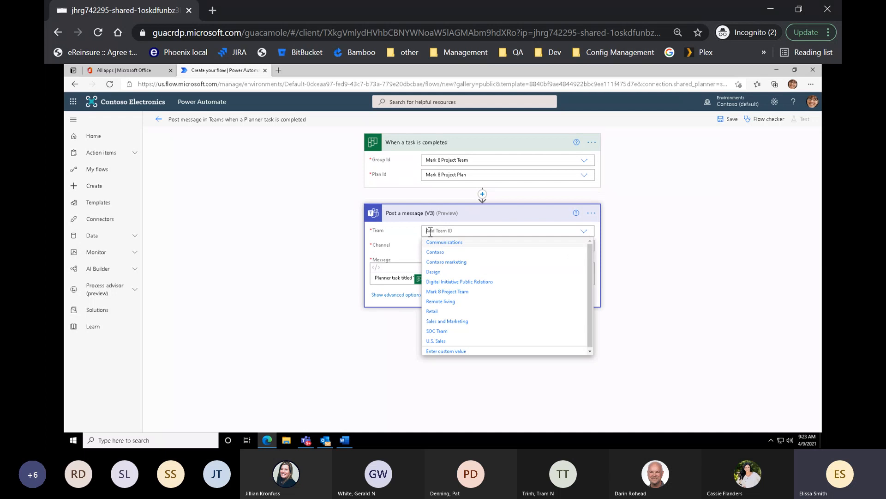
left_click(447, 292)
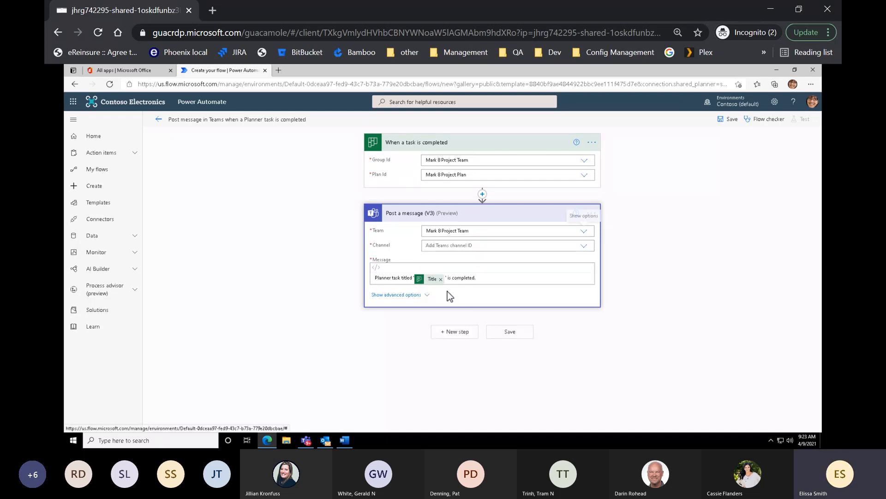
left_click(439, 246)
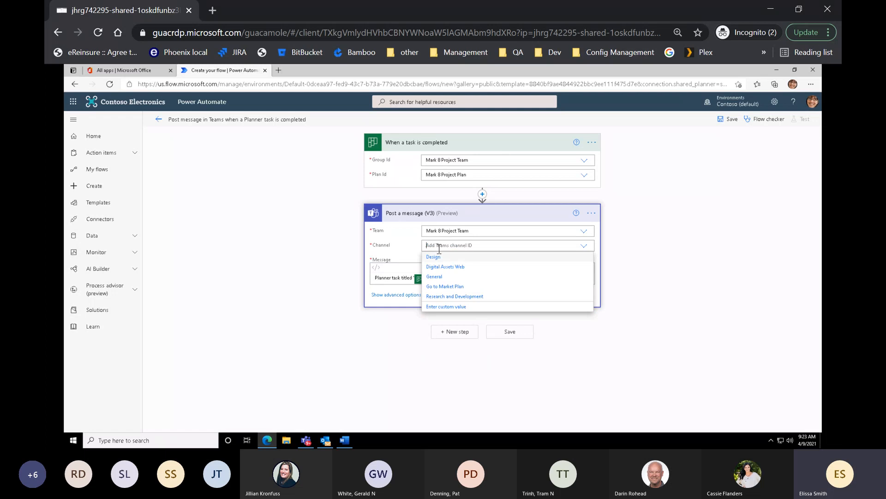
left_click(437, 277)
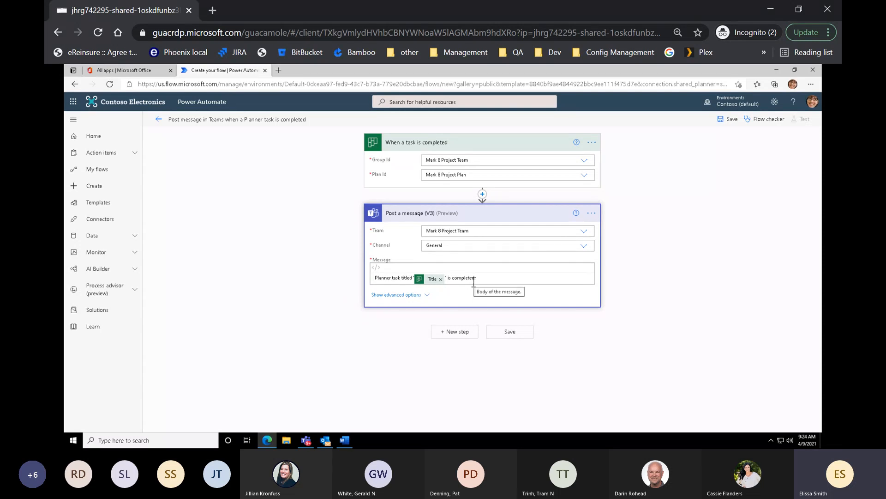
left_click(504, 334)
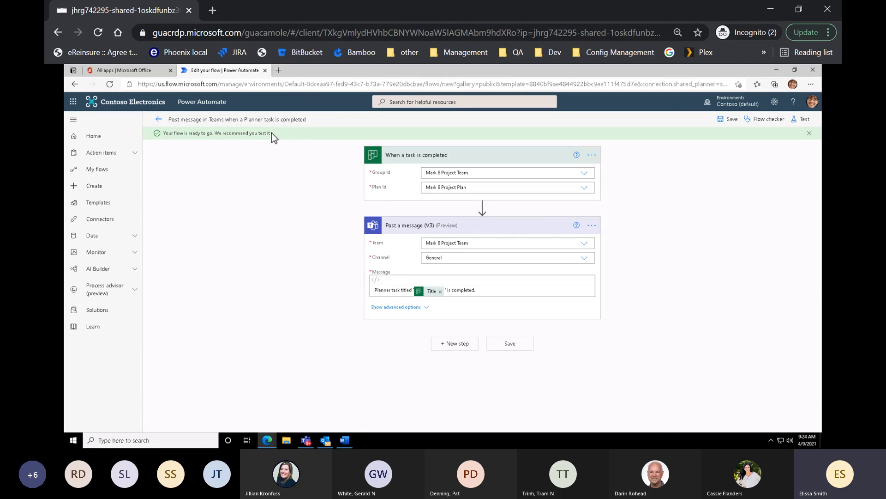
Step: Leave the flow editor for the flow's details page, dismiss the ready notice, and review the details, connections and owners
left_click(158, 120)
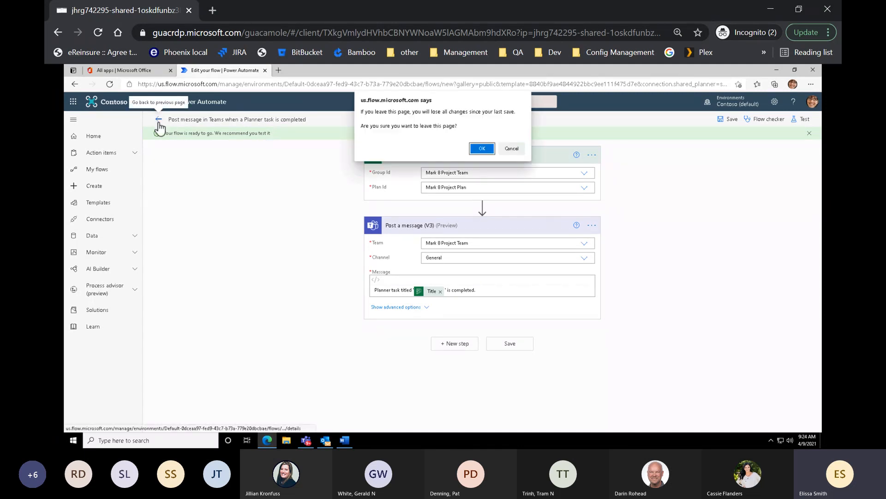
left_click(480, 148)
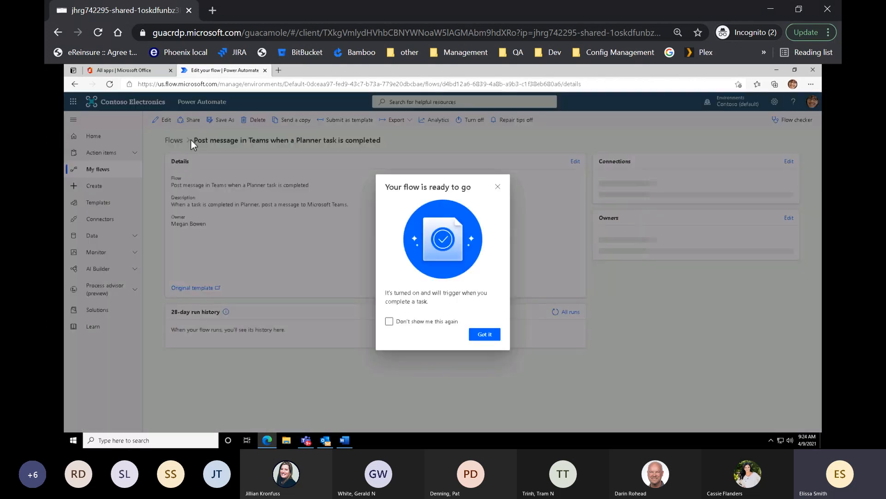
left_click(498, 187)
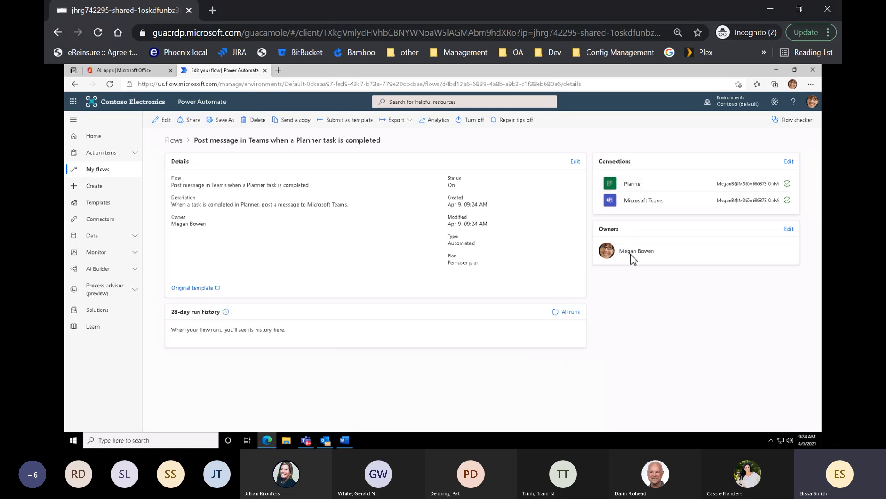
key("ctrl")
key("ctrl")
key("ctrl")
Step: Reopen the Planner task flow from My flows, view its editable name, description and plan settings, and close them without changes
left_click(103, 171)
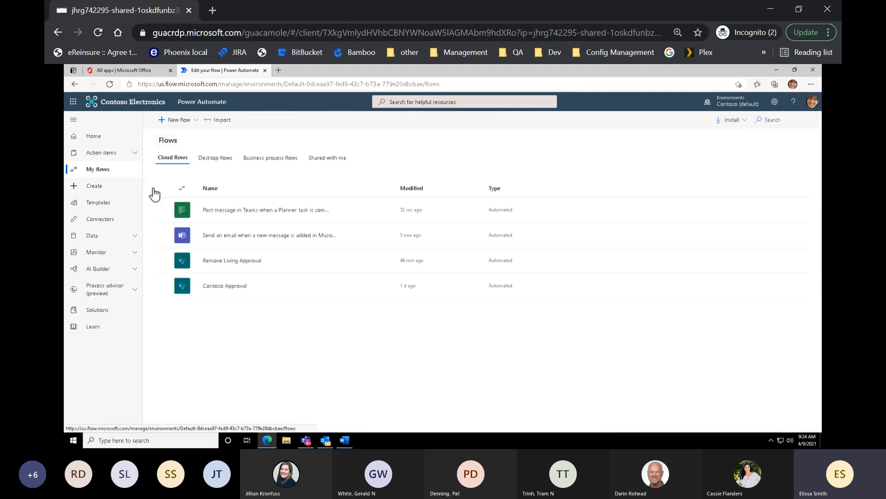
left_click(293, 210)
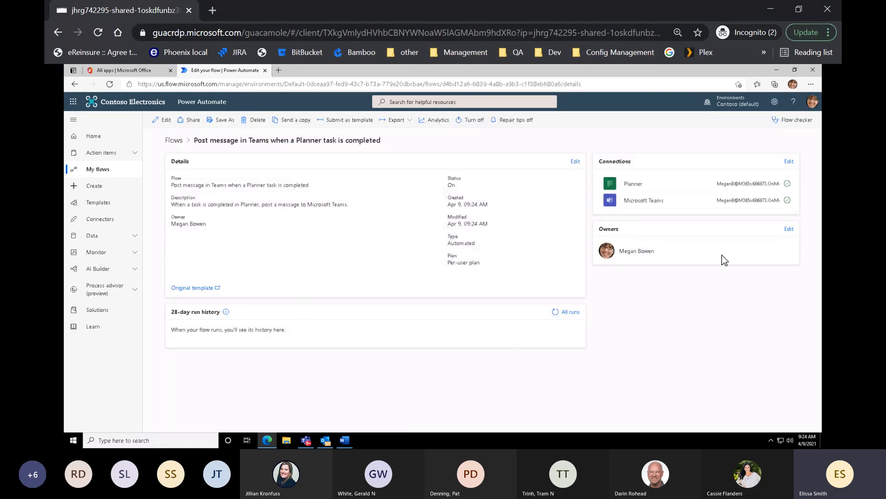
left_click(573, 162)
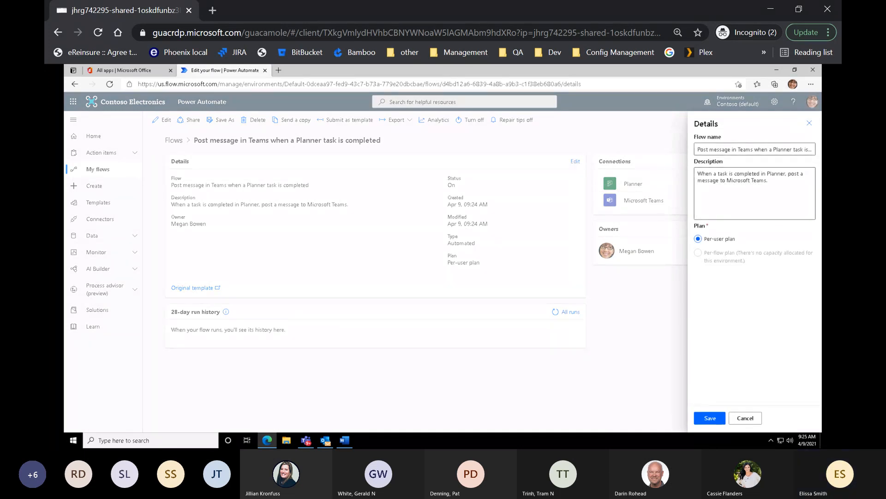
left_click(810, 124)
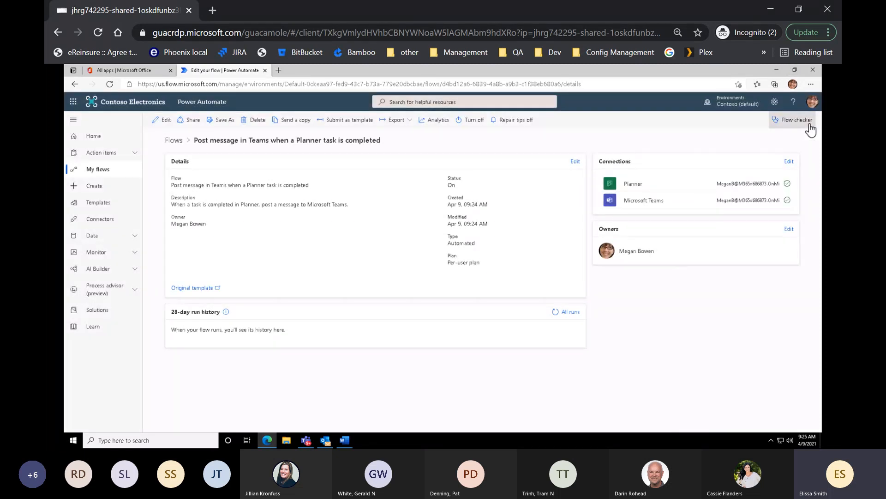
Step: Return to My flows, review the additional commands available for the Planner task flow, and dismiss them
left_click(95, 173)
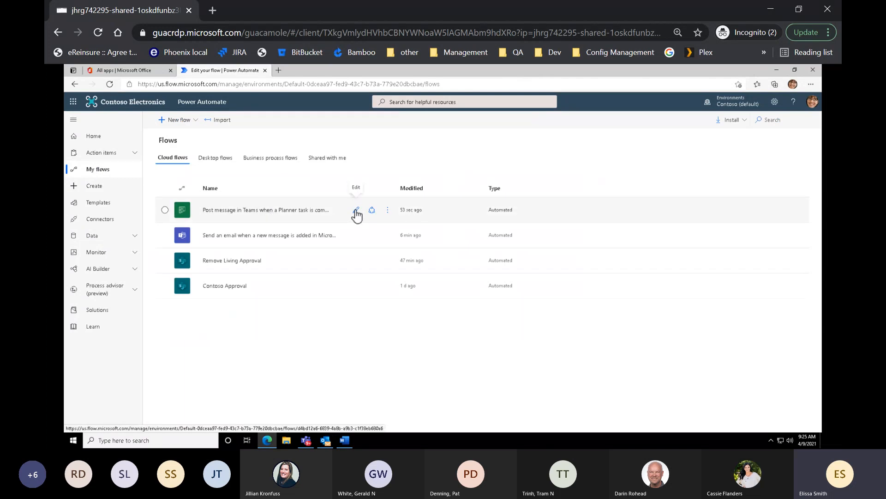
left_click(387, 211)
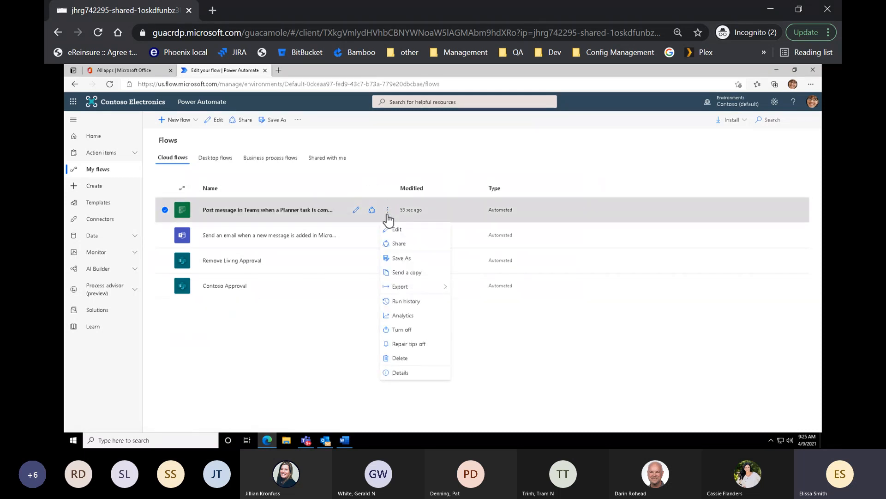
key("ctrl")
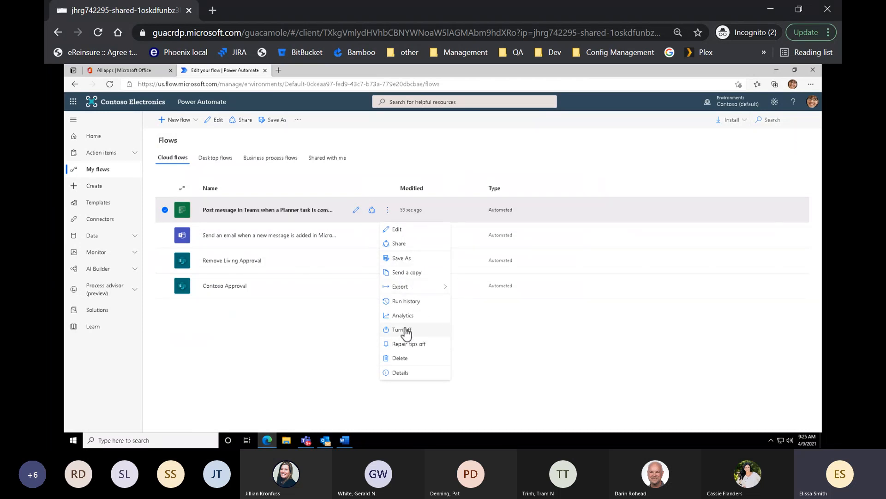
left_click(244, 364)
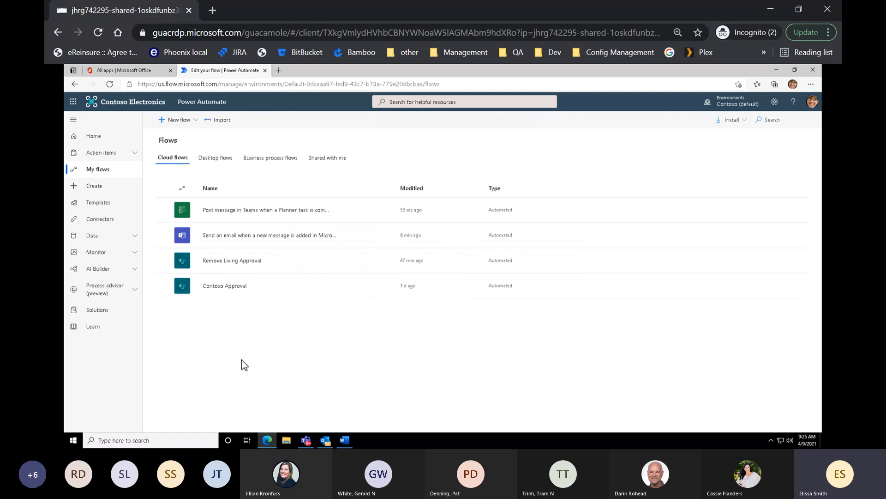
Step: Switch to Microsoft Teams and mark the Initial Manufacturing Complete task in the Mark 8 Project Plan's Manufacturing bucket as completed
left_click(306, 443)
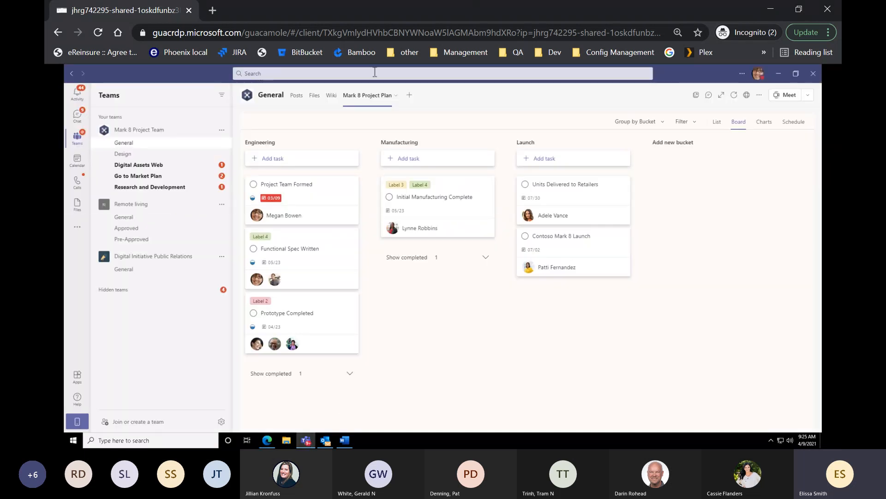
key("ctrl")
mouse_move(458, 189)
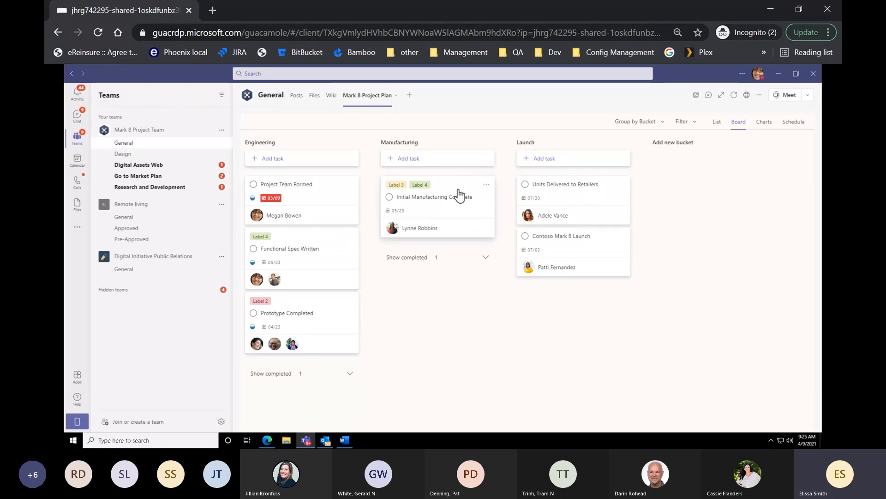
left_click(389, 197)
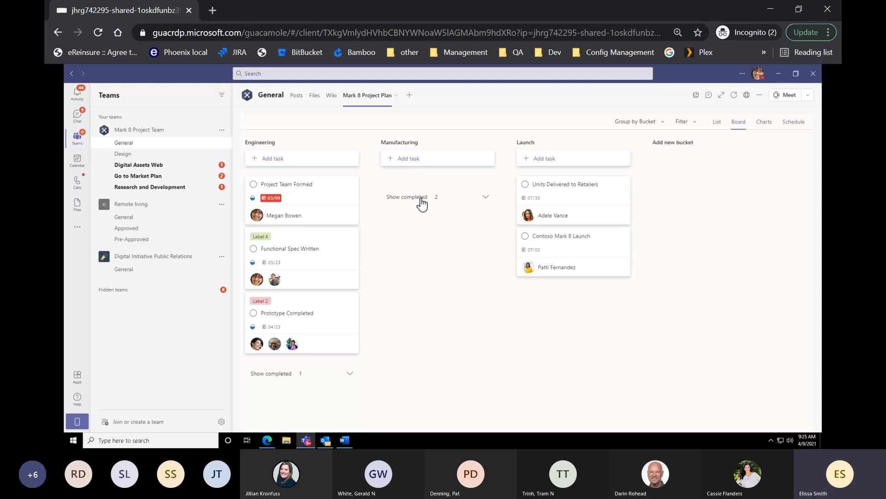
Step: Check the posts in Mark 8 Project Team's General channel for the Planner task completion message
left_click(139, 145)
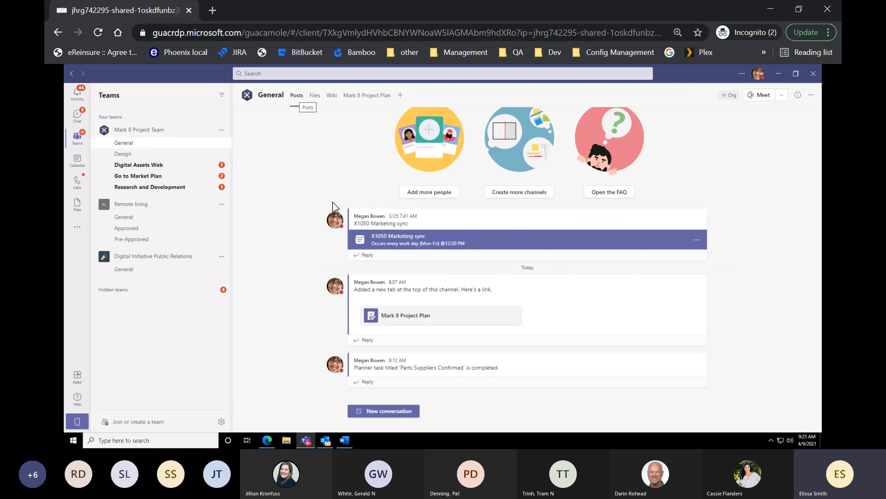
key("ctrl")
key("ctrl")
key("ctrl")
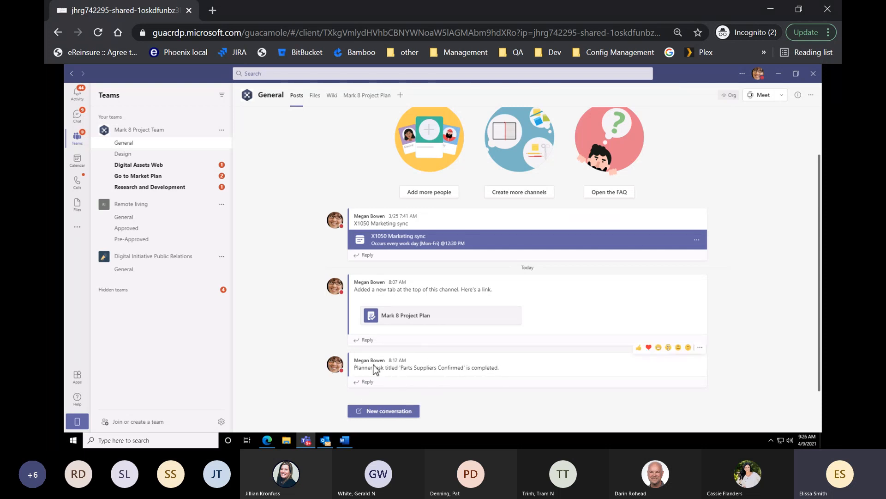
left_click(526, 375)
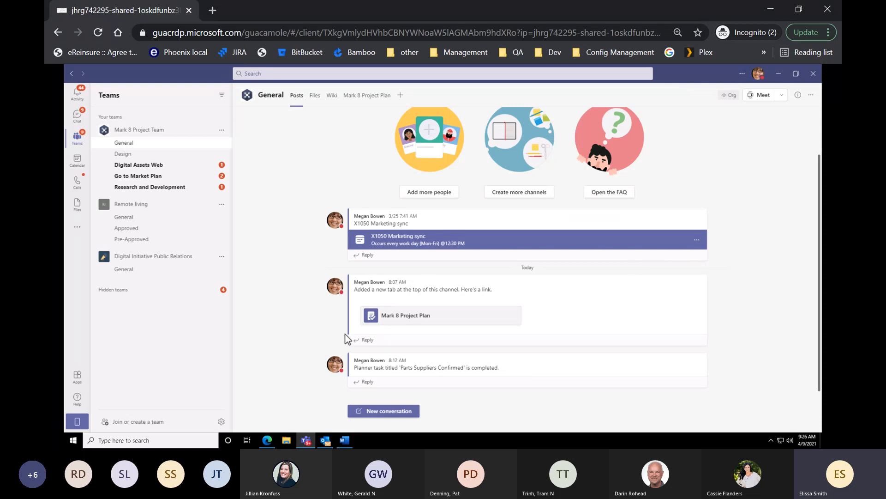
Step: Switch back to Power Automate and open the Create page with the options for making a flow
left_click(268, 440)
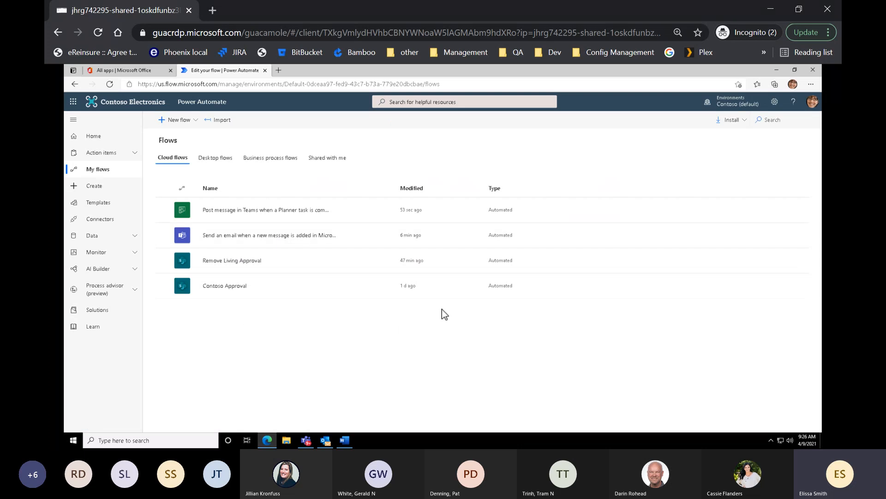
left_click(82, 185)
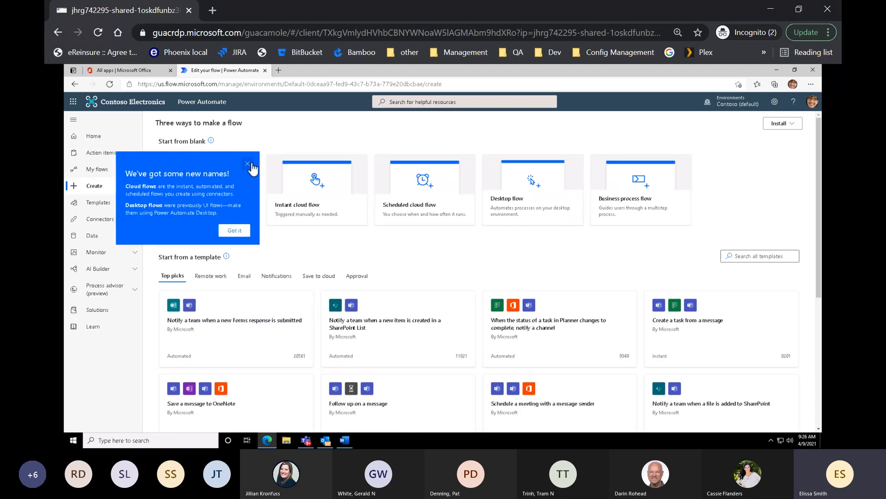
Step: Start a new automated cloud flow from My flows, skip the name and trigger setup, and search the connectors and triggers for sharepoint
left_click(248, 164)
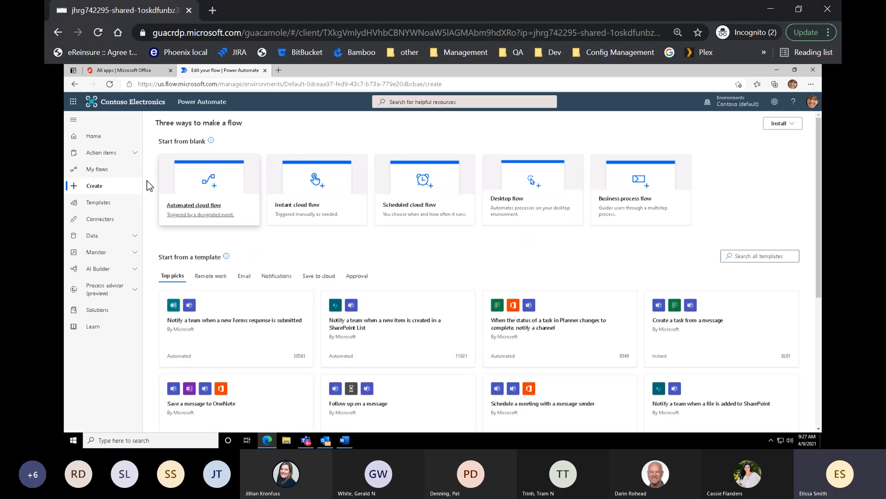
left_click(99, 171)
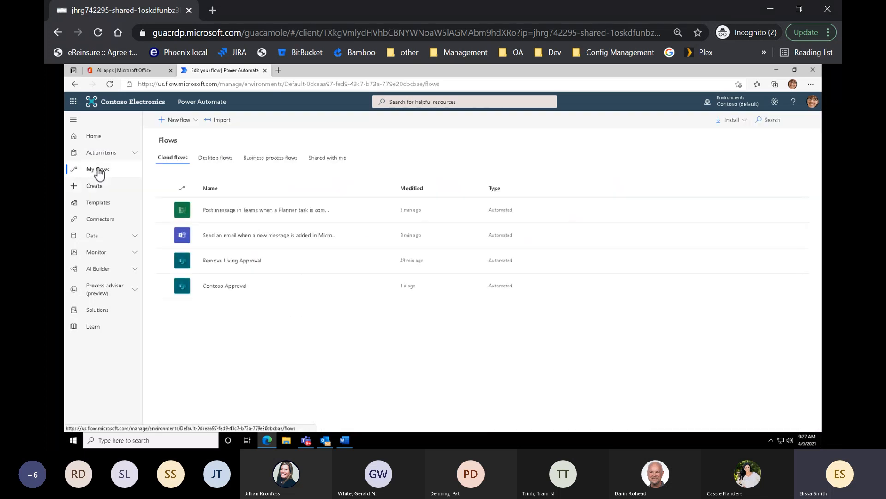
left_click(184, 120)
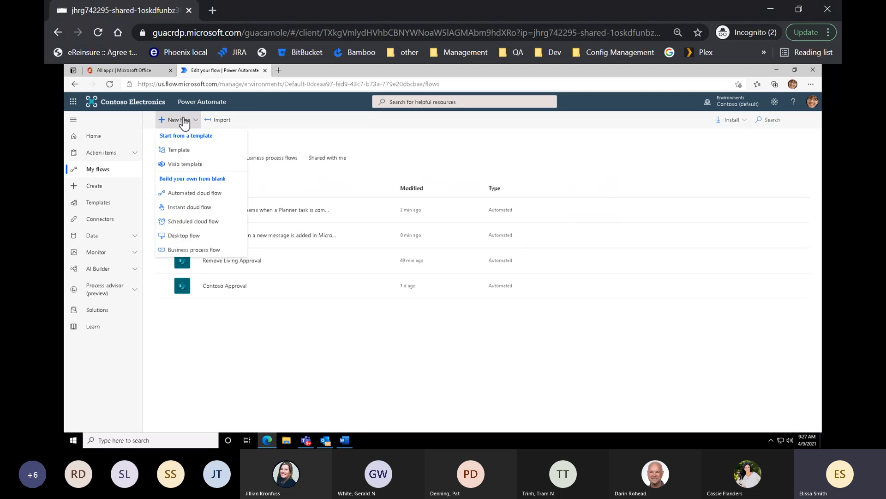
left_click(202, 194)
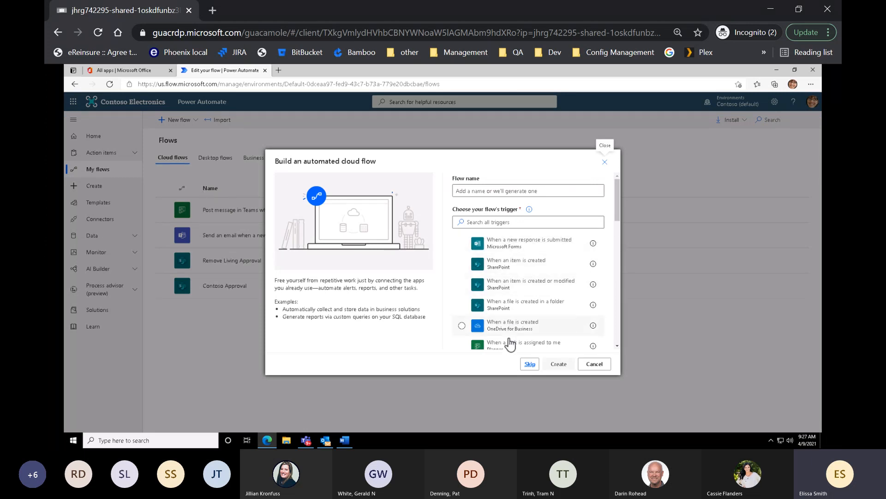
left_click(459, 191)
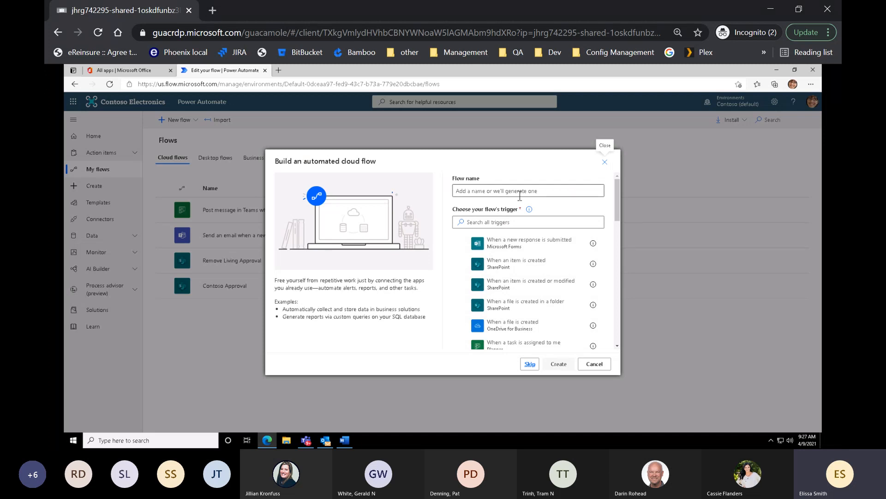
left_click(530, 365)
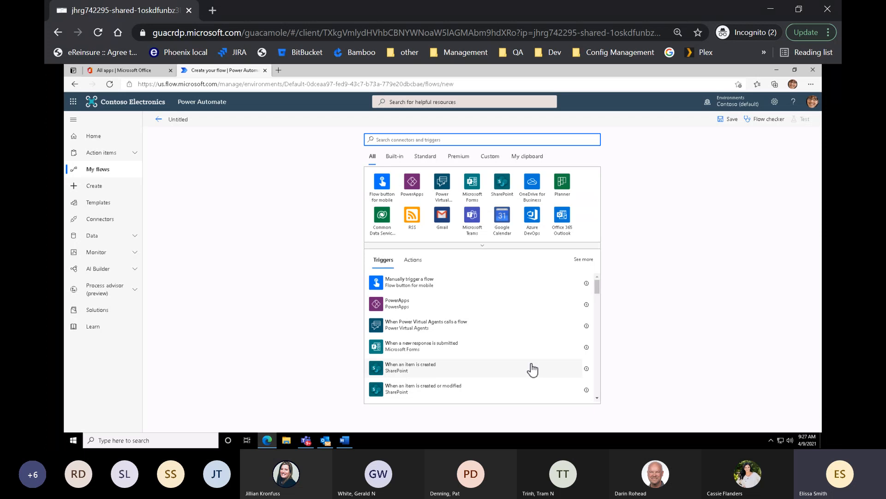
type("sharepoint")
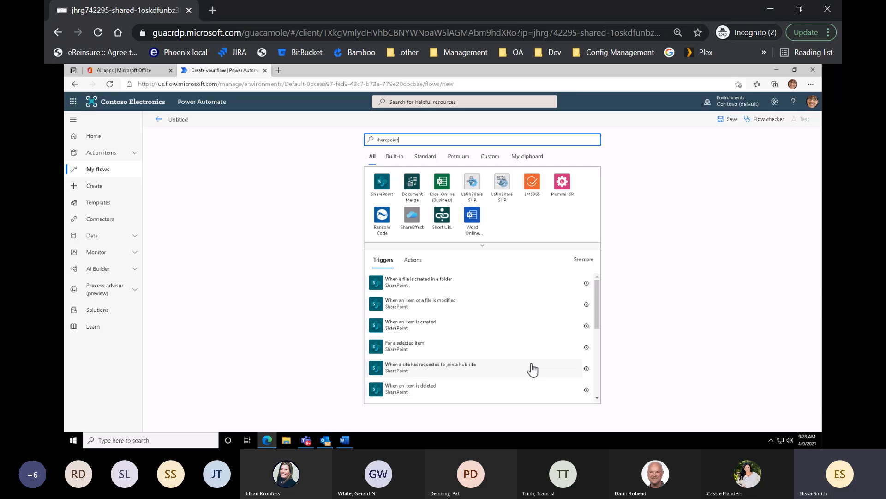
Step: Switch to Microsoft Teams and add a standard channel named Pre-Approval to the Digital Initiative Public Relations team
left_click(308, 441)
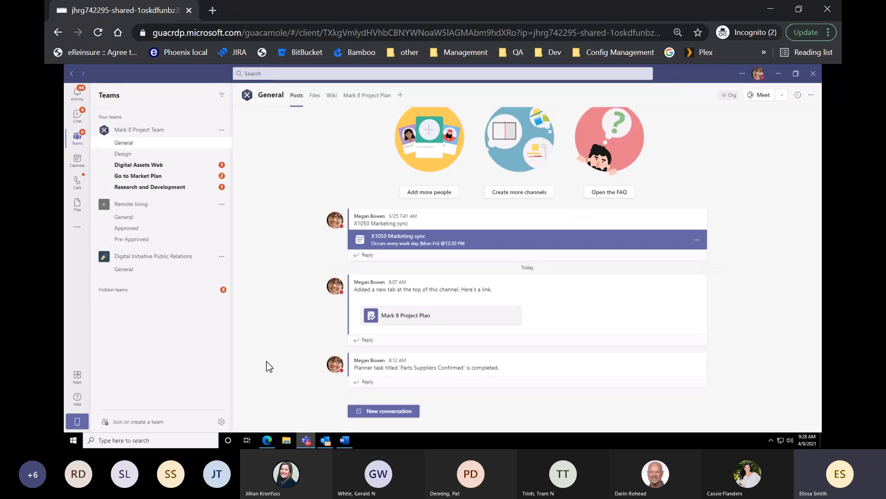
key("ctrl")
key("ctrl")
key("ctrl")
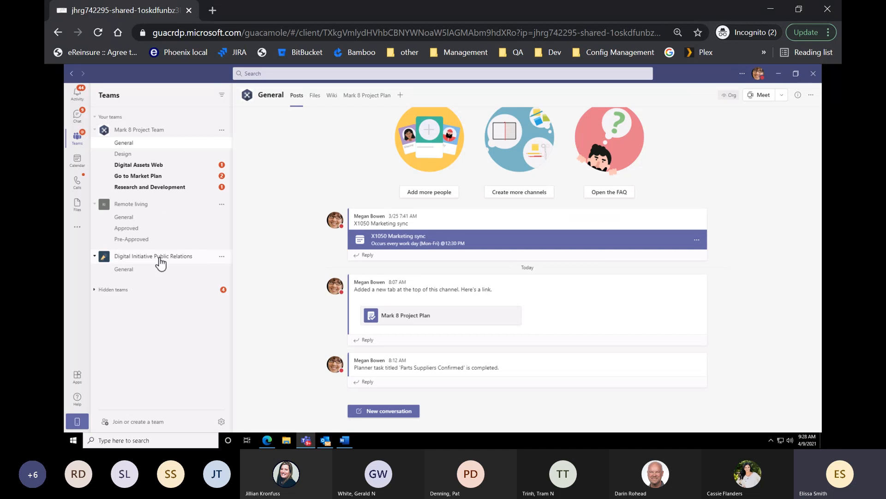
left_click(222, 256)
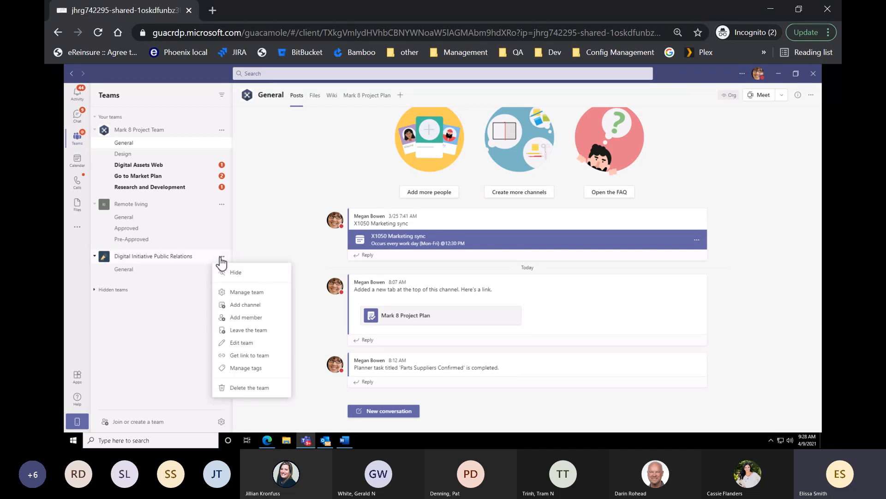
key("ctrl")
key("ctrl")
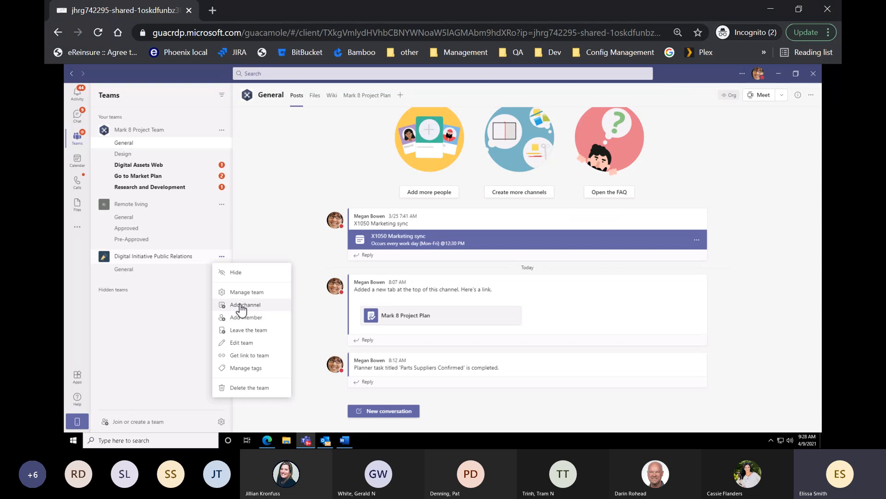
left_click(240, 305)
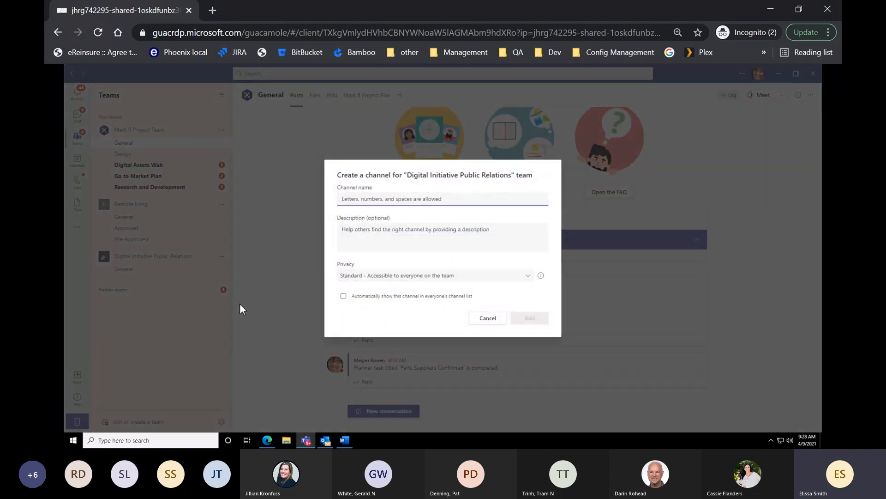
type("Pre-Apporo")
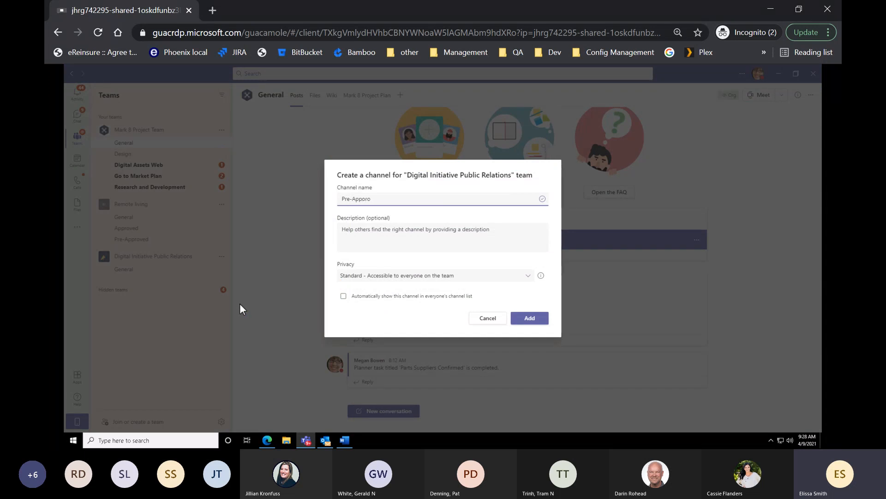
type("lroval")
left_click(525, 318)
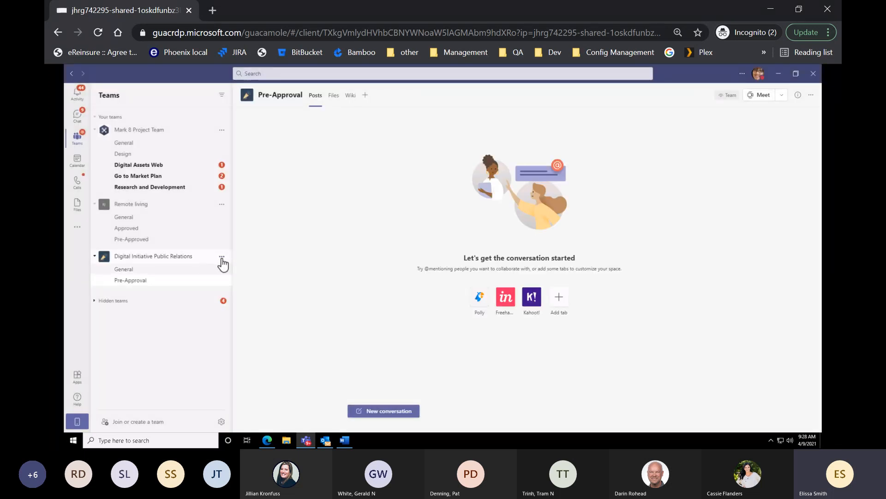
Step: Add a second standard channel named Approved to the Digital Initiative Public Relations team
left_click(221, 257)
left_click(234, 305)
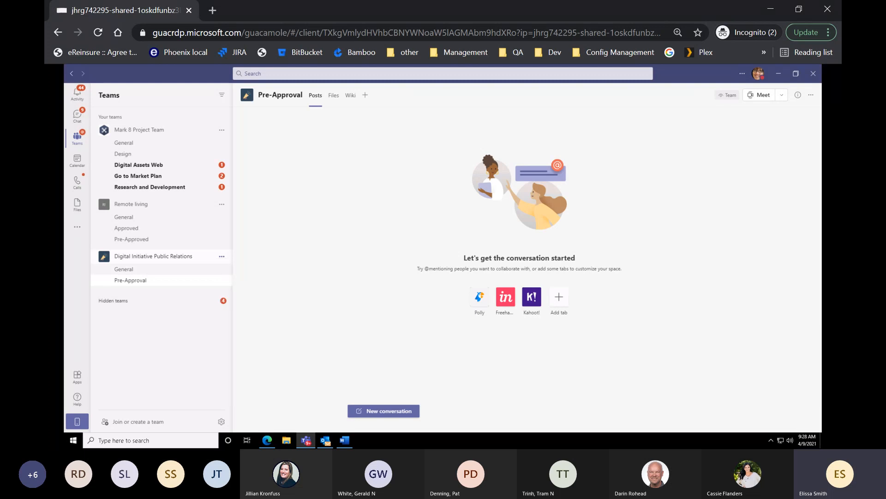
type("Ap")
key("BackSpace")
key("BackSpace")
type("A")
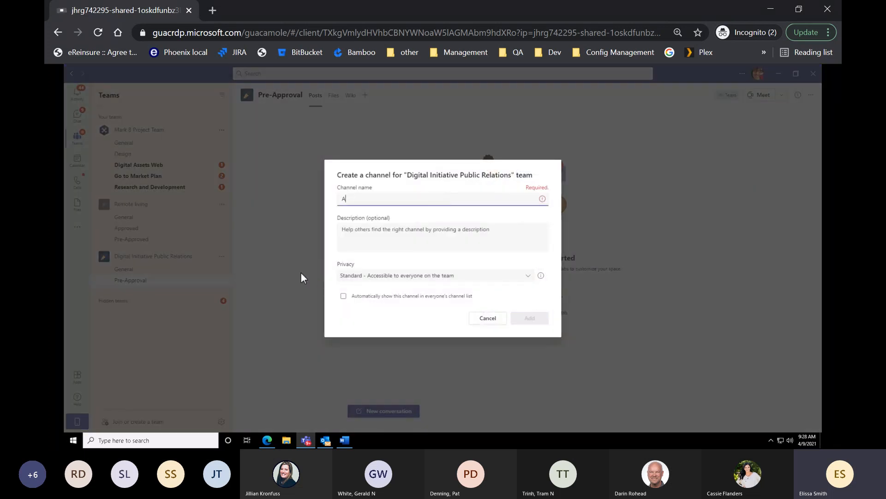
type("pproved")
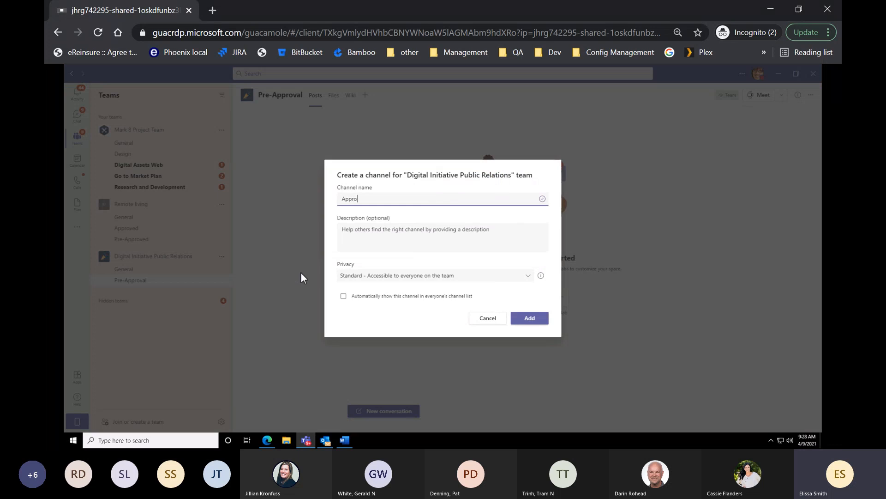
left_click(523, 323)
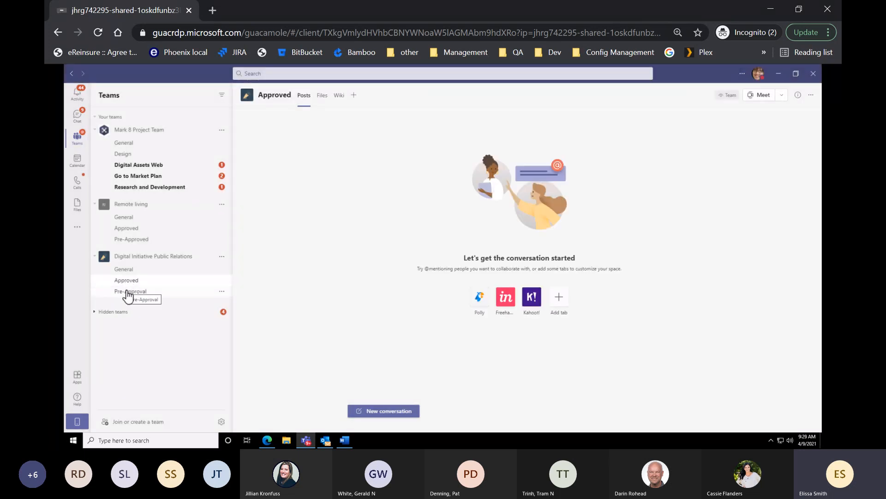
Step: Open the Digital Initiative Public Relations General channel's files in SharePoint and view the channel folders in the Documents library
left_click(123, 270)
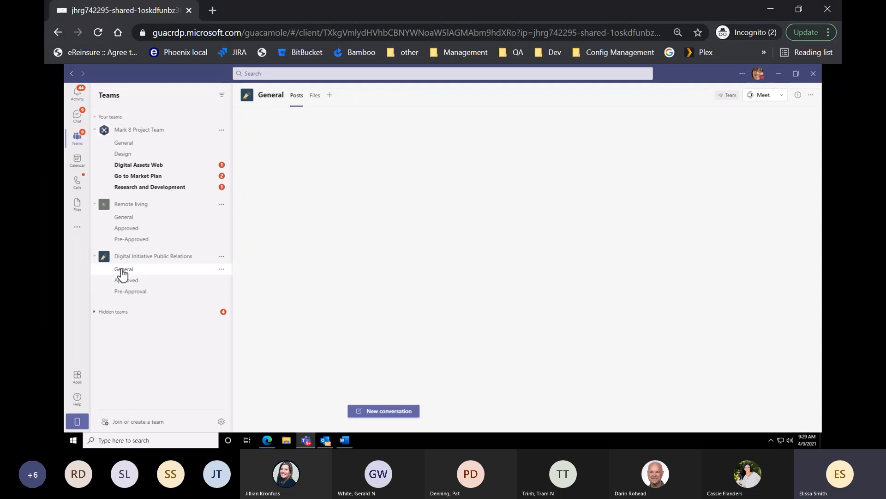
left_click(314, 98)
key("ctrl")
key("ctrl")
key("ctrl")
left_click(555, 117)
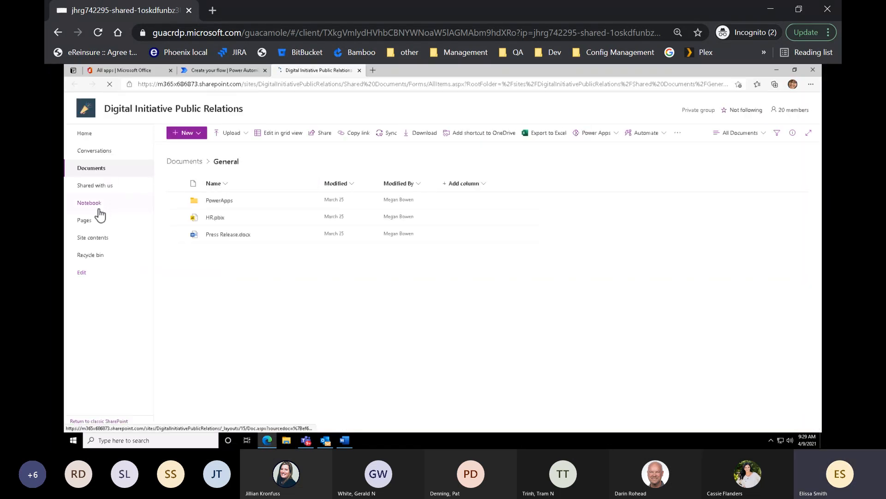
left_click(99, 171)
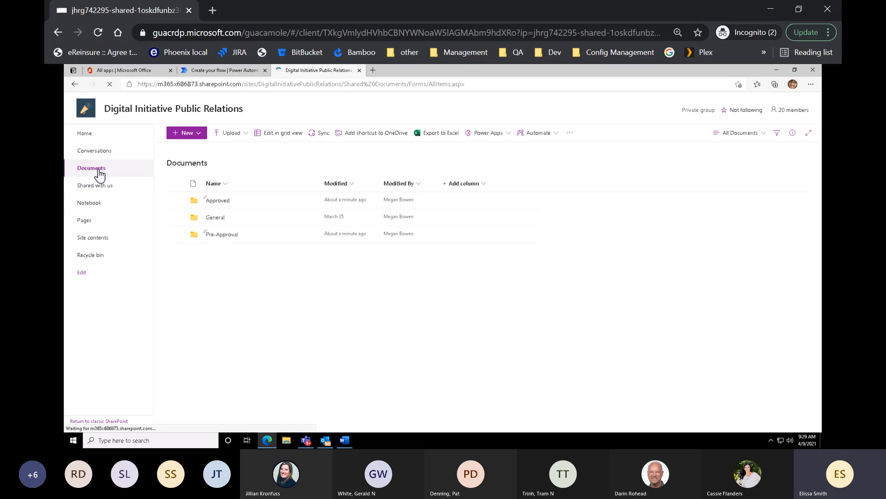
key("ctrl")
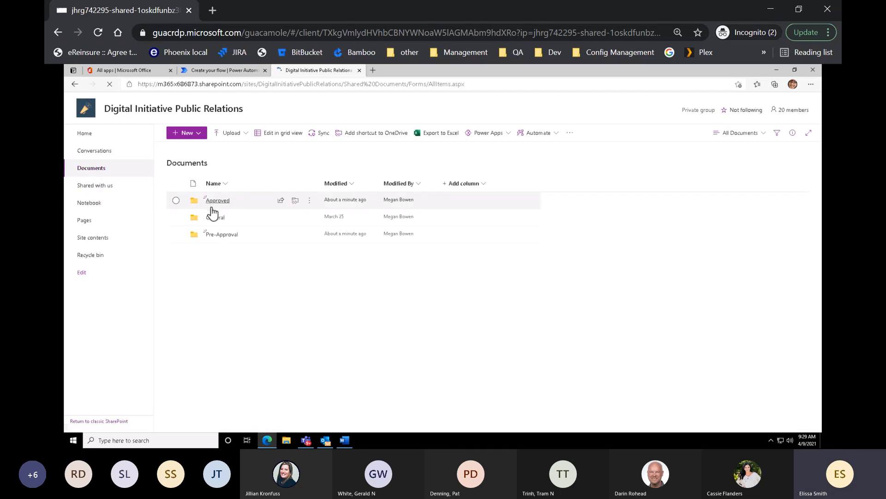
key("ctrl")
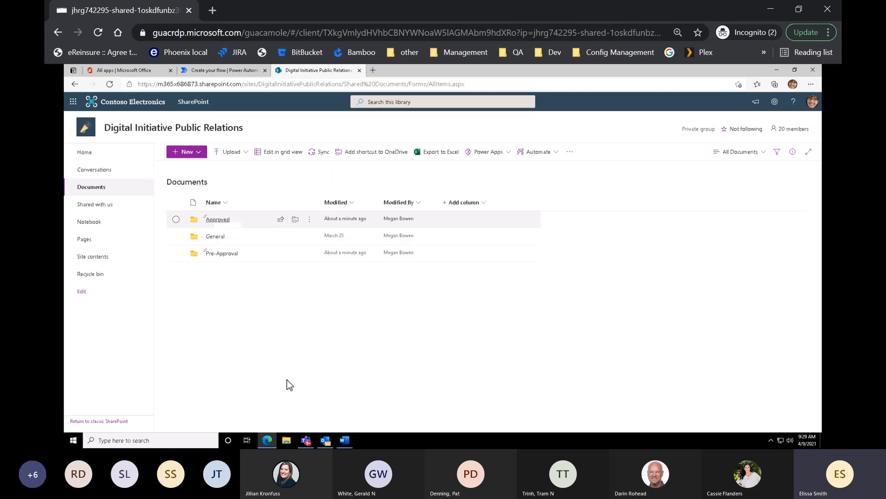
Step: Close the SharePoint library page and choose the SharePoint trigger When a file is created or modified (properties only) for the flow
left_click(267, 440)
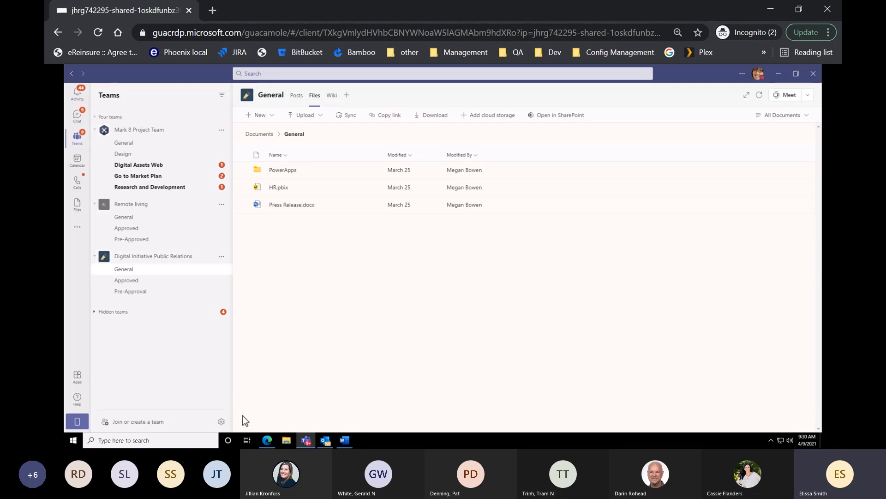
left_click(264, 443)
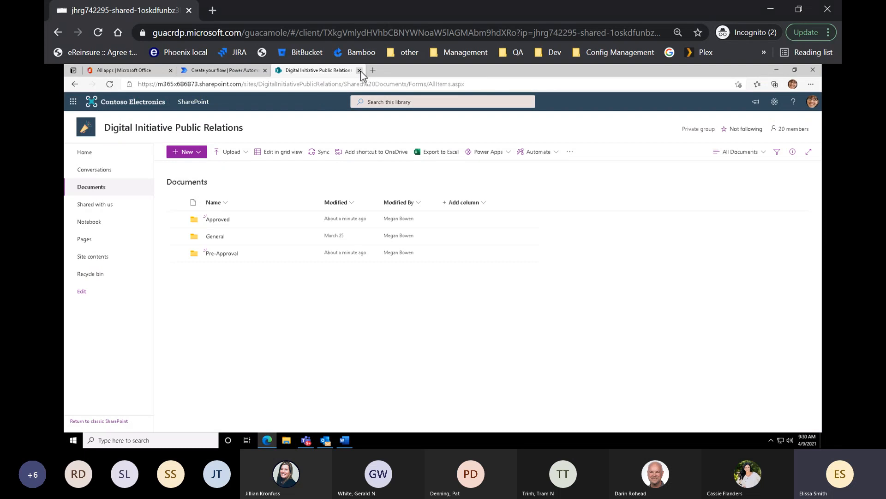
left_click(359, 70)
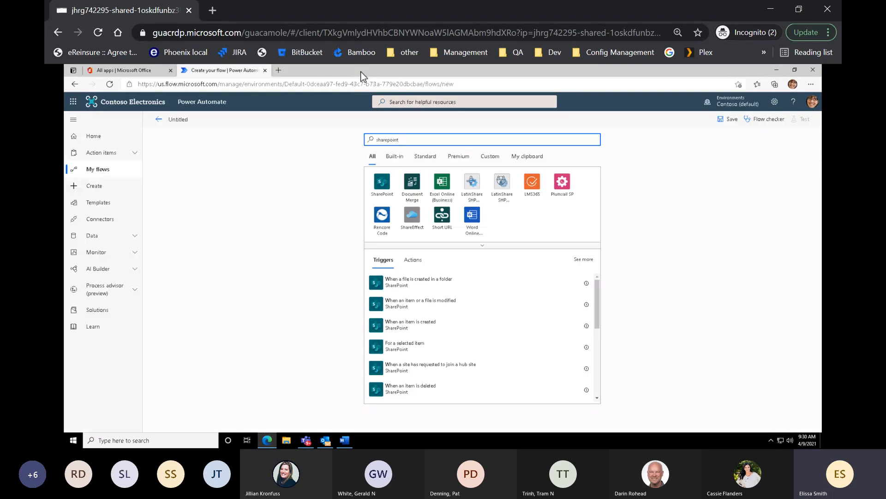
left_click(382, 195)
left_click_drag(596, 296, 589, 349)
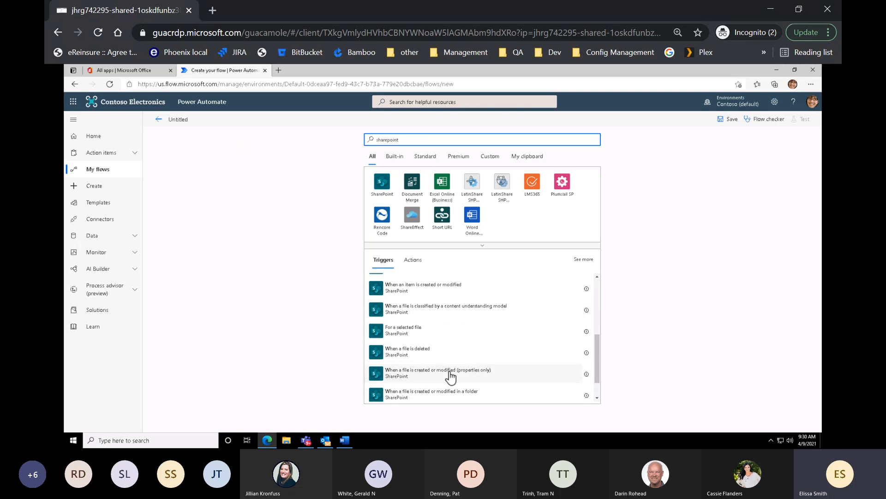
left_click(451, 377)
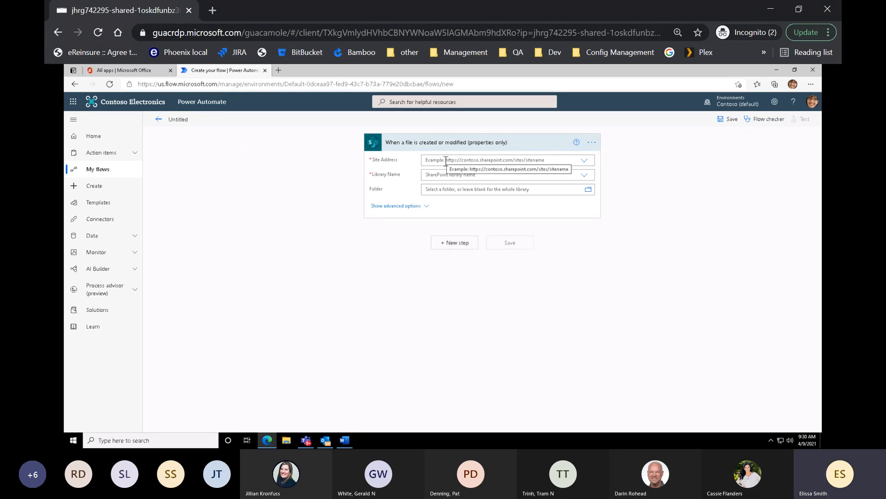
Step: Set the trigger's site address to Digital Initiative Public Relations and its library name to Documents
left_click(584, 161)
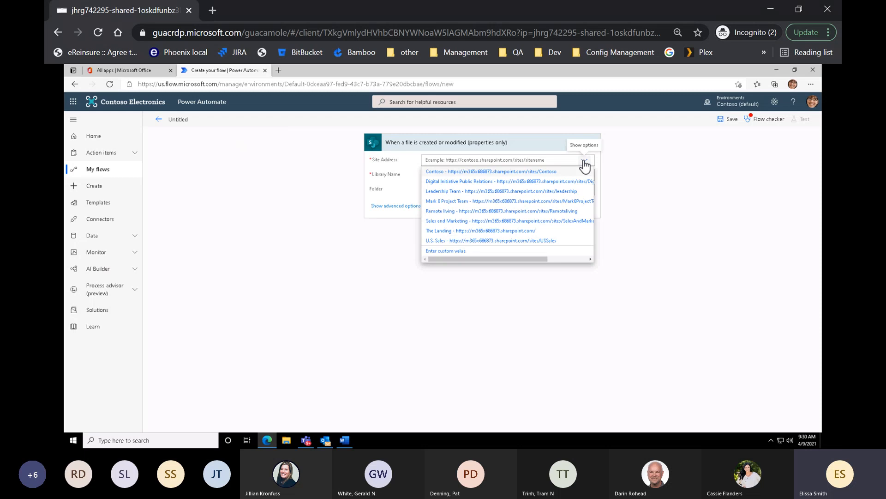
left_click(540, 183)
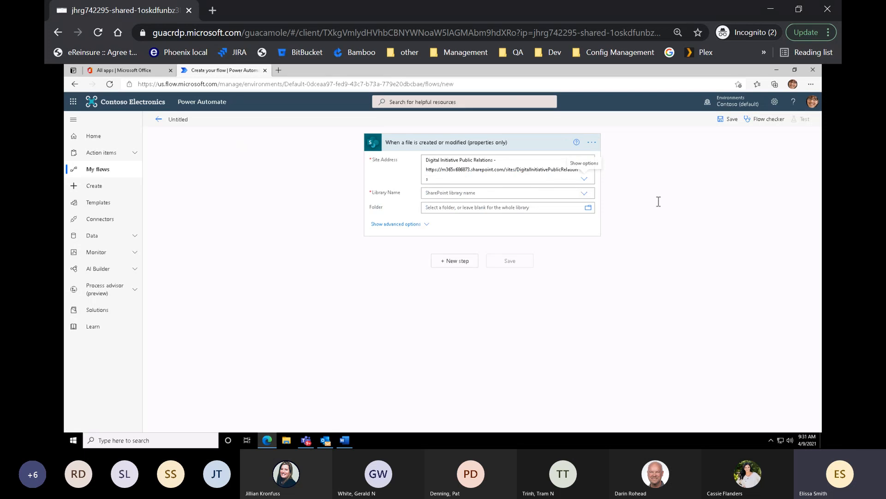
left_click(585, 194)
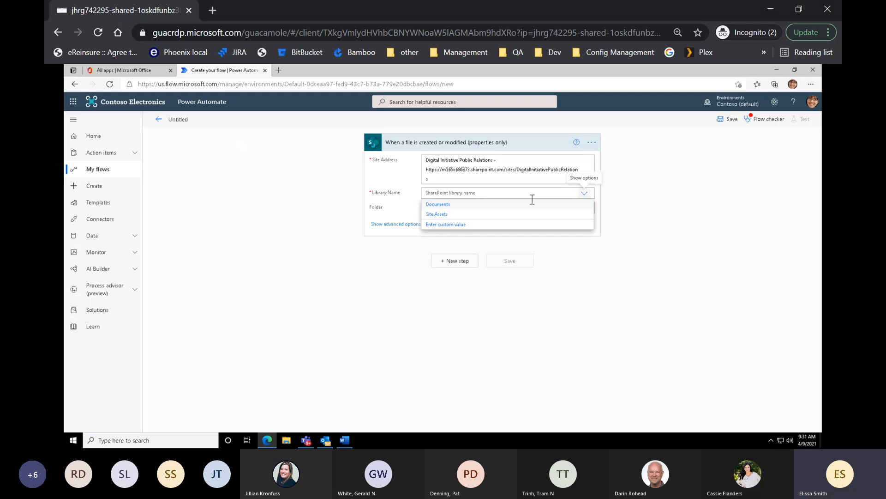
left_click(464, 205)
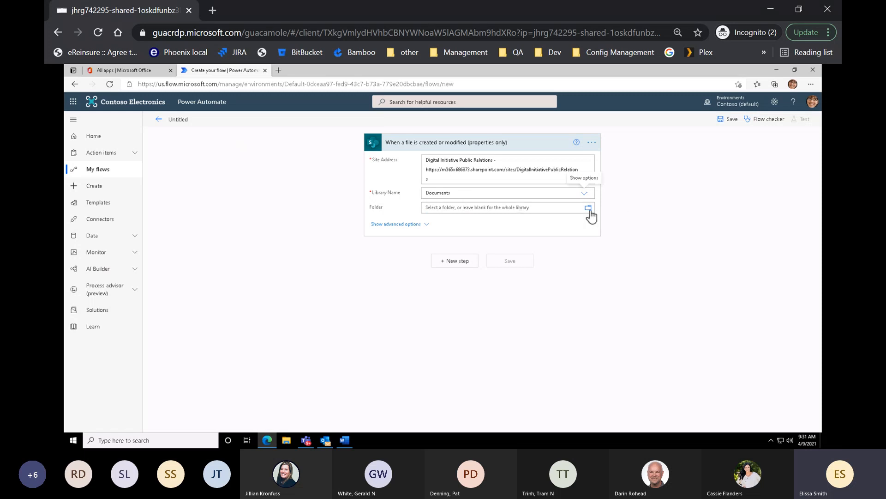
Step: Browse the site's folder choices for the trigger and look at the subfolders inside Shared Documents
left_click(588, 208)
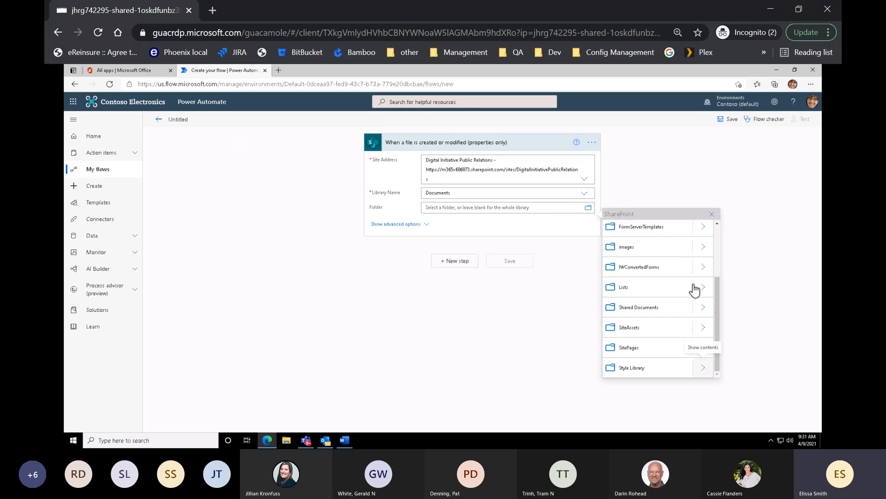
left_click(702, 308)
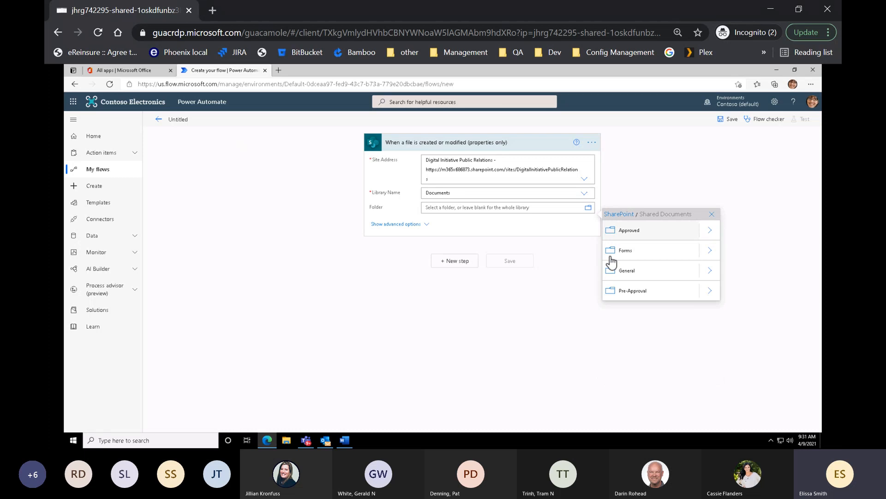
left_click(619, 215)
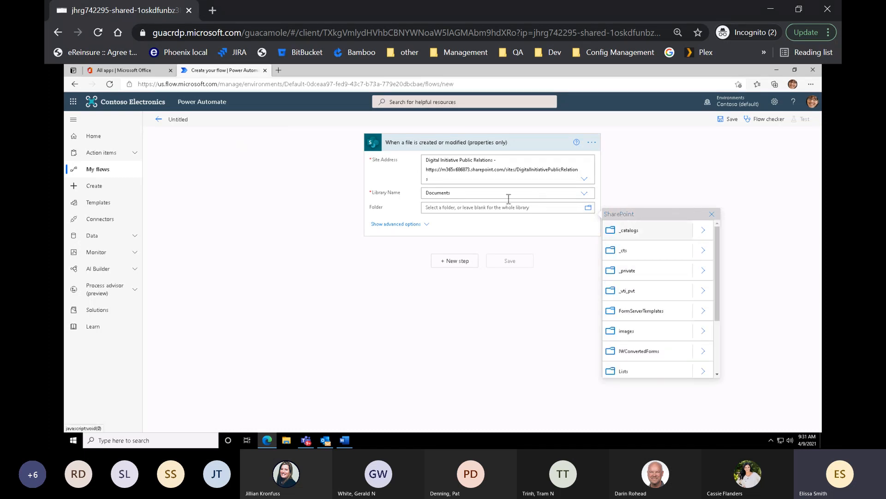
left_click(499, 210)
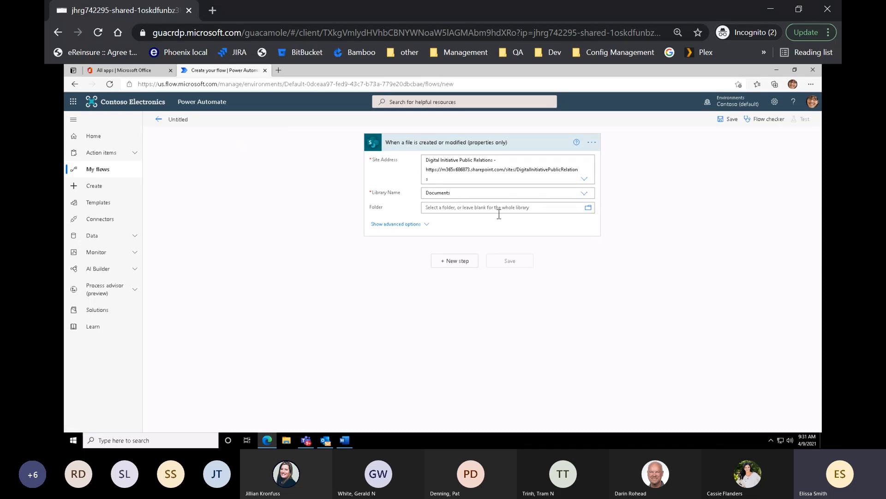
left_click(589, 210)
left_click(588, 209)
left_click(588, 209)
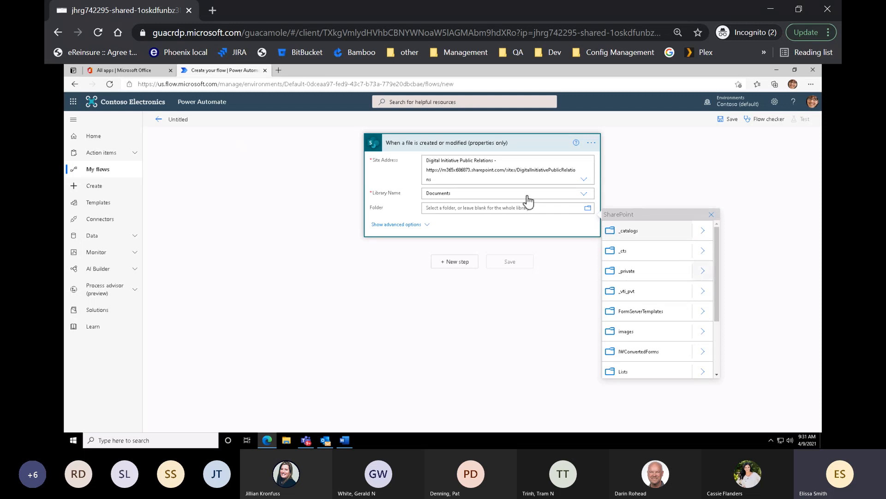
left_click(493, 208)
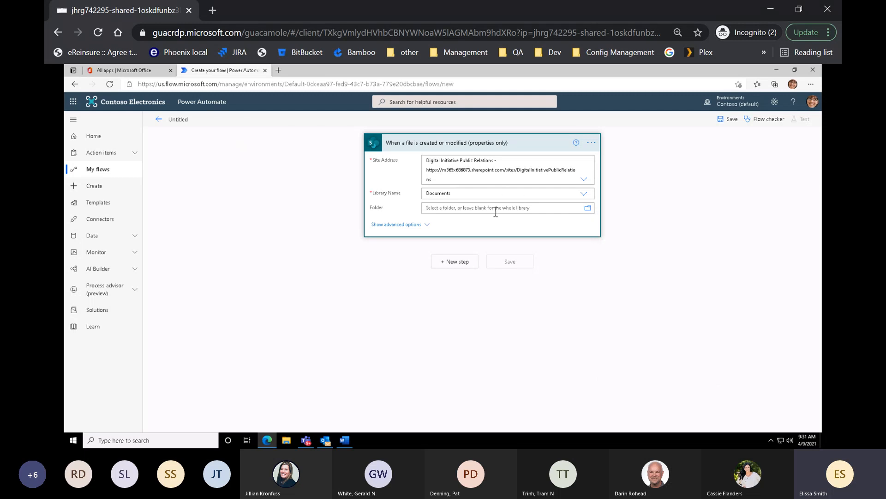
Step: Set the trigger's folder to Shared Documents and start a new step below the trigger
left_click(588, 209)
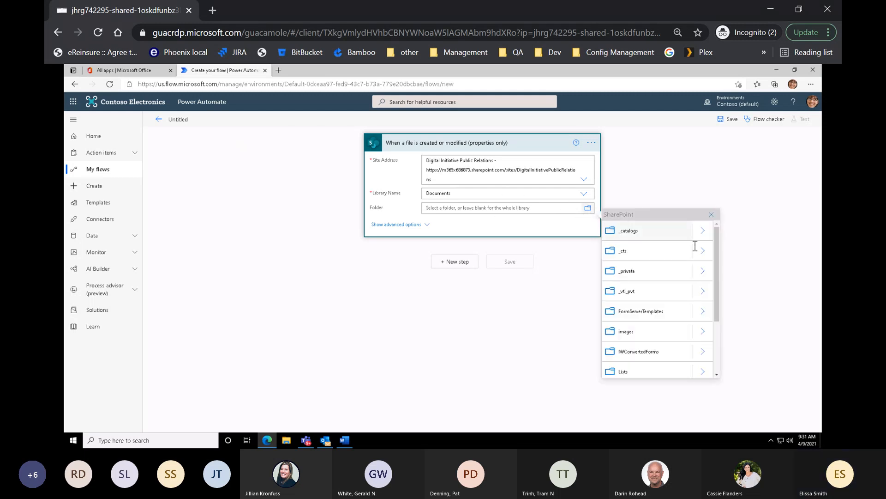
left_click_drag(717, 281, 712, 371)
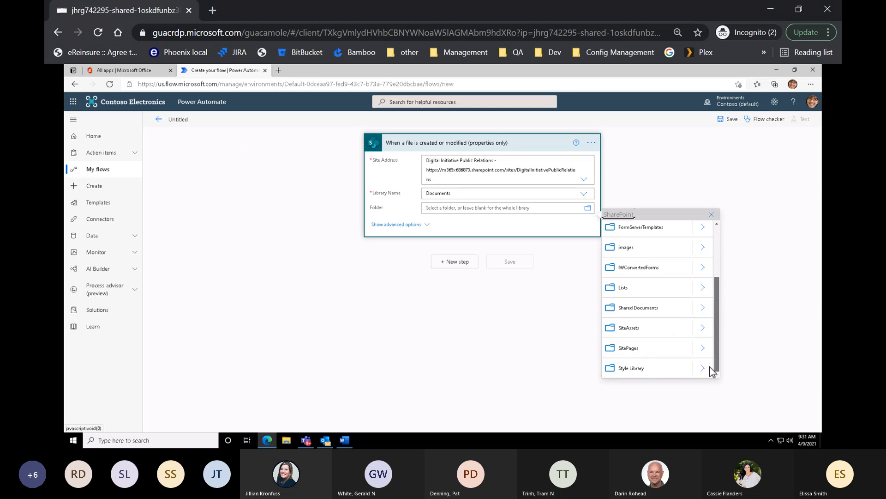
left_click(630, 308)
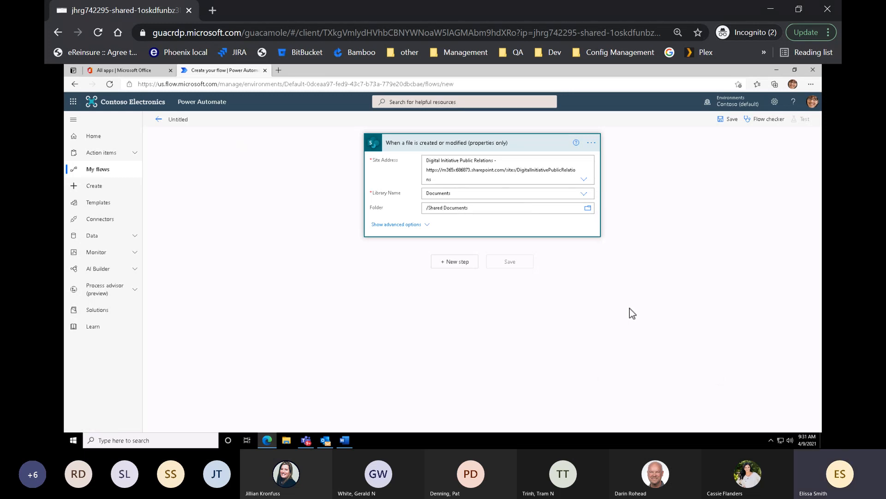
left_click(446, 261)
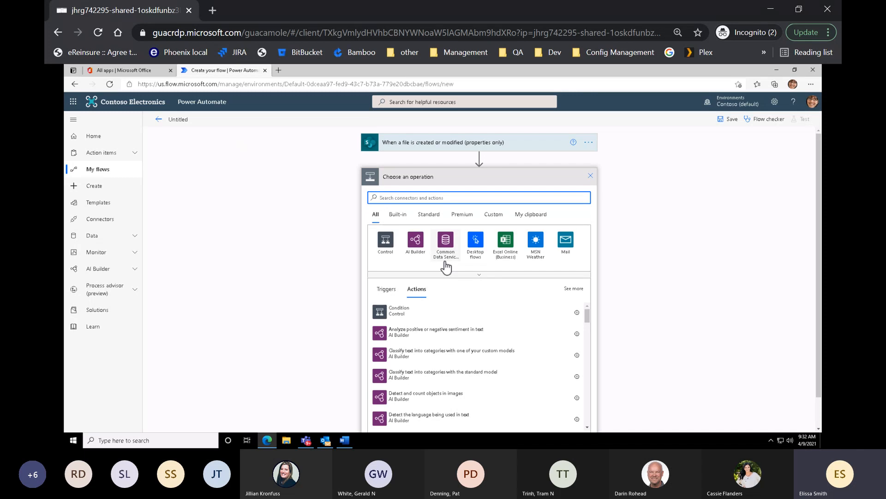
type("appro")
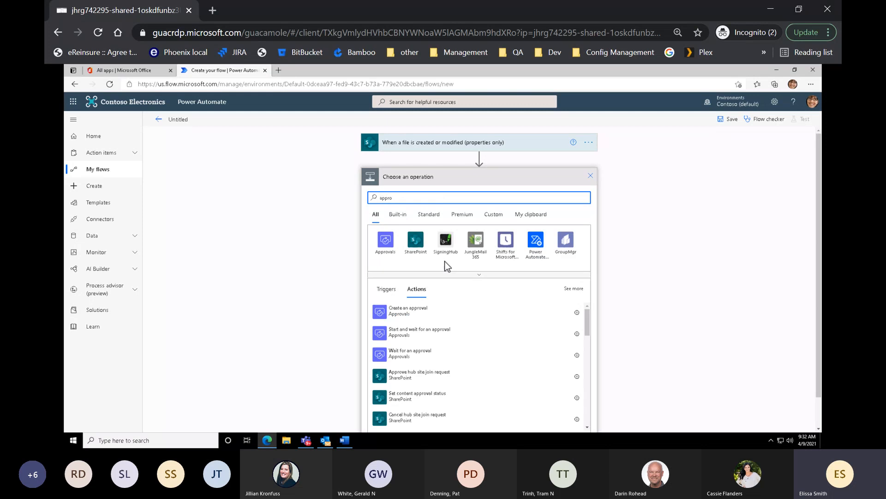
left_click(385, 241)
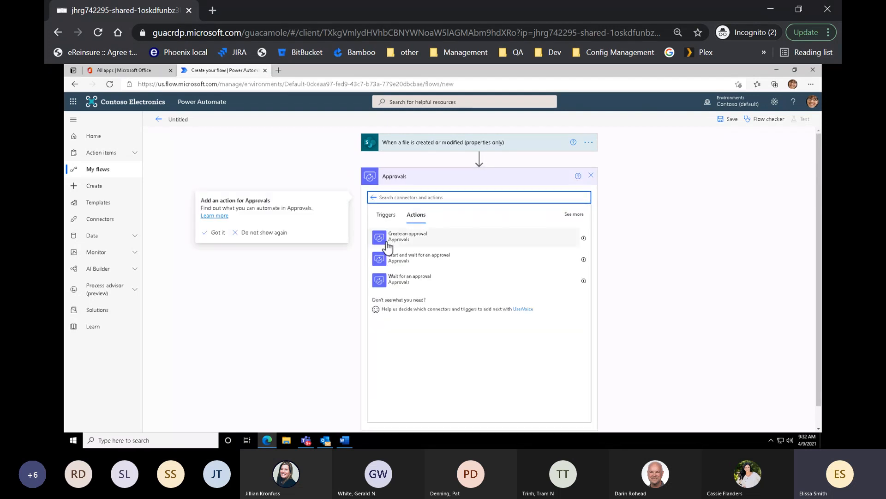
left_click(655, 226)
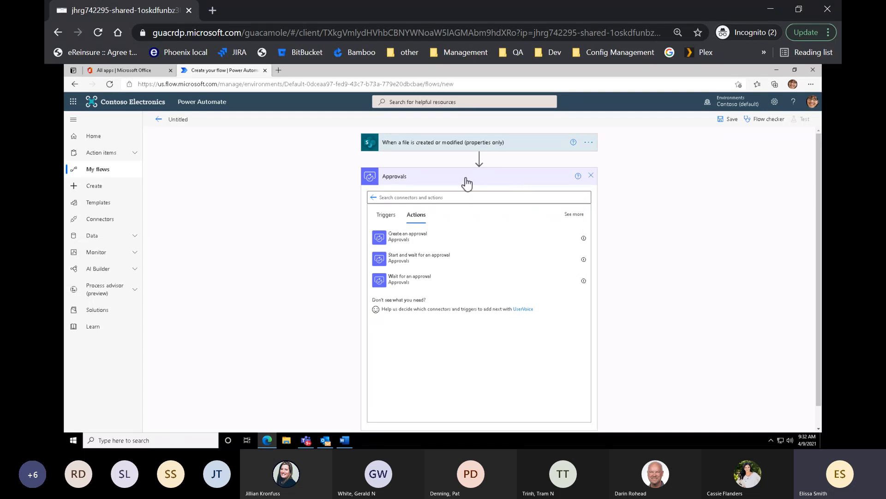
left_click(415, 219)
left_click(575, 214)
left_click(373, 198)
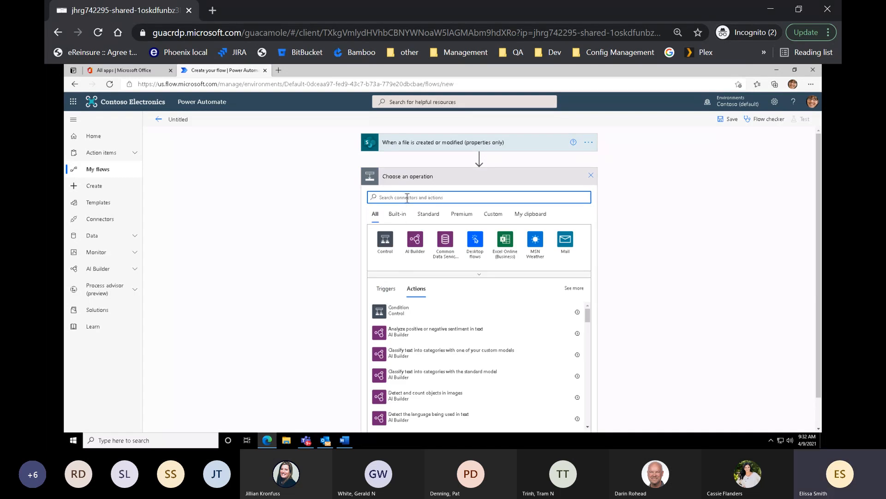
Step: Search the operations for approval and add the Create an approval action from the Approvals connector
type("appo")
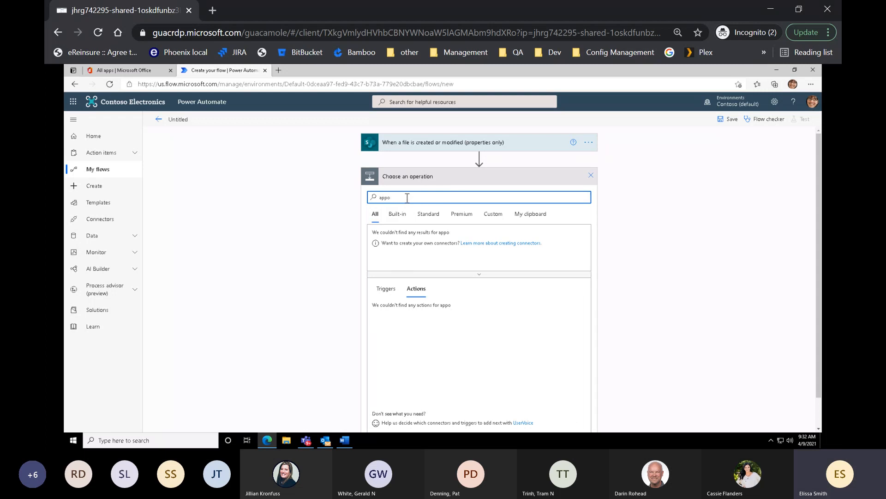
key("BackSpace")
type("roval")
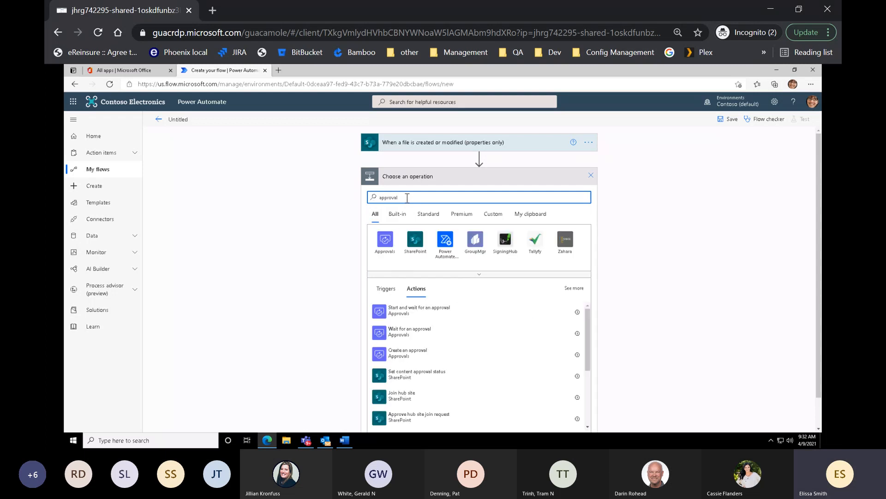
left_click(384, 240)
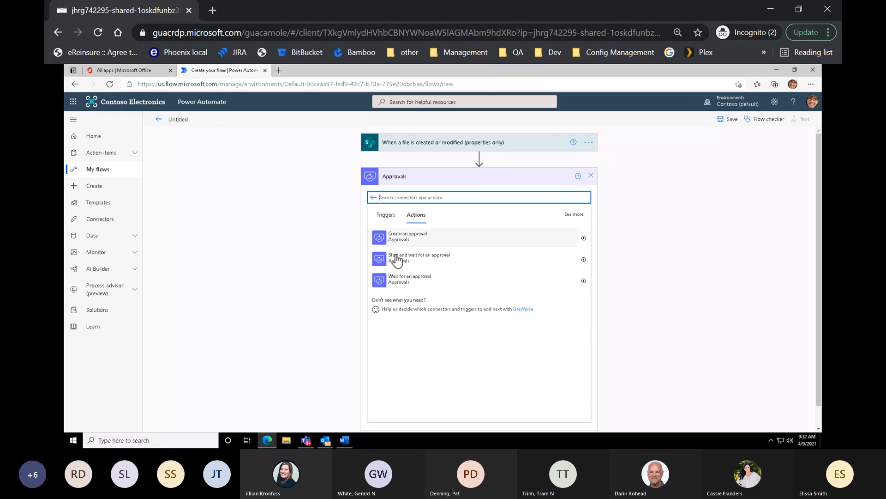
left_click(396, 238)
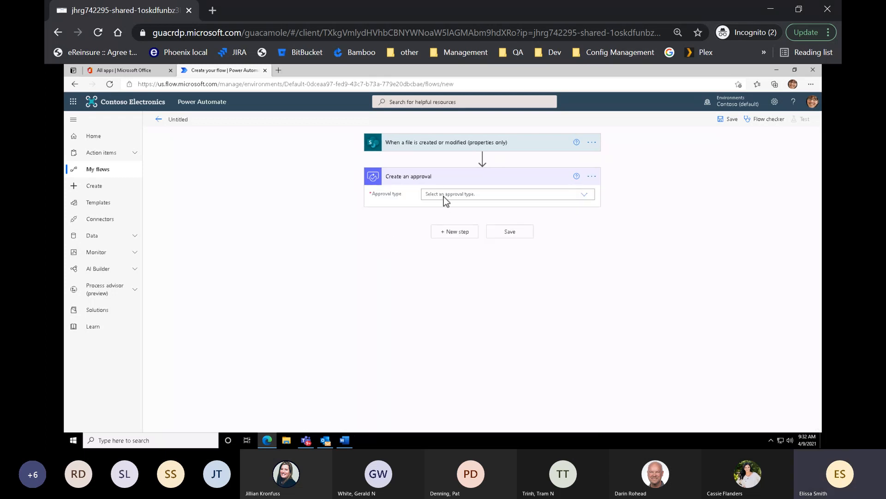
Step: Set the approval type to Approve/Reject - Everyone must approve and the title to Digital Int Approvals
left_click(587, 196)
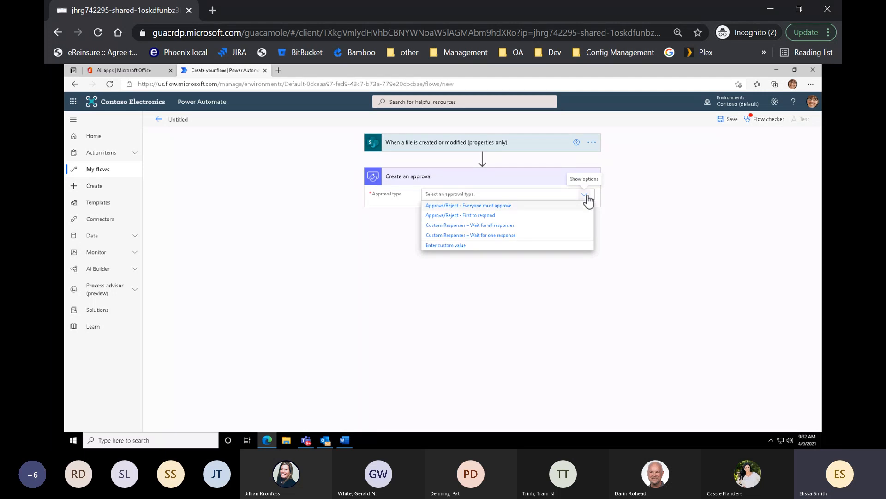
left_click(492, 207)
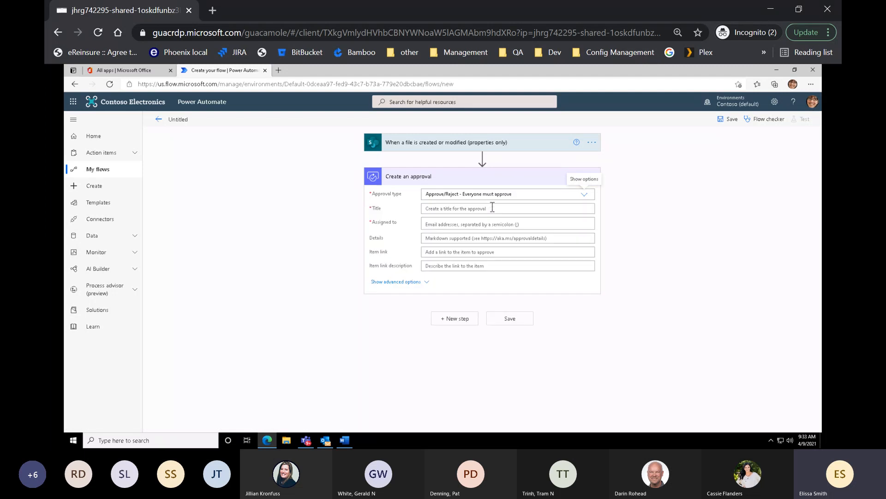
left_click(493, 207)
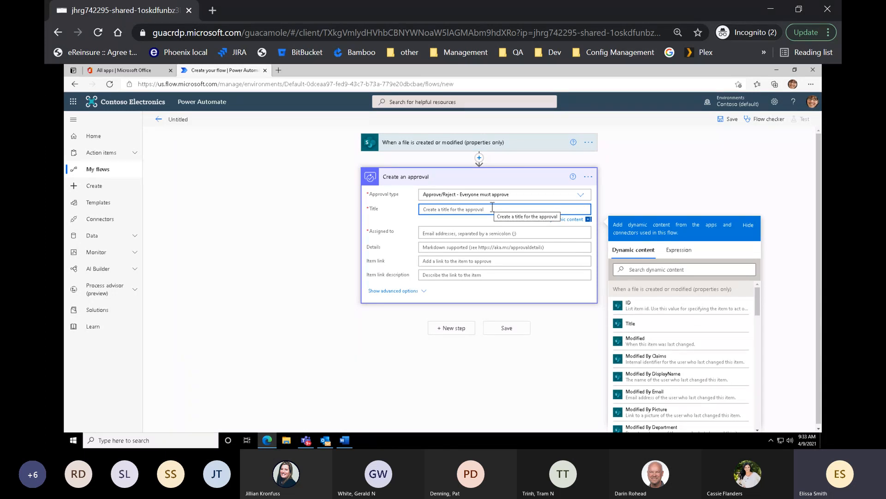
type("Digital Apprpv")
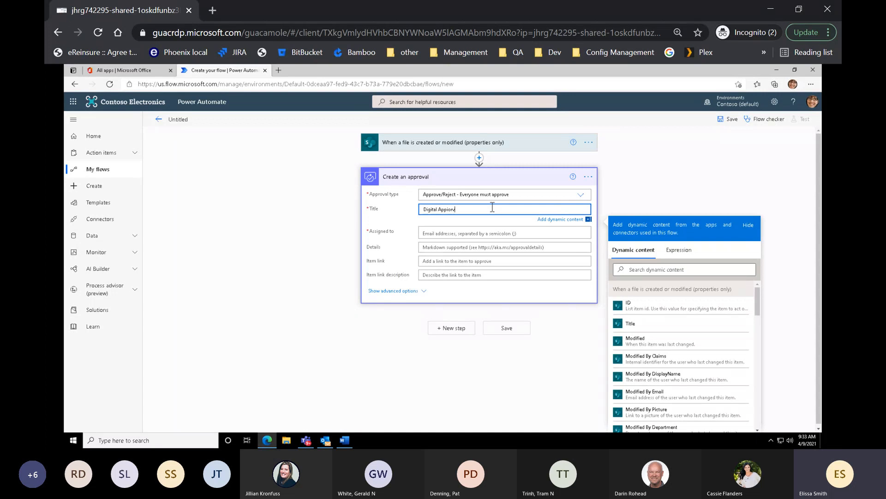
key("BackSpace")
key("BackSpace")
key("BackSpace")
type("Intiative")
key("BackSpace")
key("BackSpace")
key("BackSpace")
key("BackSpace")
key("BackSpace")
type("Ap")
key("BackSpace")
type("pprovals")
Step: Assign the approval to the three approvers, choosing each person from the directory suggestions
left_click(466, 233)
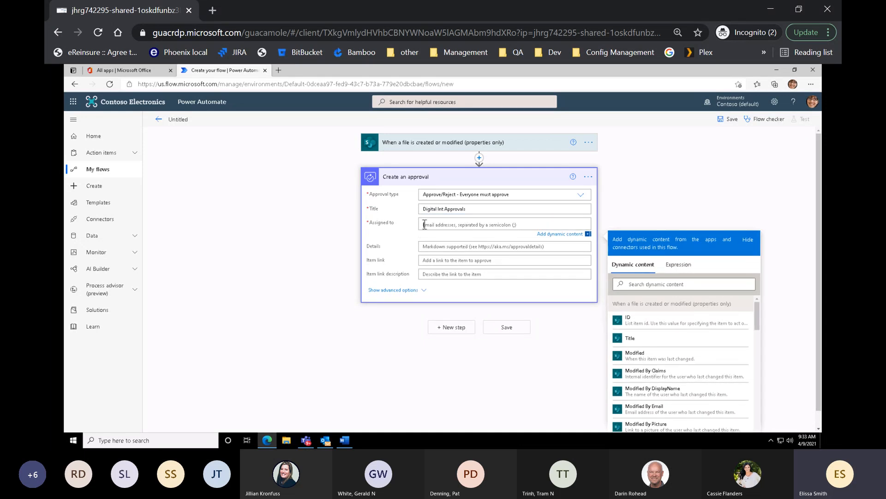
type("mega")
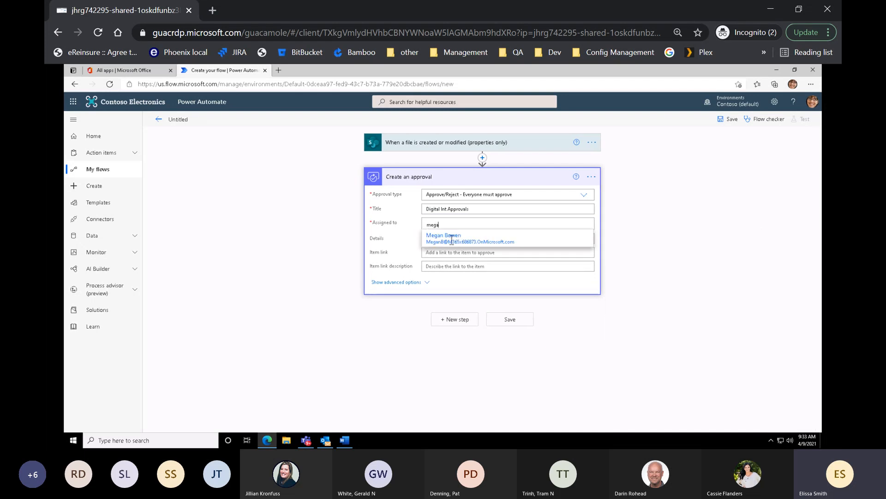
left_click(452, 240)
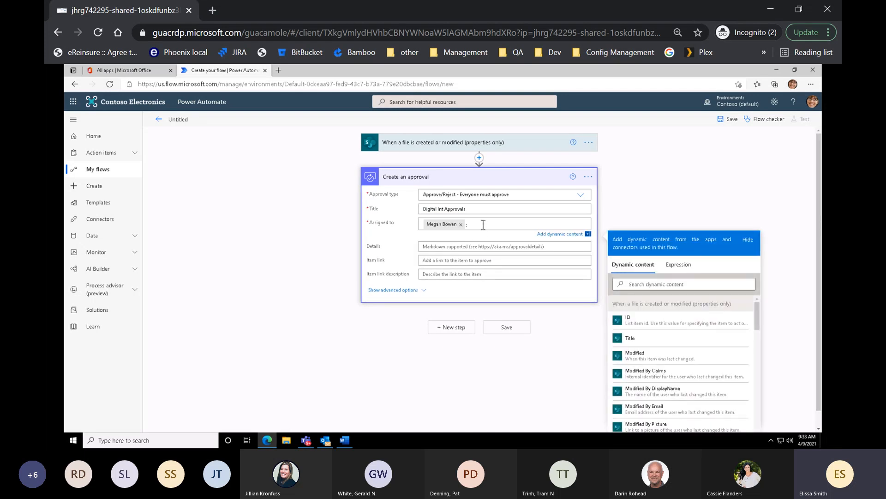
type("poatt")
key("BackSpace")
key("BackSpace")
key("BackSpace")
key("BackSpace")
key("BackSpace")
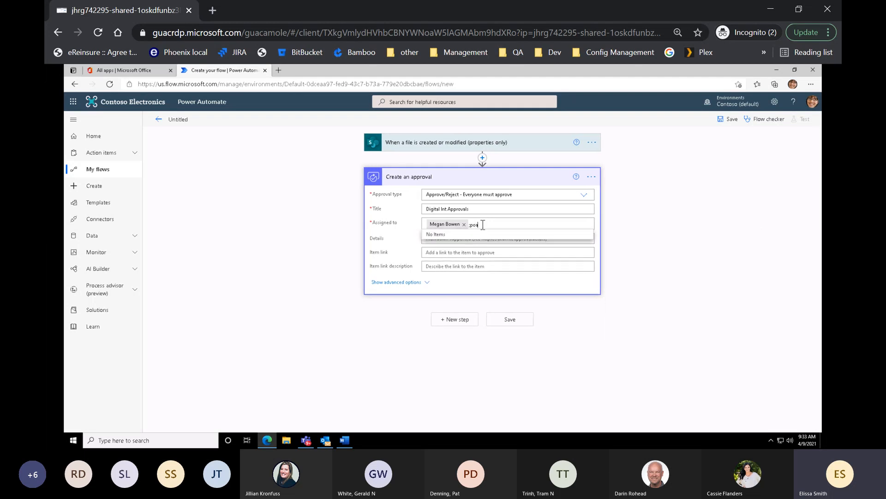
type("patti")
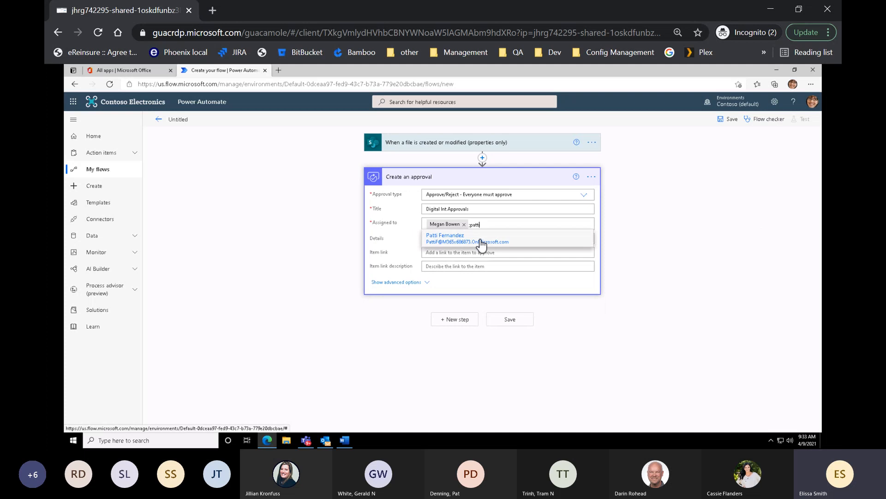
left_click(480, 241)
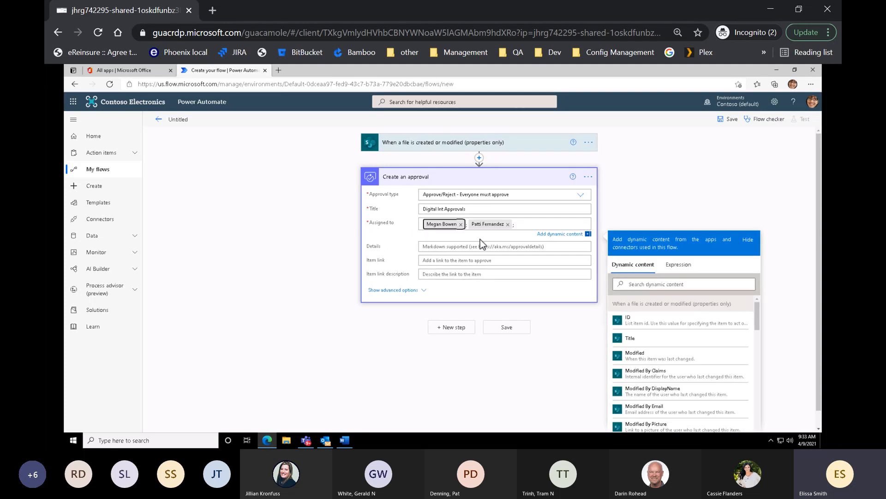
left_click(521, 222)
type(";dieg")
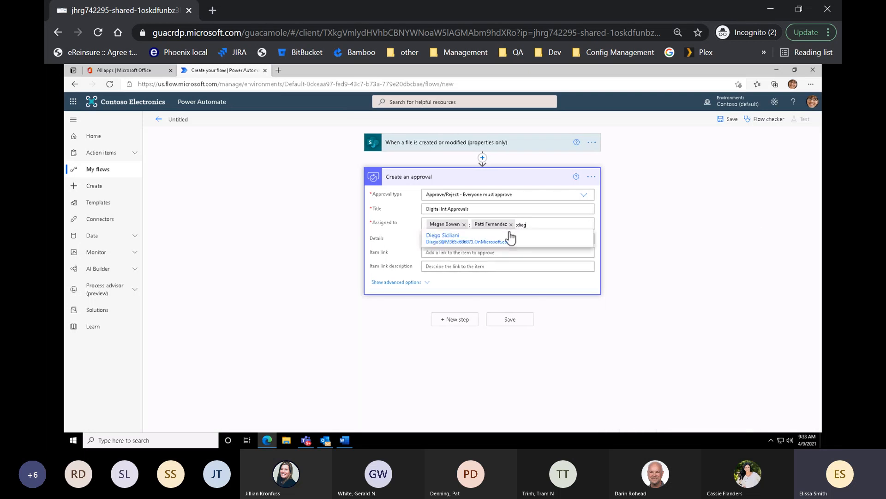
left_click(509, 237)
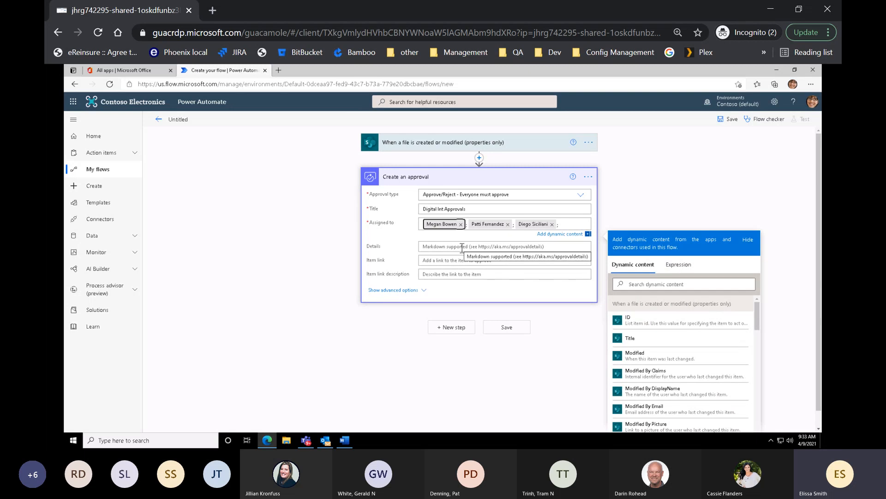
Step: Set the approval's item link to the trigger's Link to item dynamic content and save the flow
left_click(436, 261)
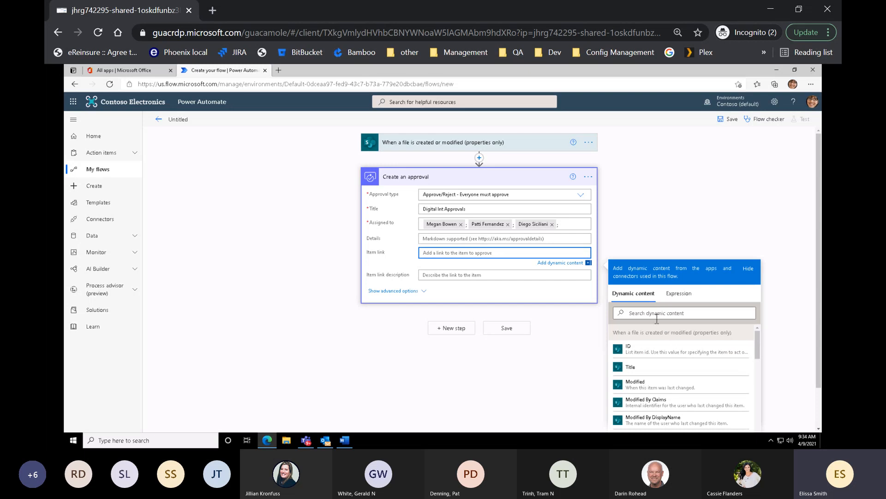
left_click(650, 313)
type("link")
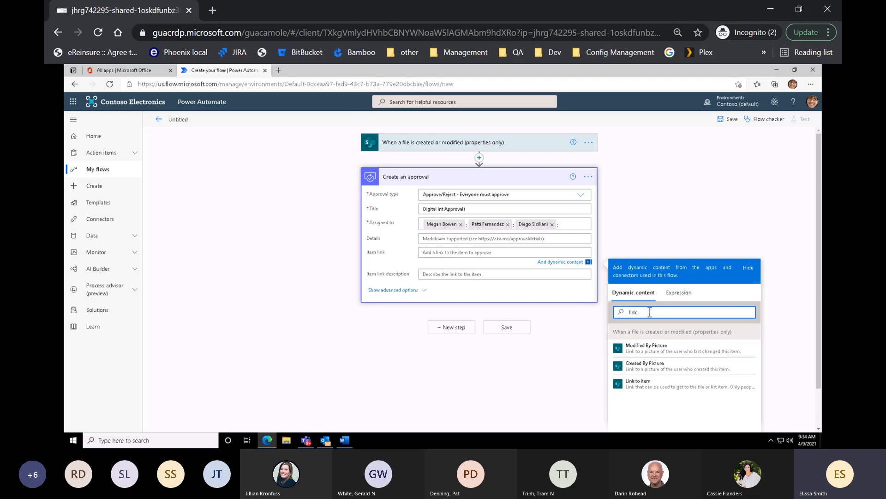
left_click(649, 389)
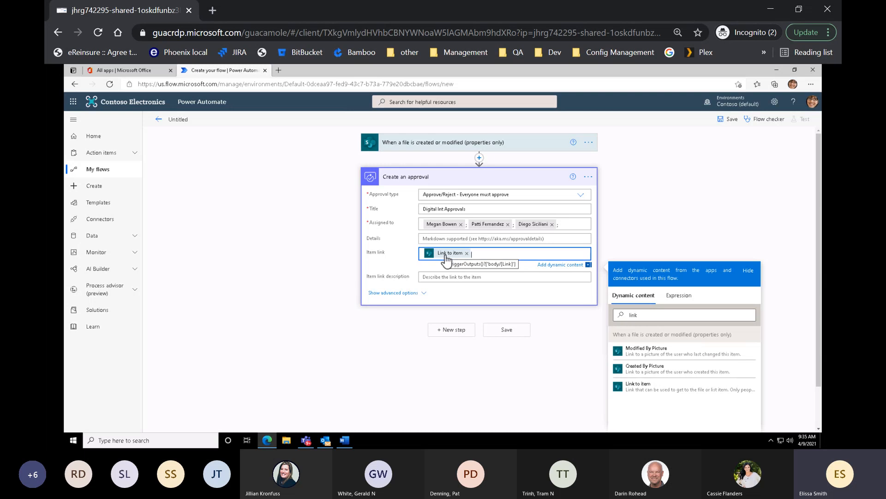
left_click(512, 331)
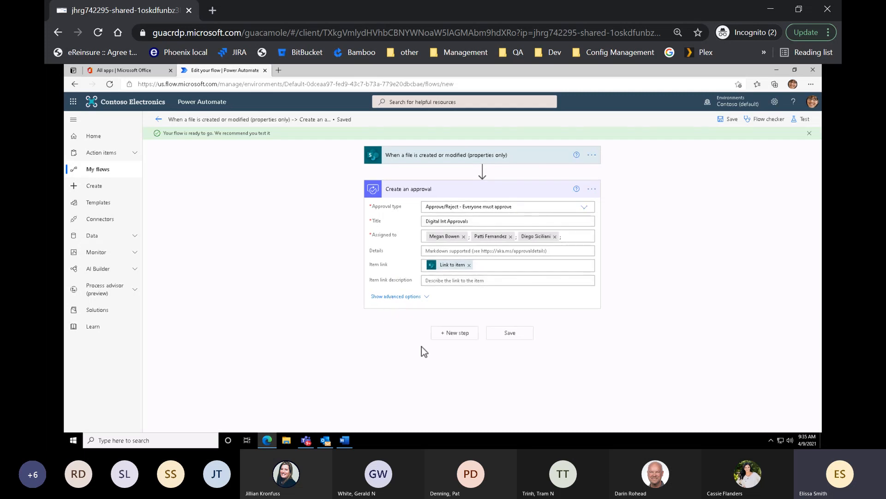
Step: Add a Condition after the Create an approval action and set it to Outcome is equal to Approve
left_click(452, 334)
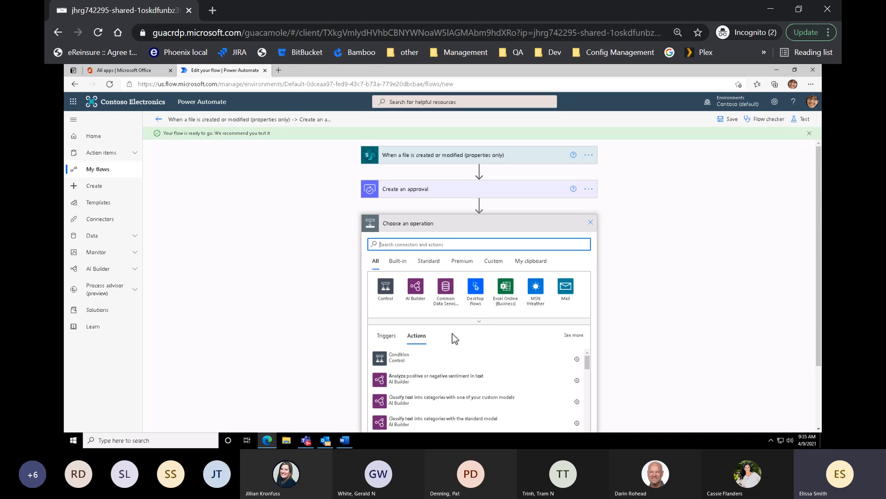
left_click(381, 361)
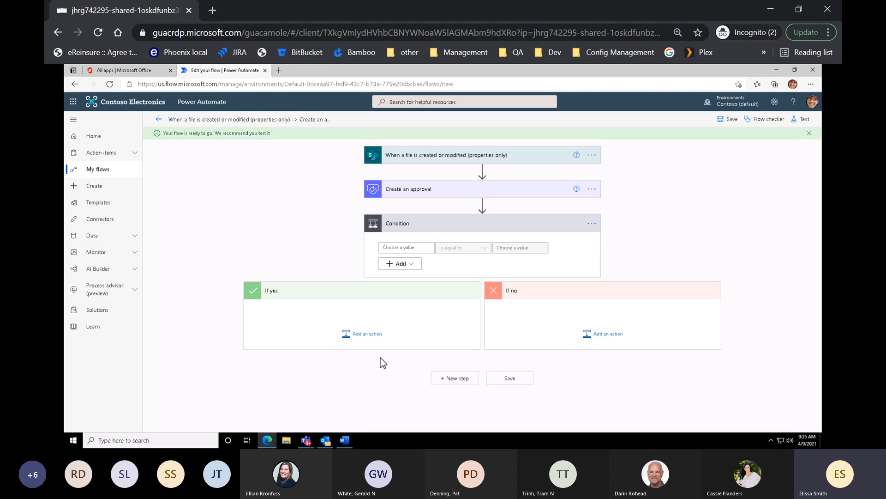
left_click(354, 340)
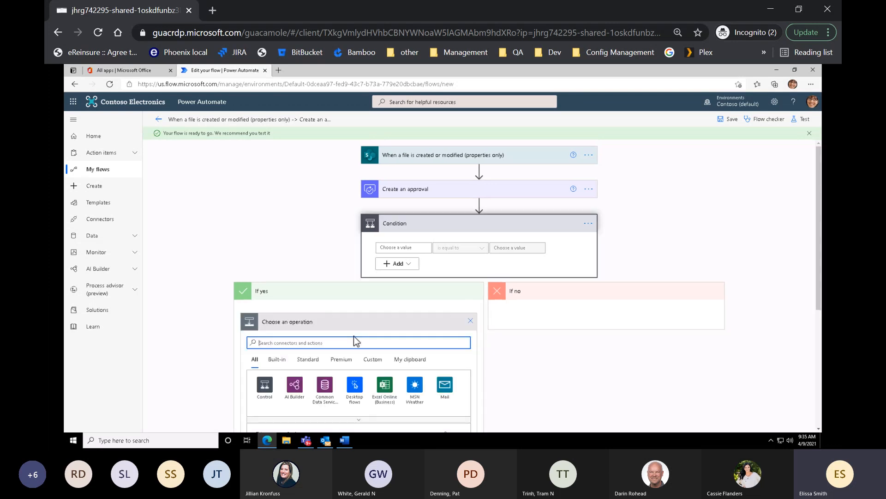
left_click(400, 247)
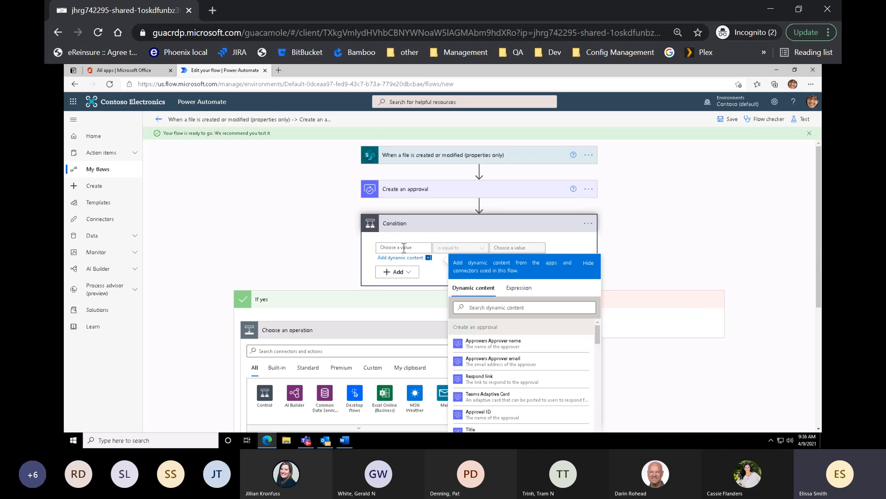
type("Outcome")
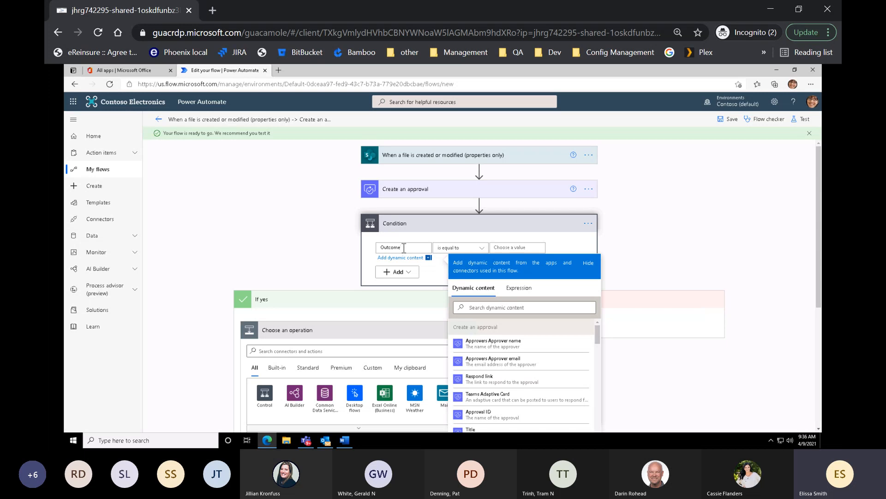
left_click(508, 248)
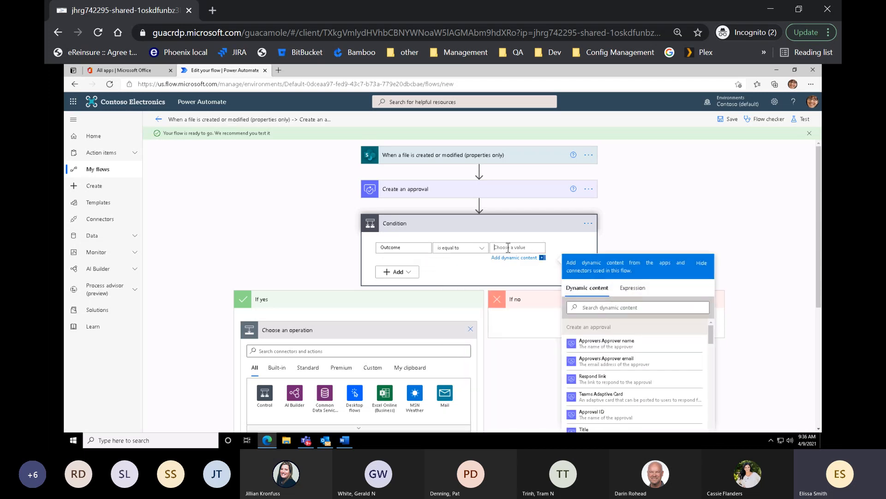
type("Apopr")
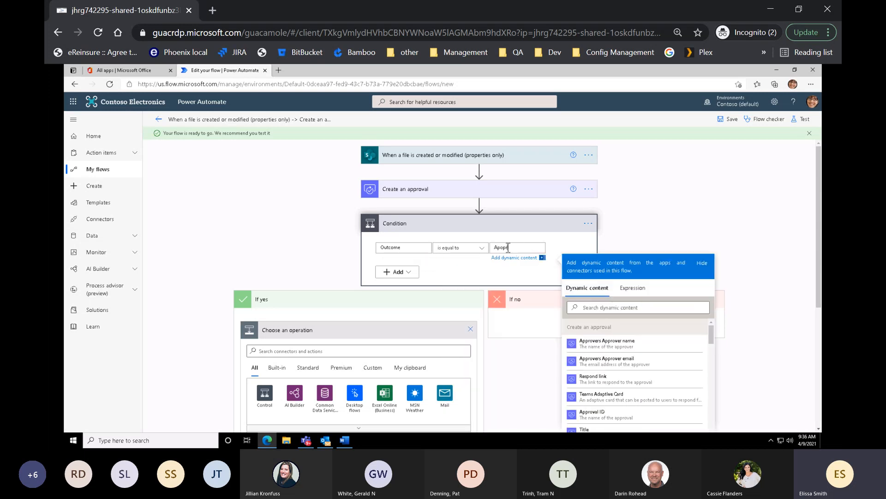
key("BackSpace")
key("BackSpace")
type("rove")
Step: In the If yes branch, search the operations for out and add the Office 365 Outlook action Send an email (V2)
left_click(269, 350)
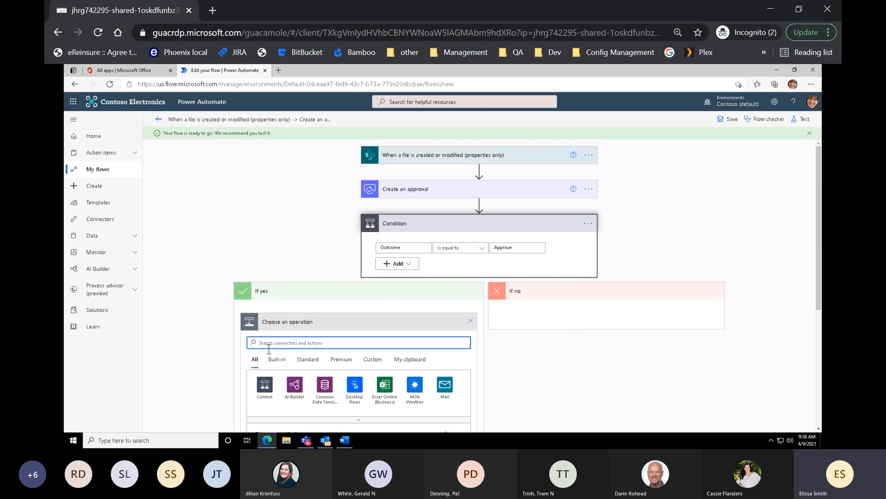
type("out")
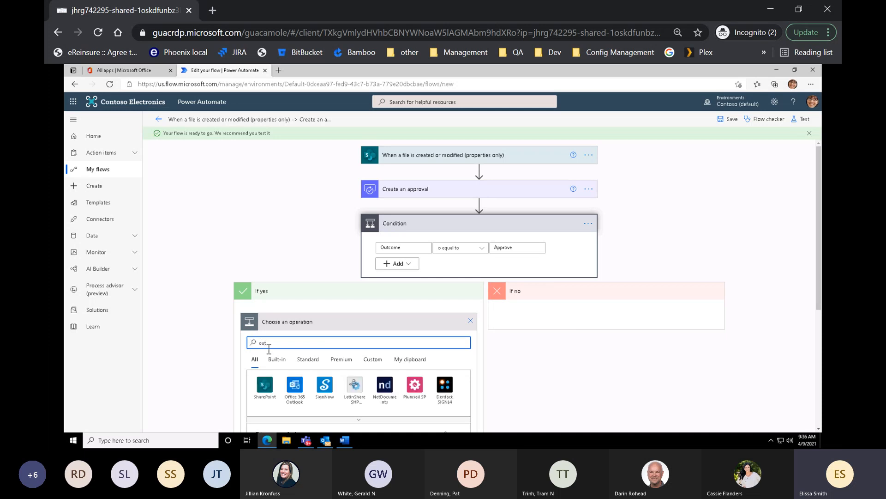
left_click(294, 395)
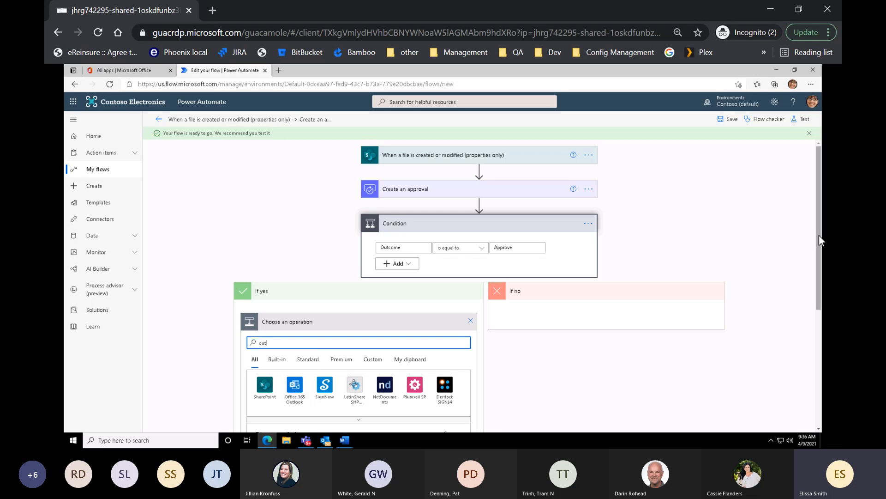
scroll(818, 258, "down", 1)
scroll(816, 277, "down", 4)
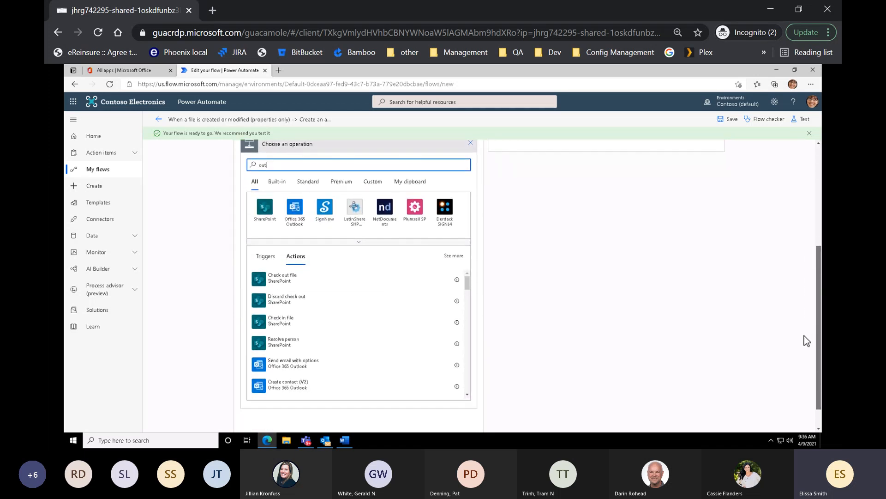
left_click(294, 208)
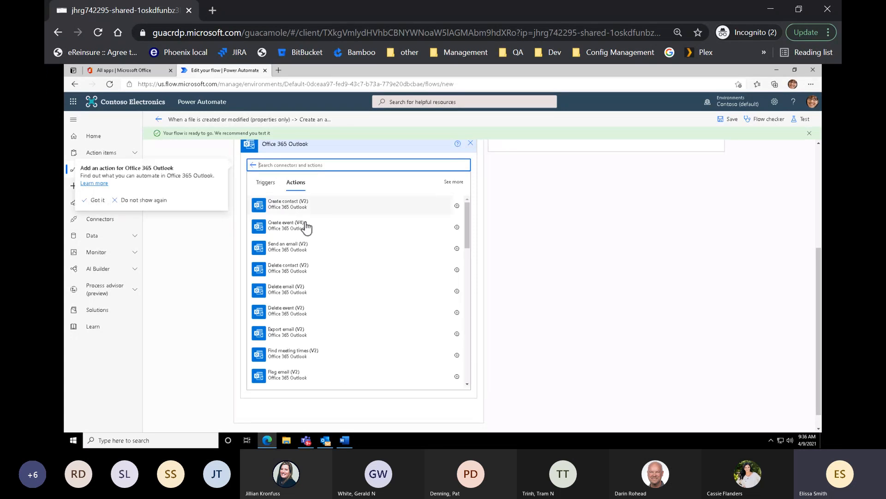
left_click(289, 251)
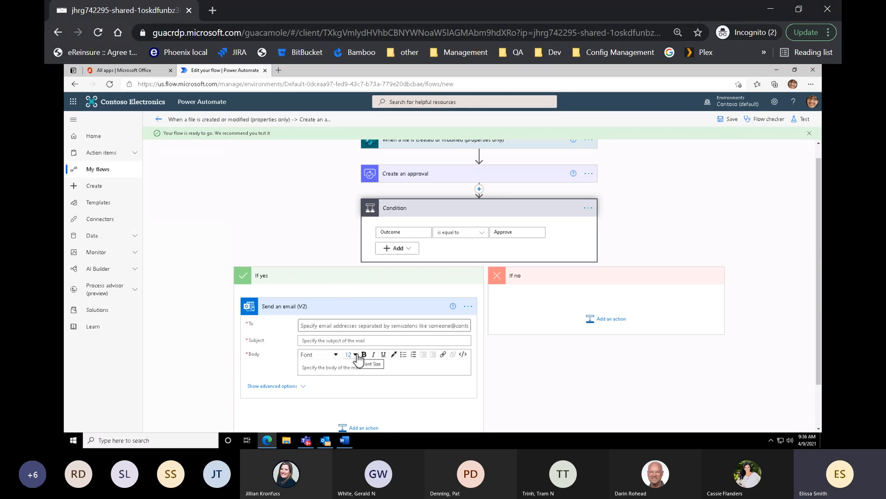
Step: Copy the Send an email (V2) action to the flow clipboard and add the copy to the If no branch
left_click(547, 307)
left_click(418, 312)
left_click(468, 306)
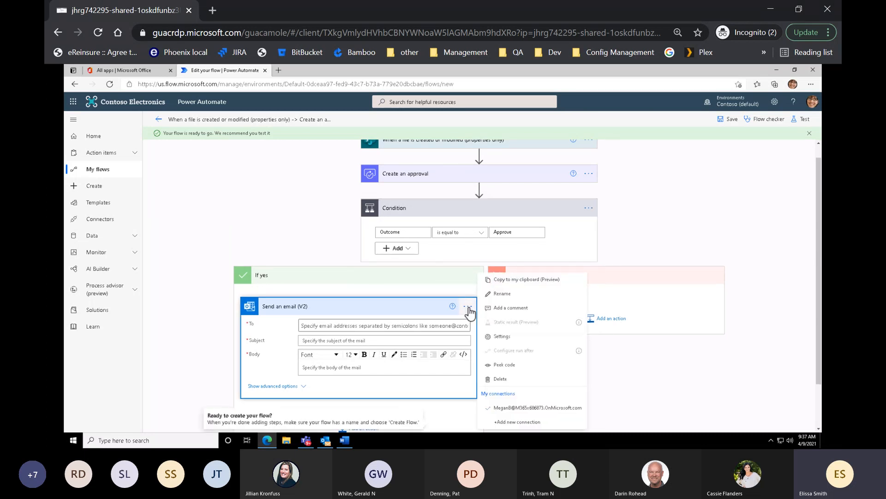
left_click(503, 280)
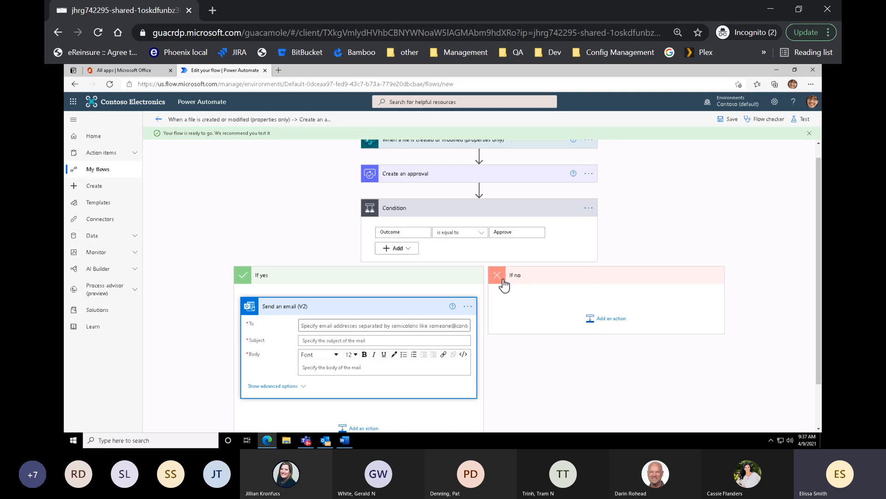
left_click(617, 331)
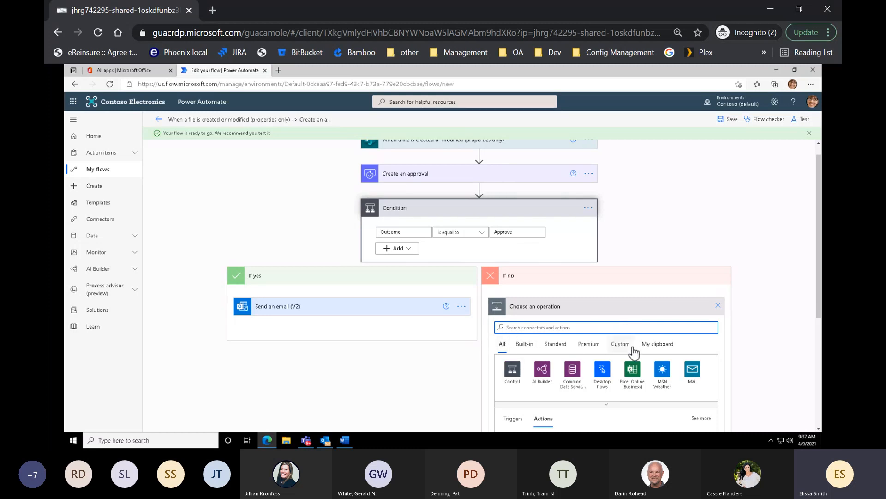
left_click(657, 346)
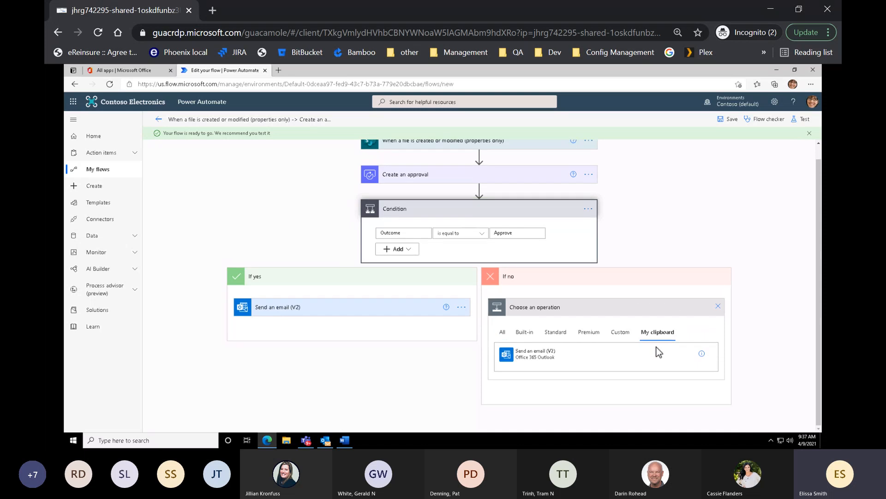
left_click(625, 363)
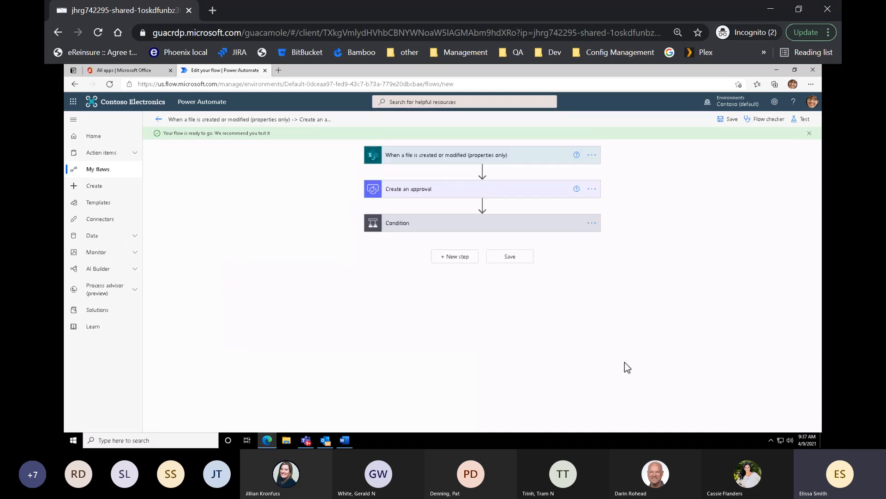
Step: Set the recipient of the If yes branch's email to the trigger's Modified By Email dynamic content
left_click(456, 228)
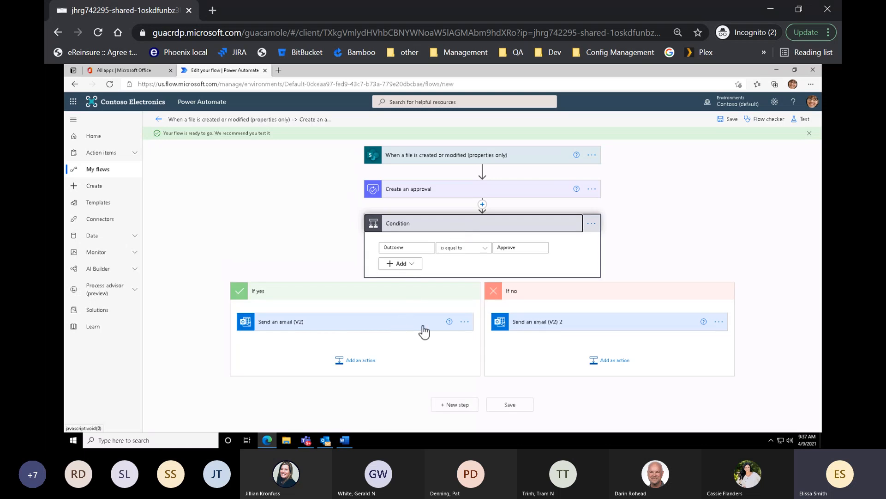
left_click(390, 326)
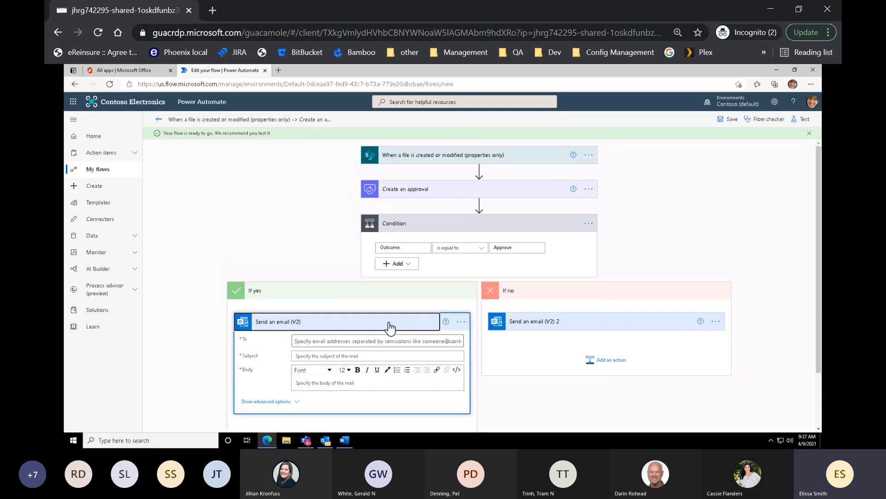
left_click(356, 342)
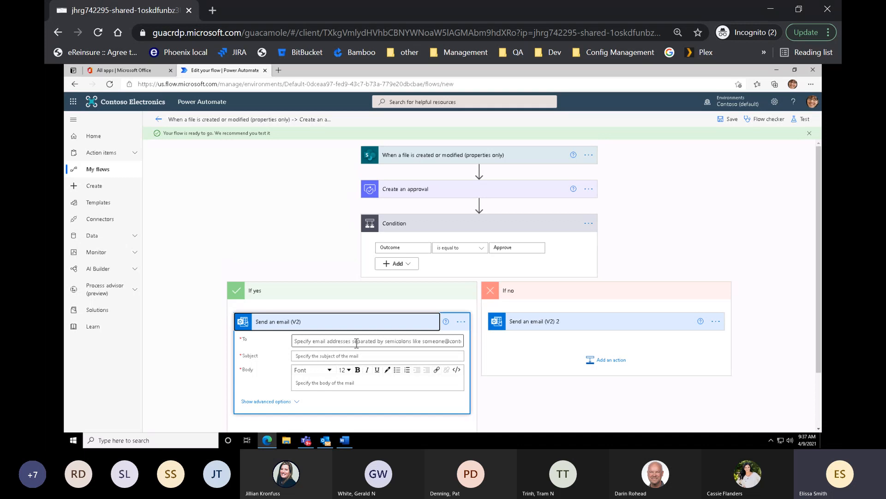
left_click(357, 343)
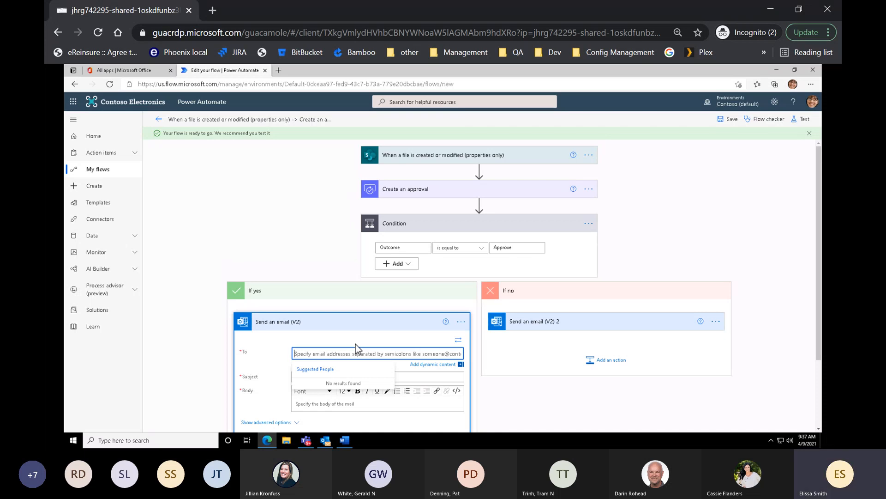
left_click(434, 365)
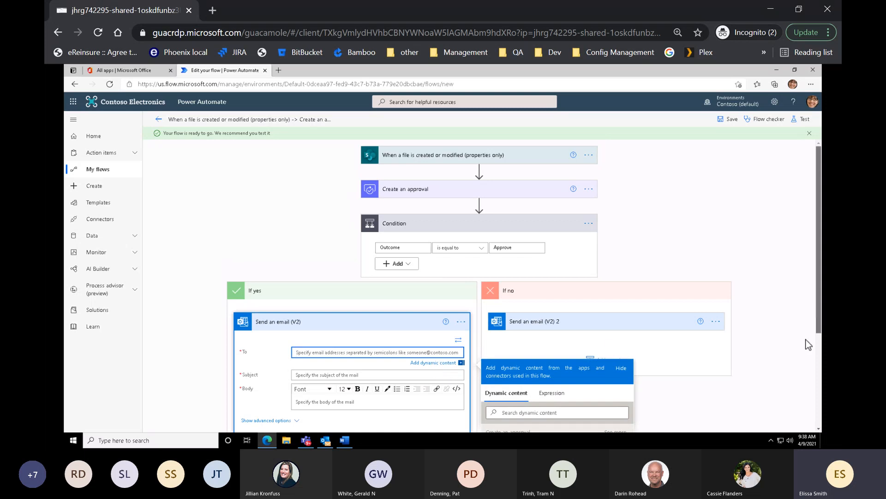
scroll(805, 351, "down", 3)
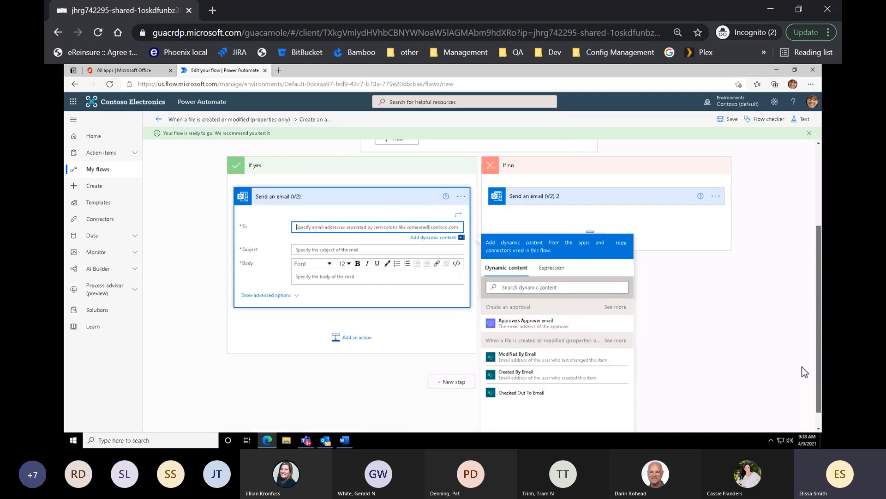
left_click(519, 363)
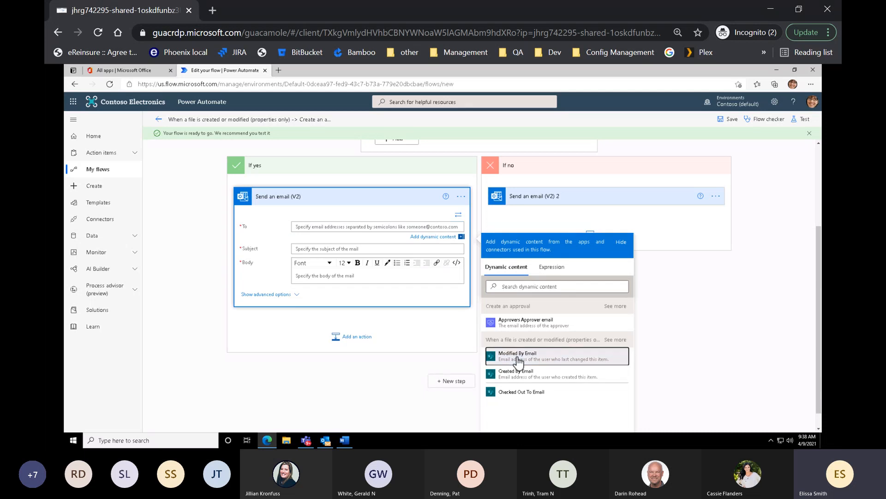
left_click(518, 362)
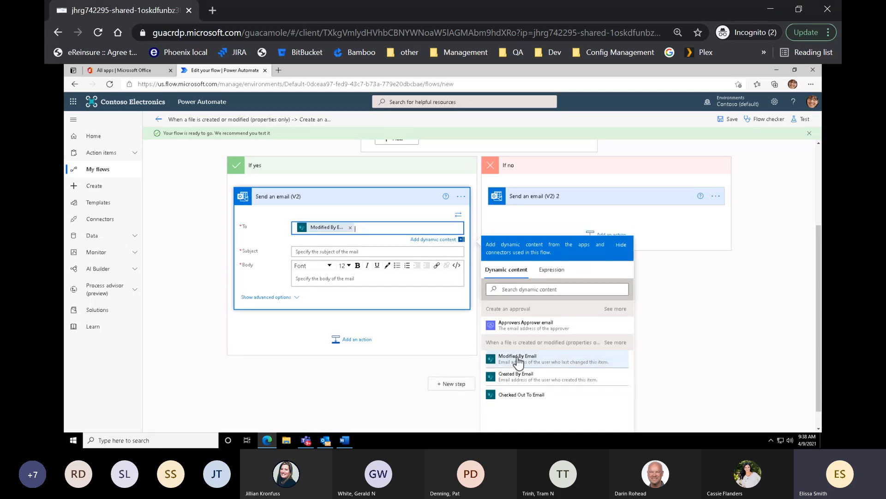
Step: Set the subject of the If yes email to File Approved and move to Aproval Folder
left_click(323, 252)
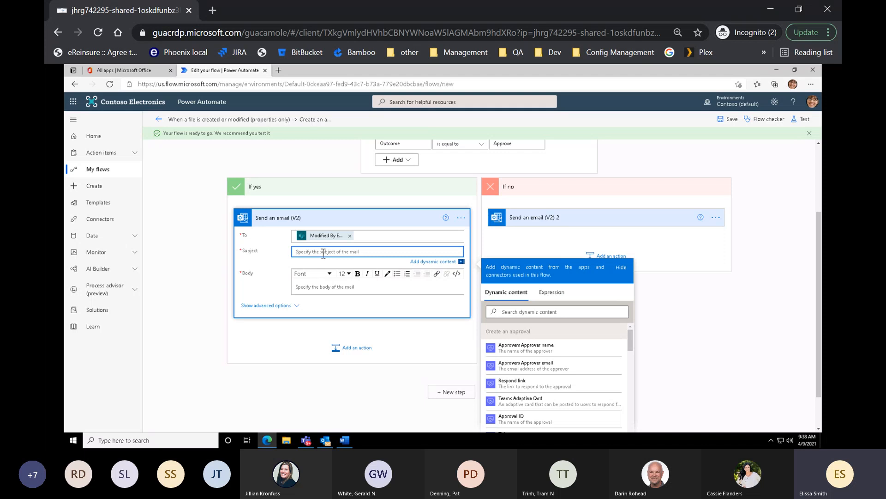
type("File Appro")
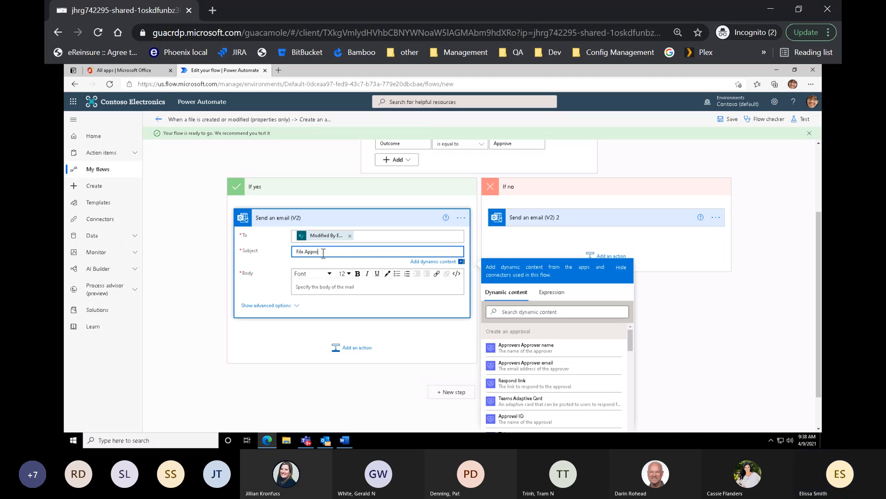
type("ved and move to Approva")
key("BackSpace")
key("BackSpace")
key("BackSpace")
key("BackSpace")
type("val Folder")
Step: Start the If yes email's body with the label Filename: followed by the trigger's Name dynamic content
left_click(298, 287)
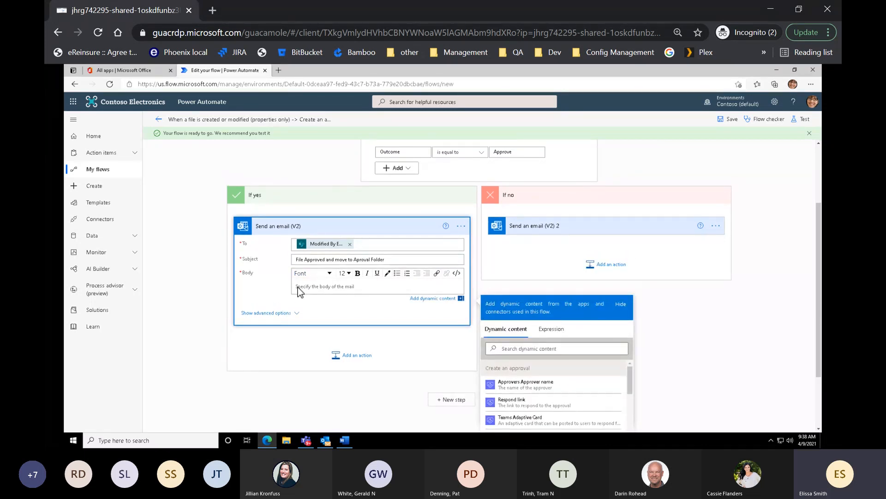
type("Filename:")
left_click(434, 299)
left_click(506, 349)
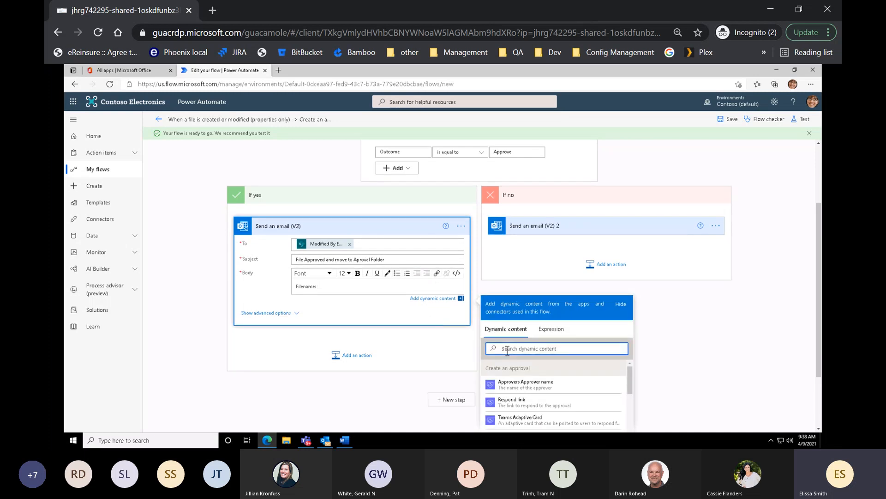
type("name")
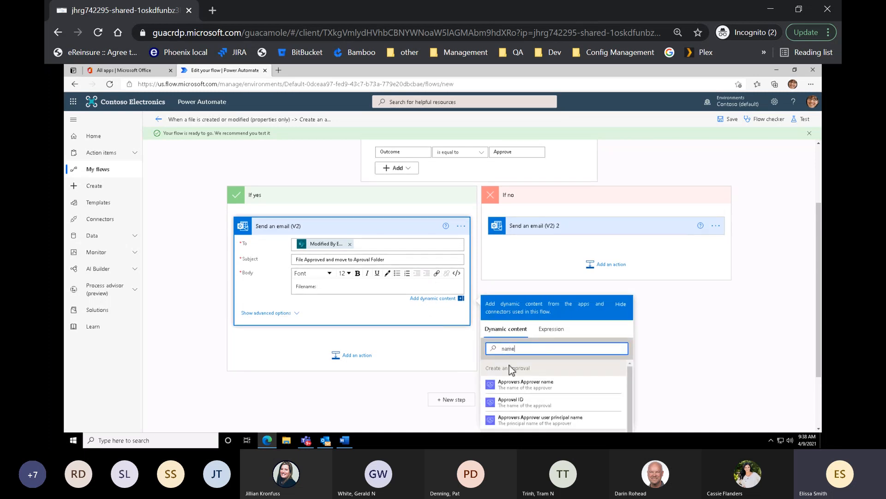
scroll(509, 365, "down", 5)
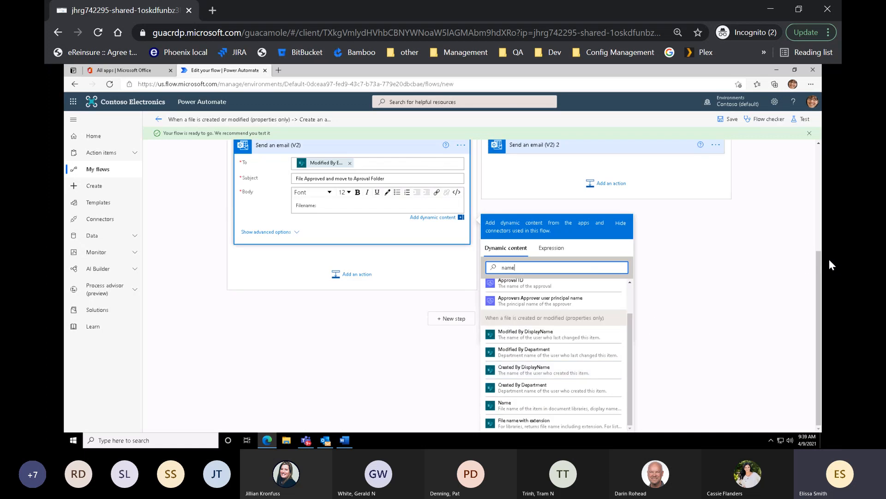
left_click(819, 242)
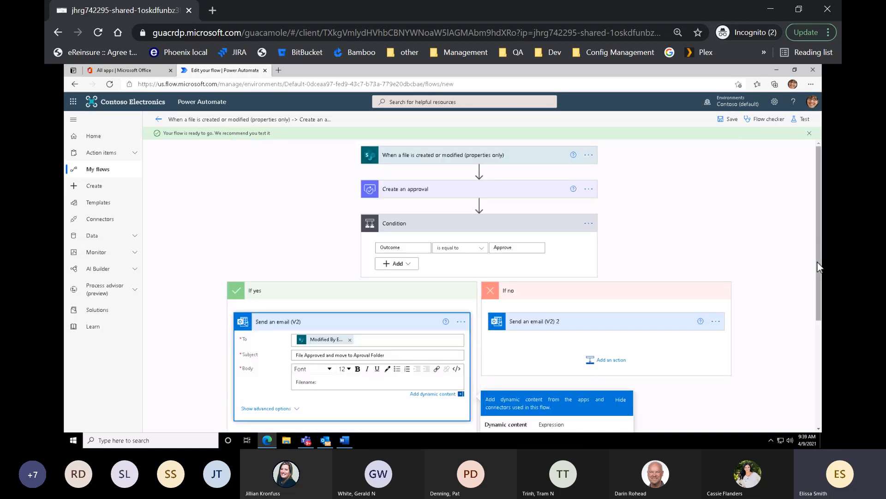
scroll(824, 291, "down", 2)
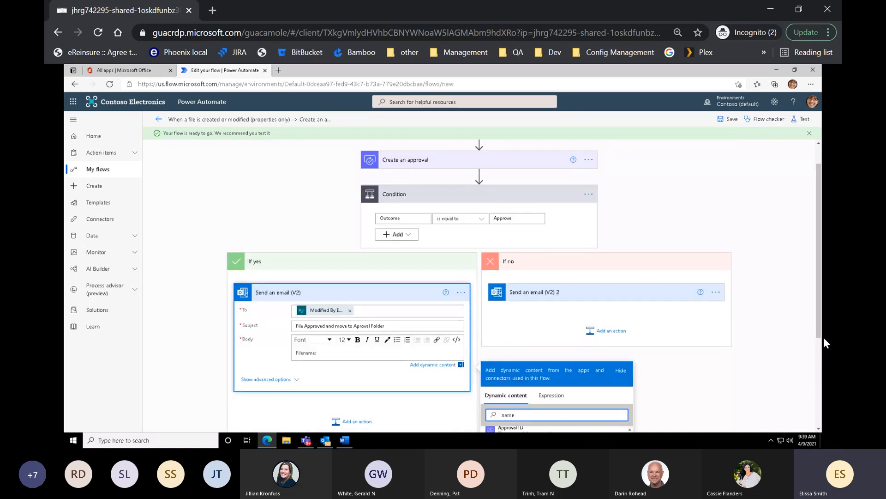
left_click_drag(824, 338, 805, 432)
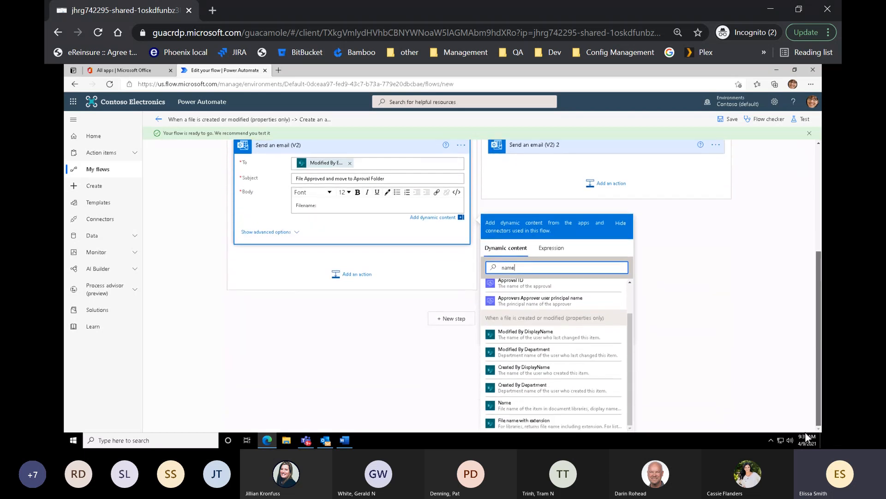
left_click(504, 406)
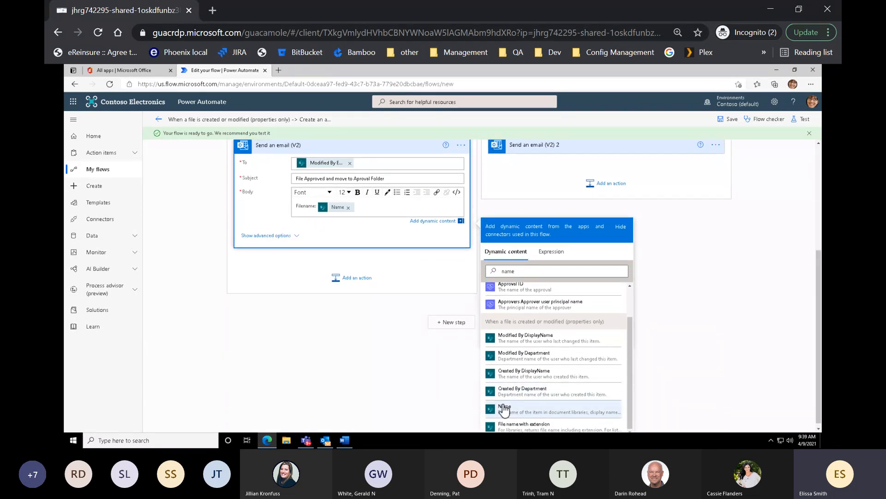
Step: Add a second body line reading Link: followed by the trigger's Link to item dynamic content
key("Return")
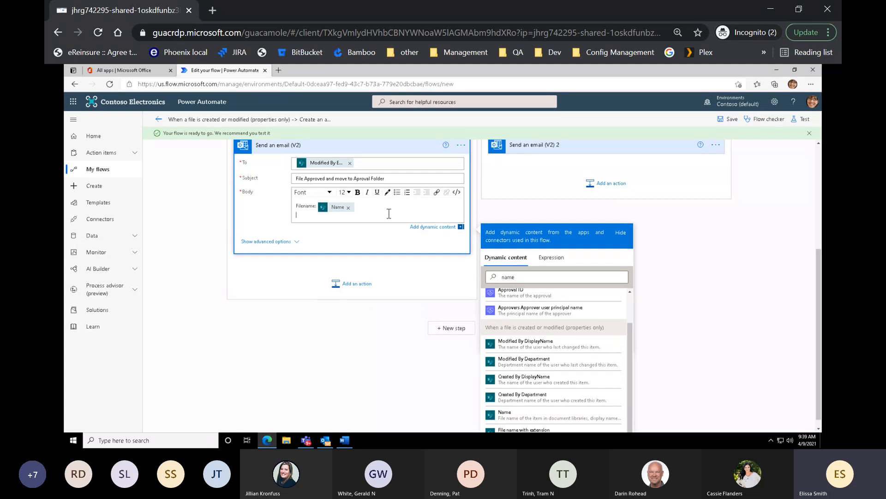
type("Link:")
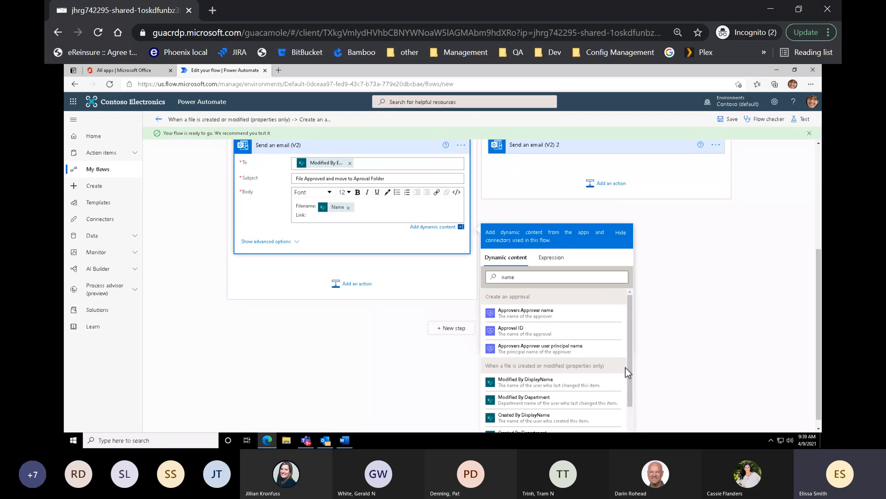
left_click_drag(630, 385, 628, 426)
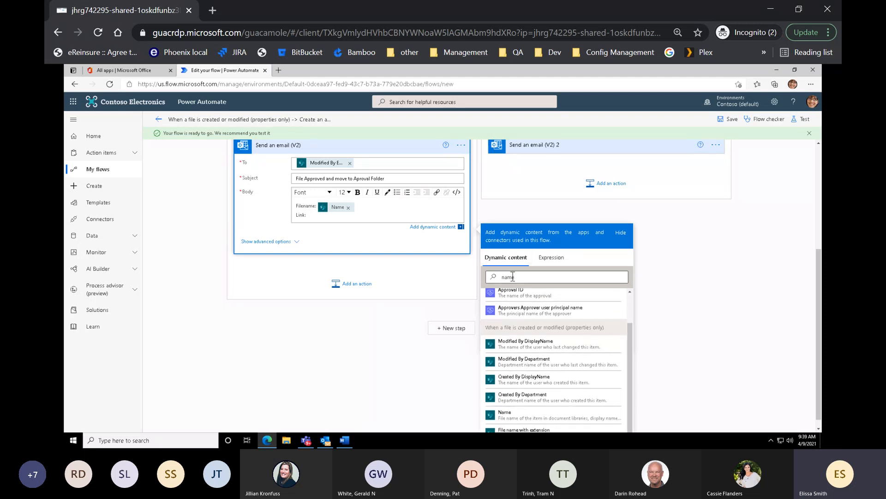
left_click_drag(518, 277, 488, 278)
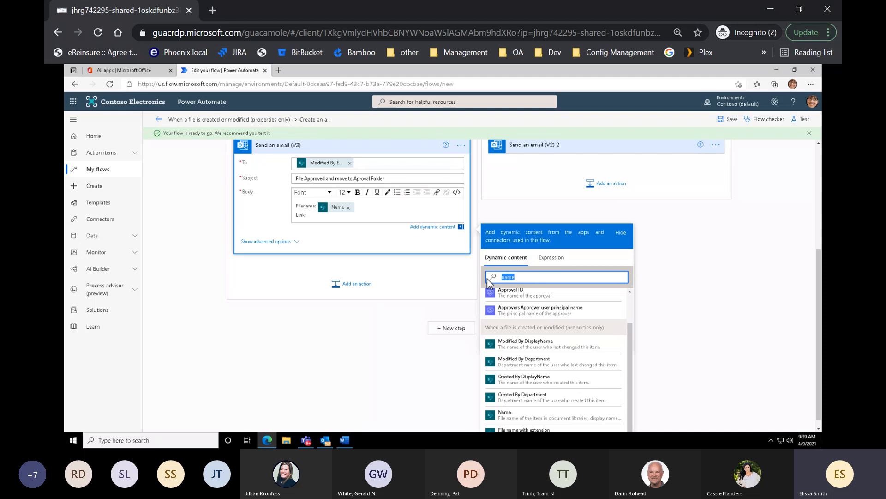
type("link")
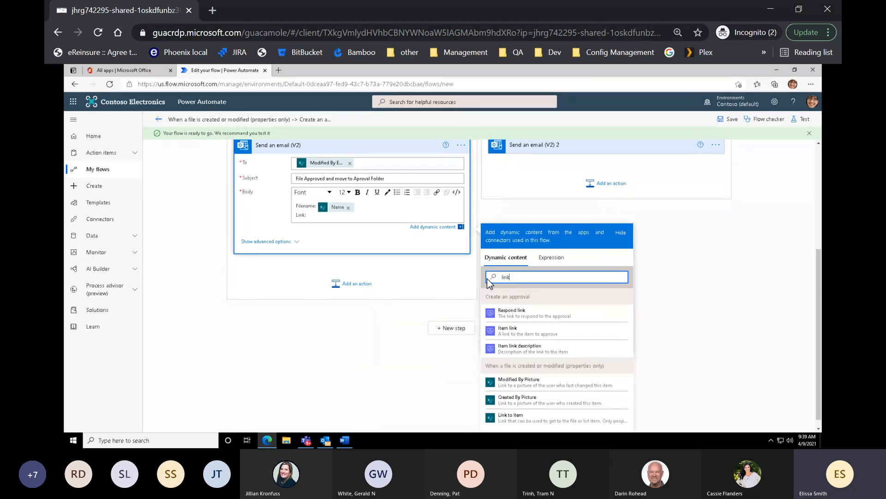
left_click(521, 422)
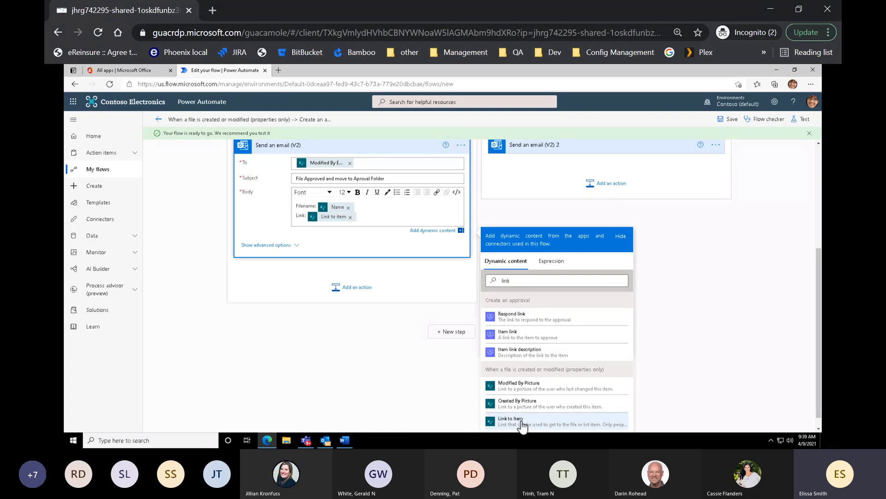
Step: Add a third line to the If yes email body with the label Approver Email:
key("Return")
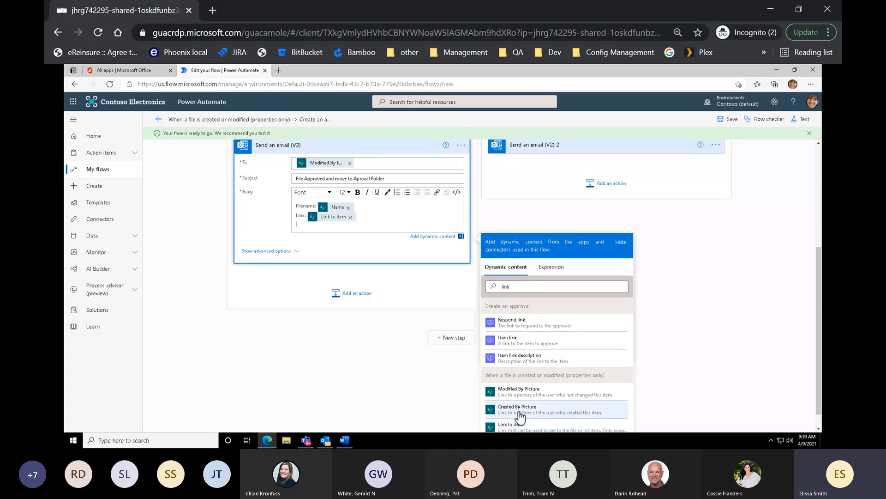
type("Appr")
key("BackSpace")
key("BackSpace")
type("pporver")
key("BackSpace")
key("BackSpace")
key("BackSpace")
type("rover Email:")
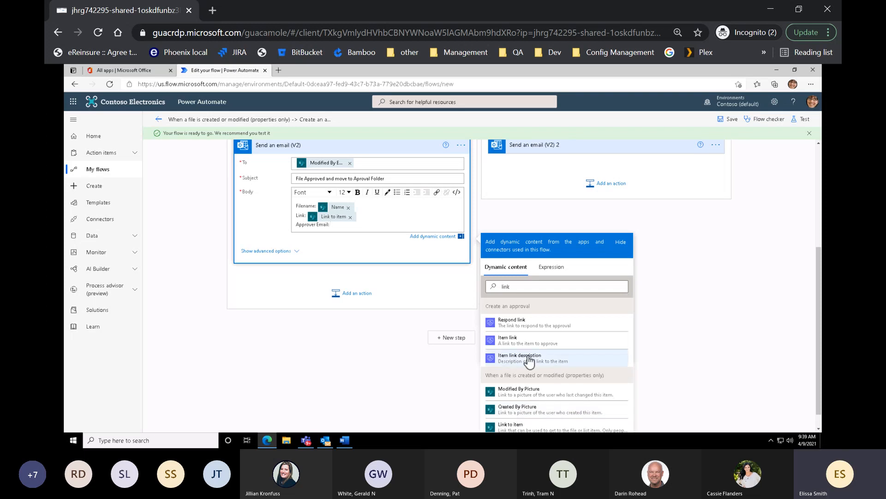
left_click_drag(517, 287, 503, 286)
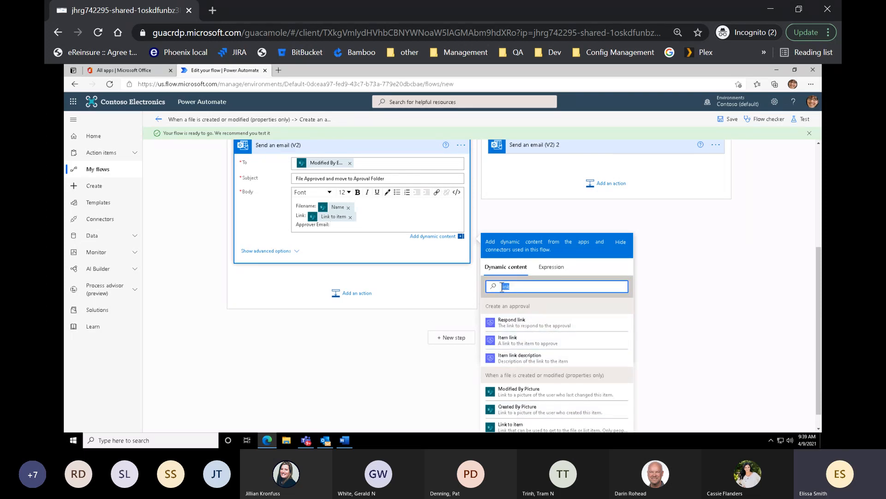
type("respond")
key("BackSpace")
key("BackSpace")
key("BackSpace")
key("BackSpace")
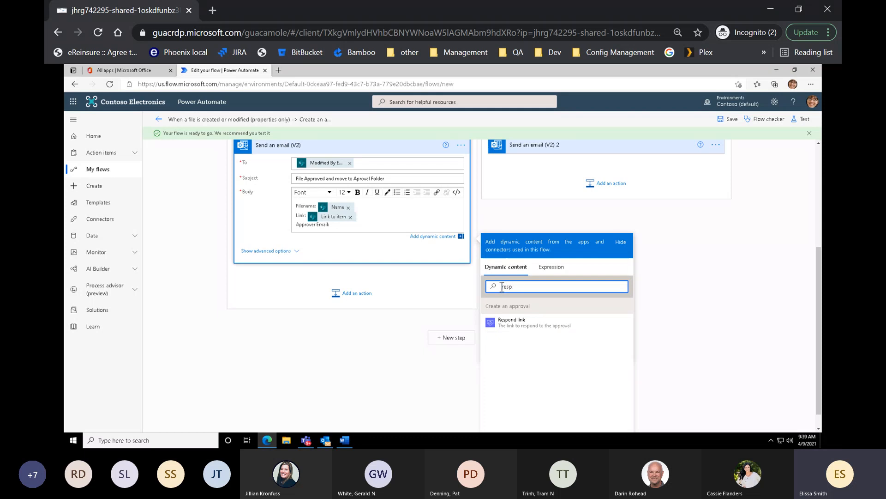
key("BackSpace")
key("BackSpace")
key("BackSpace")
type("al")
scroll(501, 289, "up", 2)
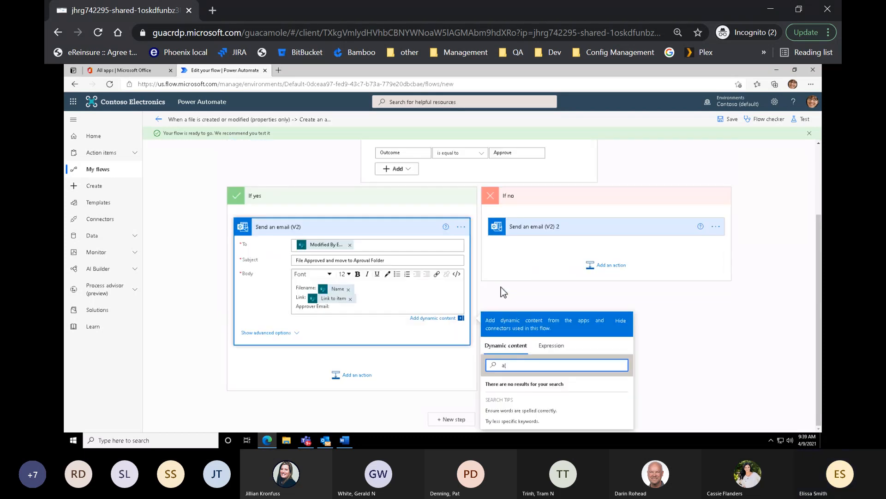
scroll(501, 287, "down", 2)
key("BackSpace")
key("BackSpace")
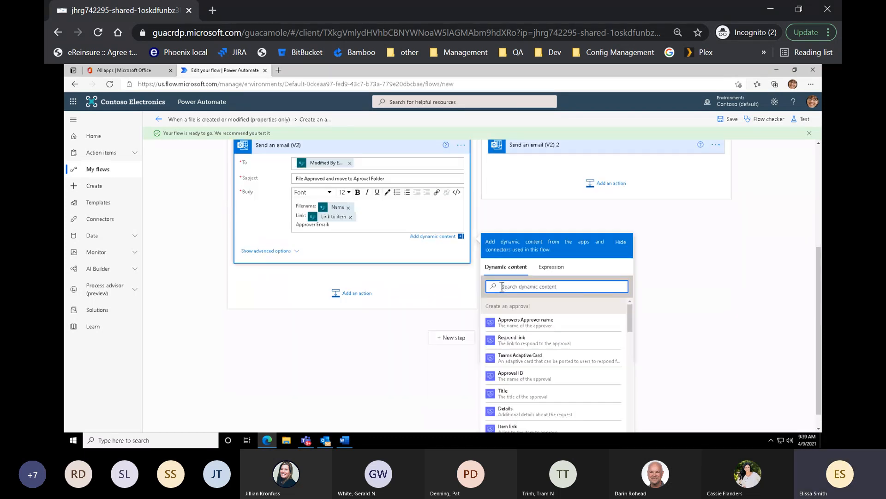
Step: Search the dynamic content for appro and insert Approval ID on the body's third line
type("appro")
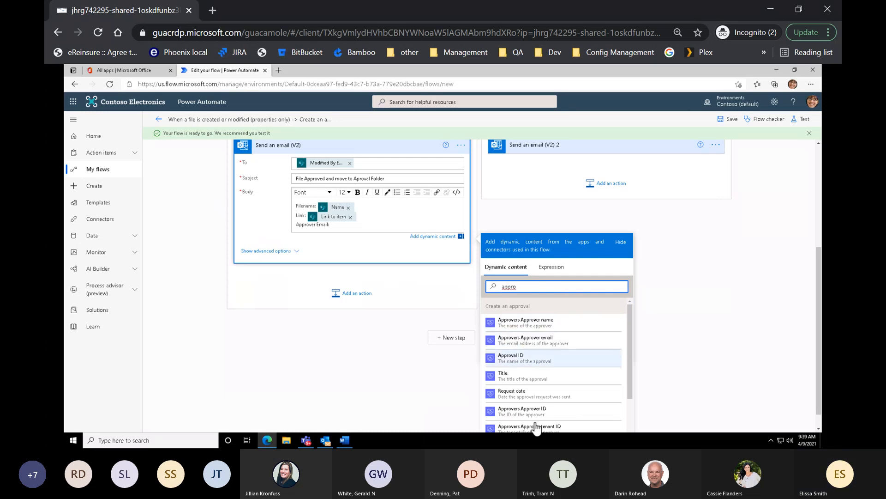
scroll(534, 416, "down", 2)
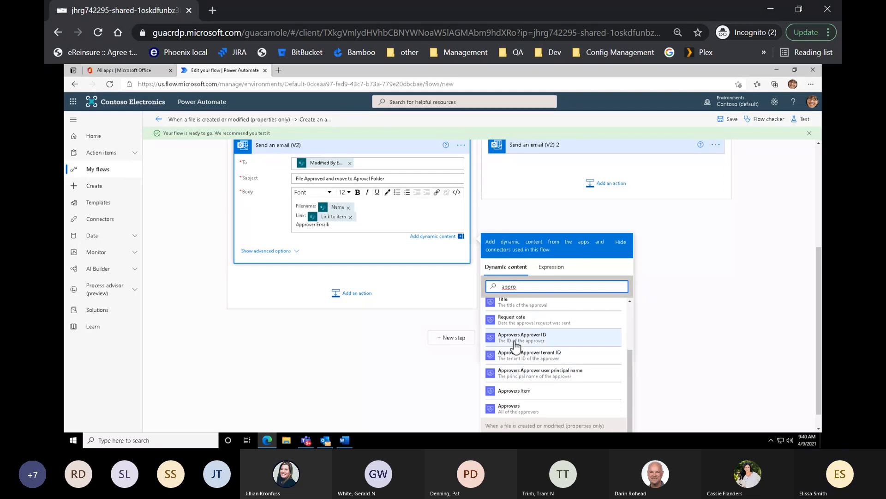
scroll(513, 347, "up", 2)
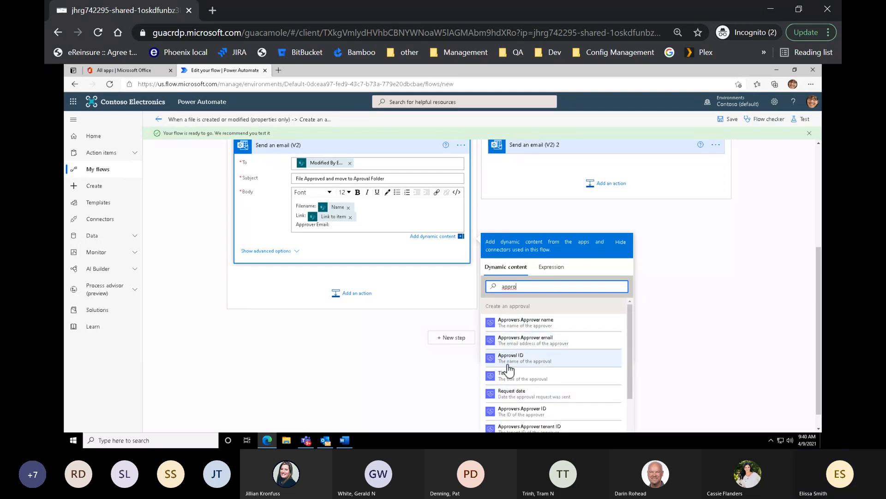
left_click(508, 365)
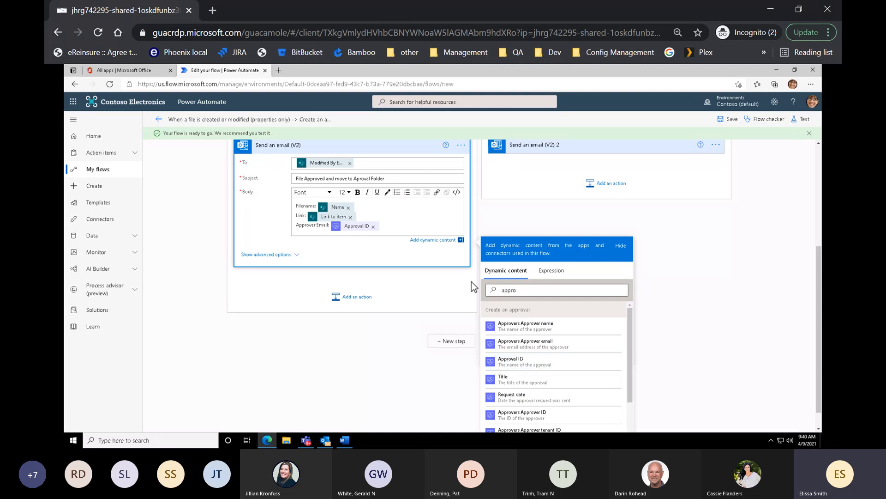
Step: Change the third body line's label to Approver ID: and leave the body field
double_click(321, 225)
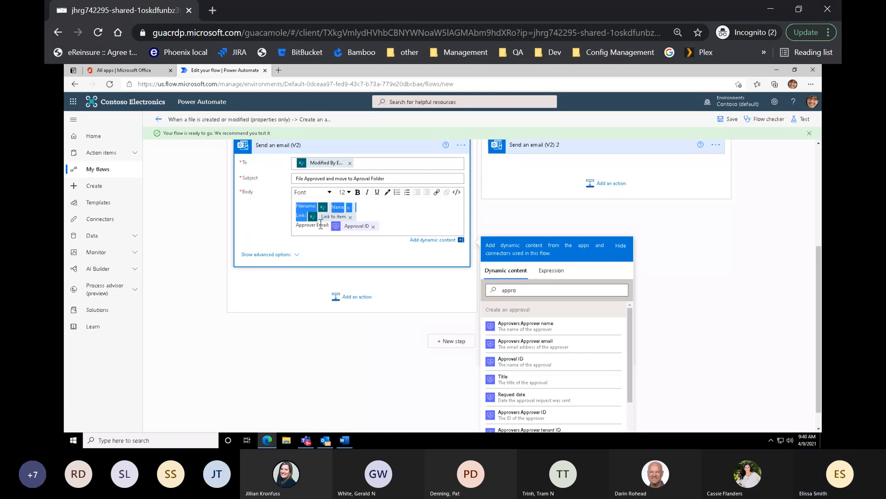
left_click(322, 223)
key("BackSpace")
type("l")
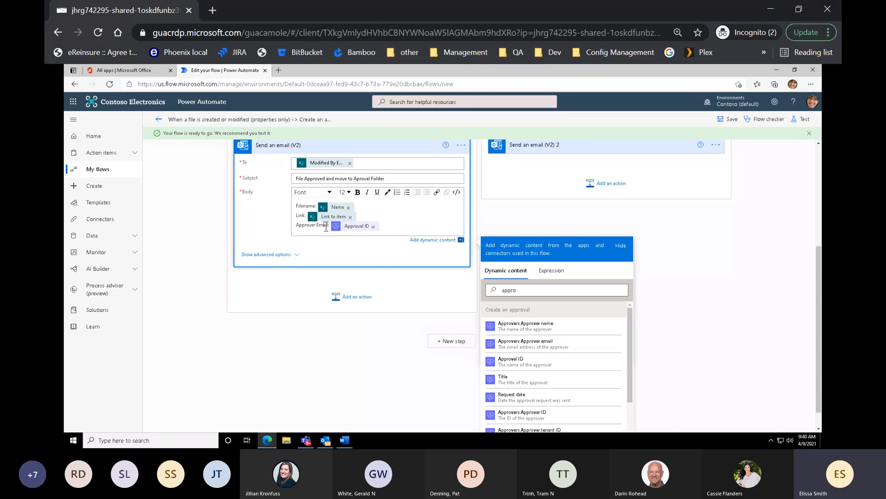
left_click_drag(330, 225, 320, 228)
left_click(319, 227)
double_click(319, 228)
type("ID:")
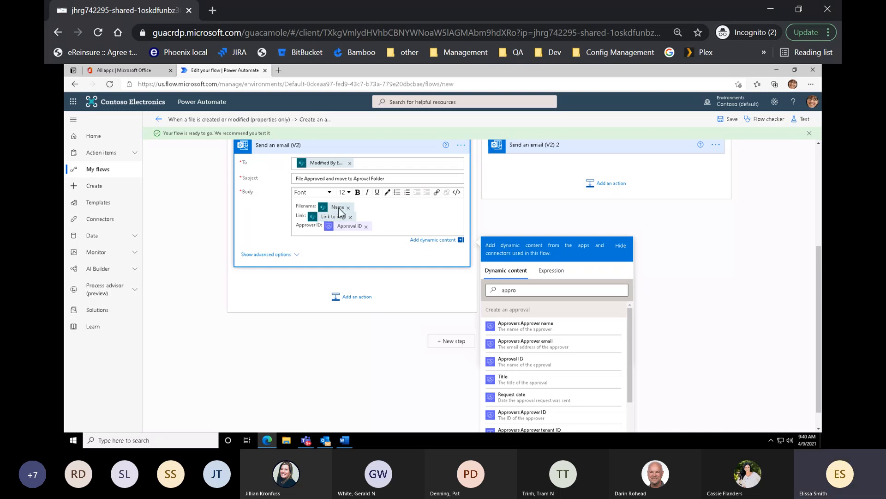
left_click(591, 185)
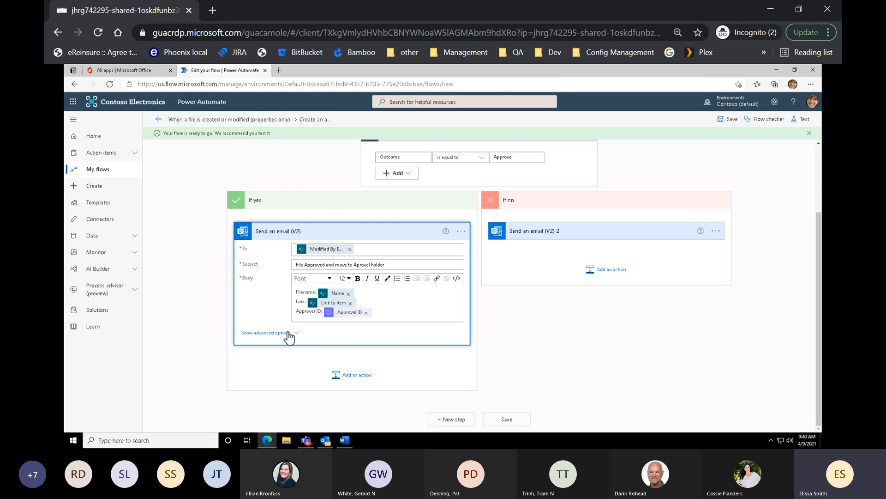
Step: In the If yes branch, search the operations for move and add the SharePoint action Move file below the email
left_click(355, 374)
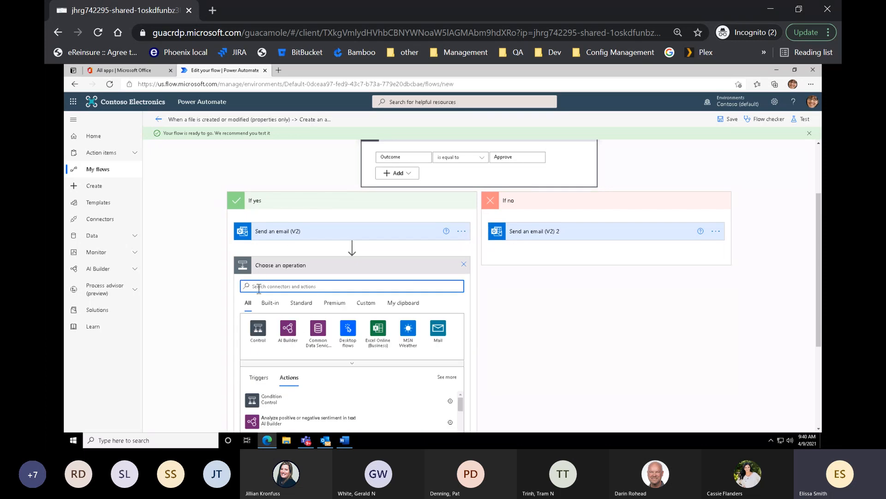
type("move")
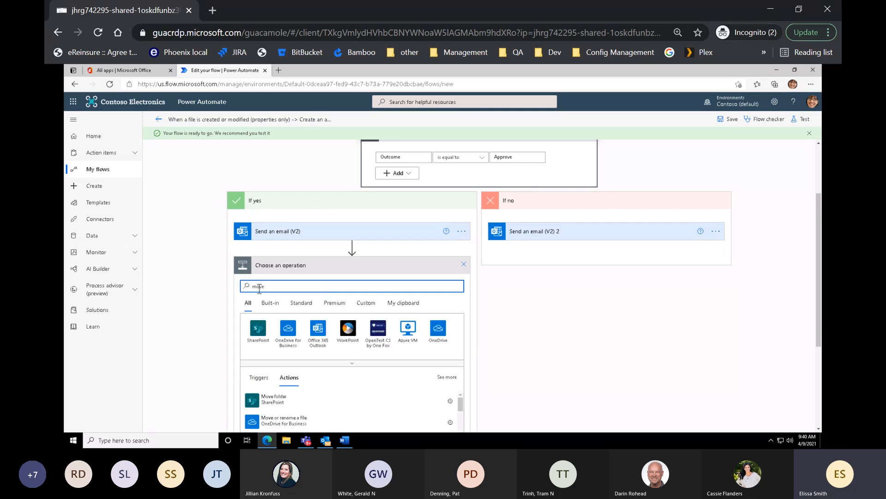
scroll(287, 334, "down", 3)
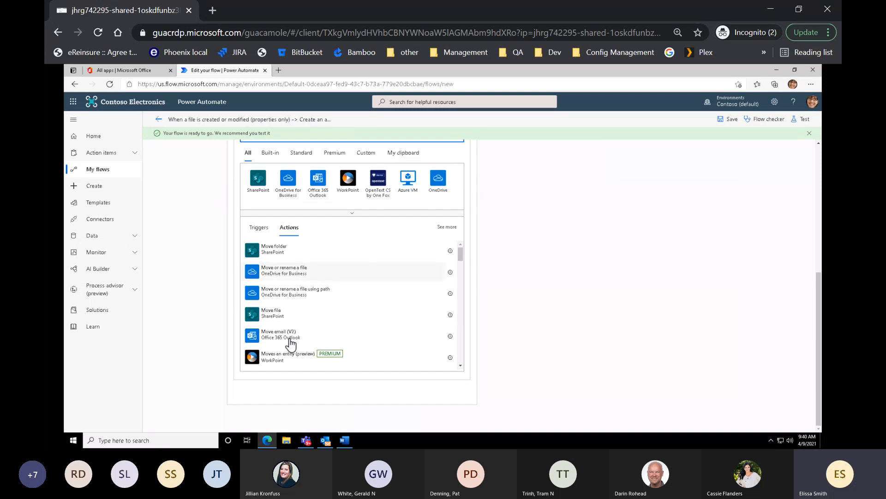
left_click(268, 317)
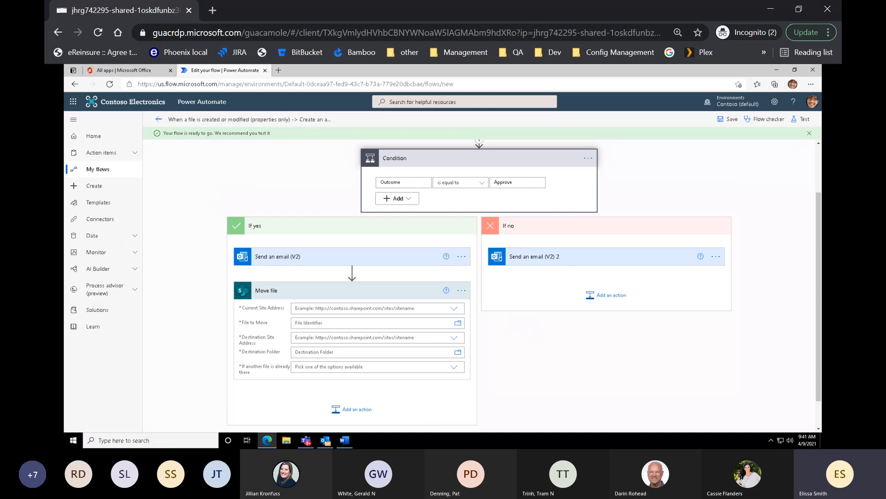
Step: Set Move file's current site address to Digital Initiative Public Relations and its file to move to a single Identifier dynamic value
left_click(454, 309)
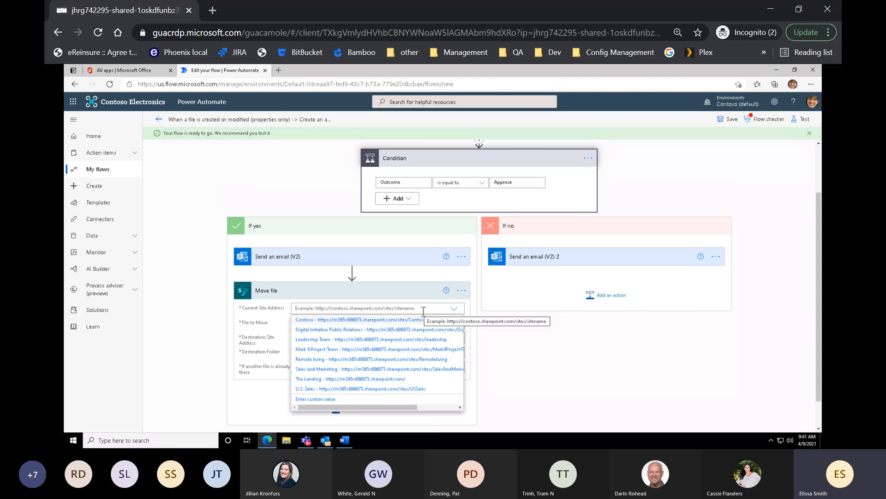
left_click(358, 330)
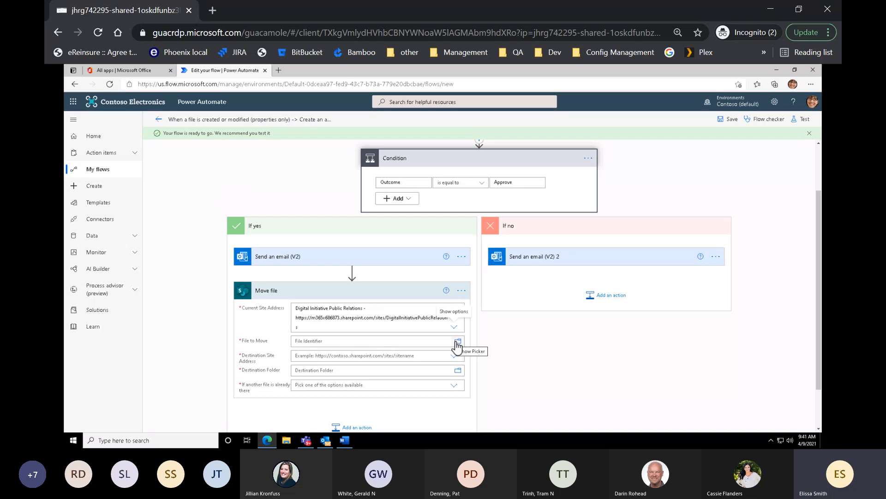
left_click(322, 341)
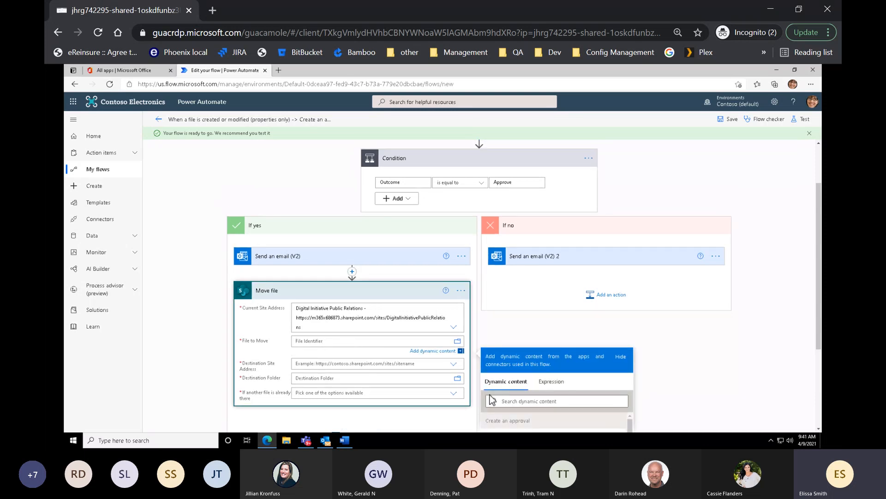
left_click(519, 400)
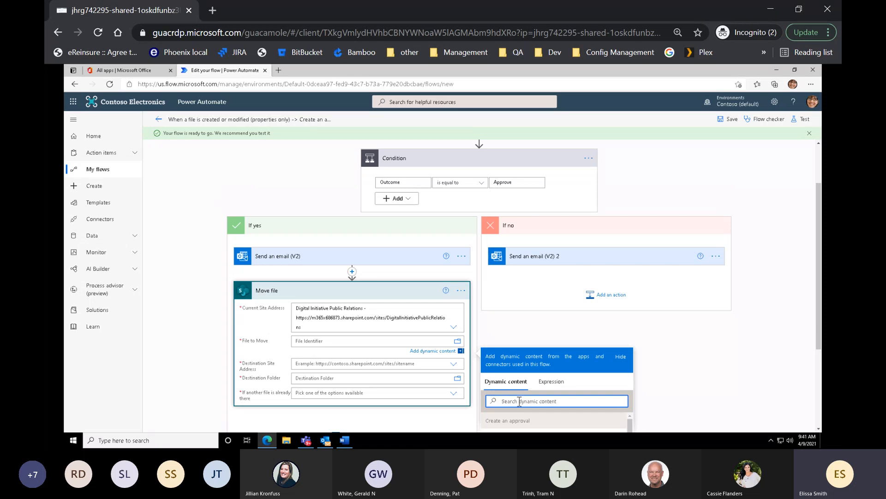
type("identifer")
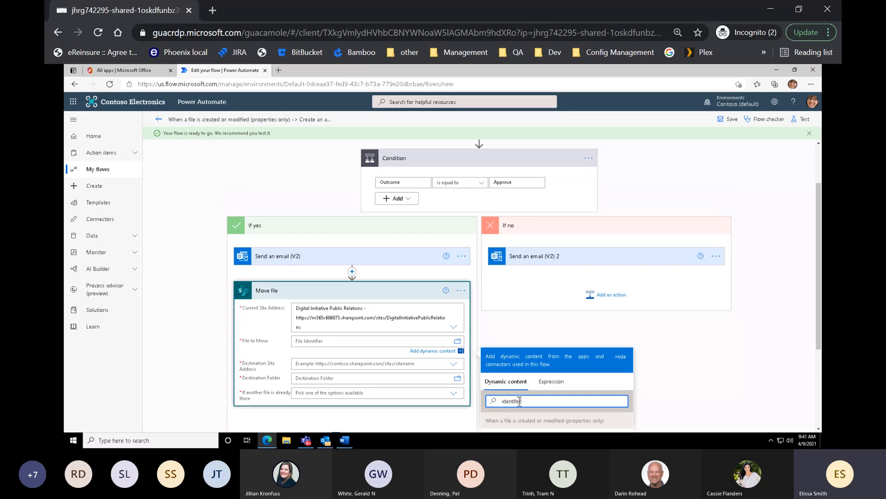
scroll(520, 402, "down", 1)
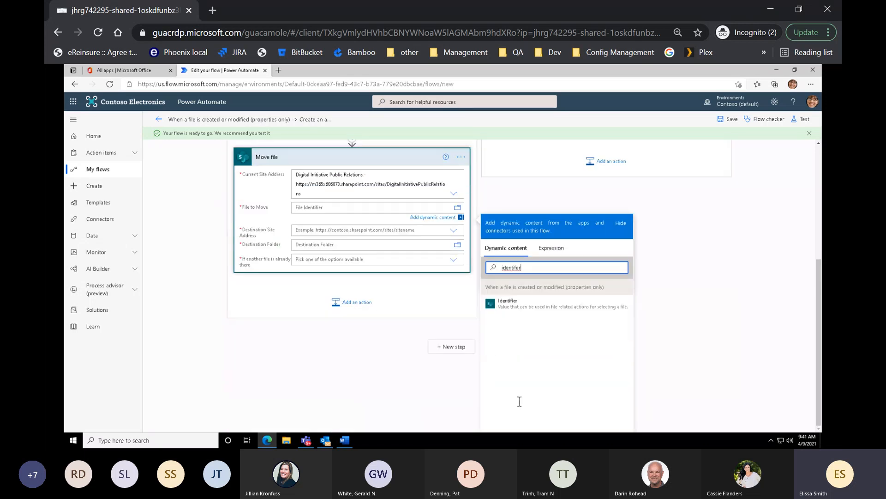
left_click(509, 305)
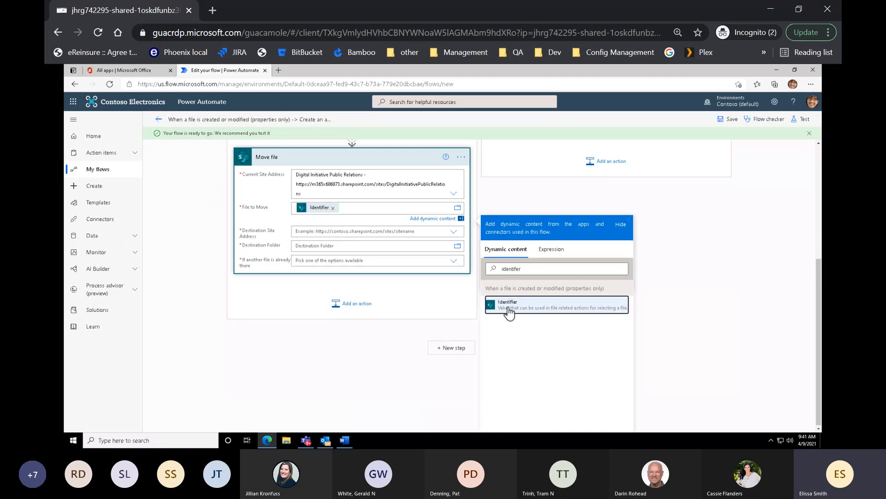
left_click(509, 310)
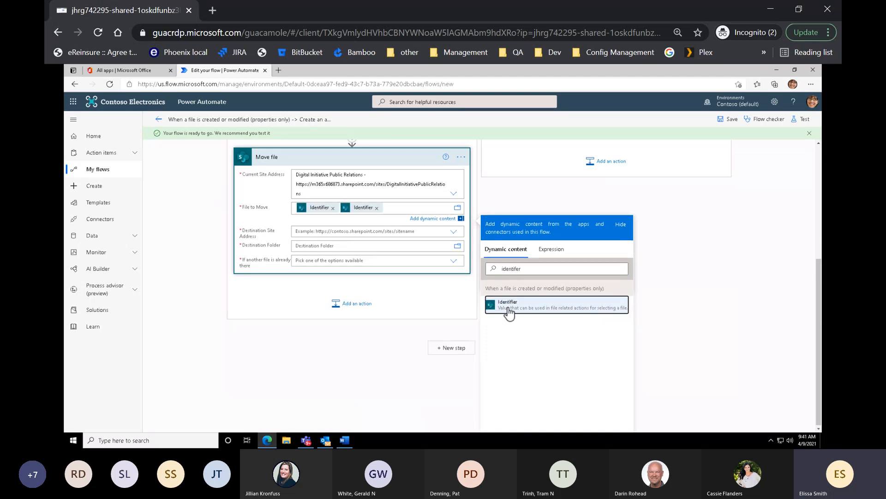
left_click(377, 208)
Step: Set Move file's destination site to Digital Initiative Public Relations and its destination folder to /Shared Documents/Approved
left_click(342, 234)
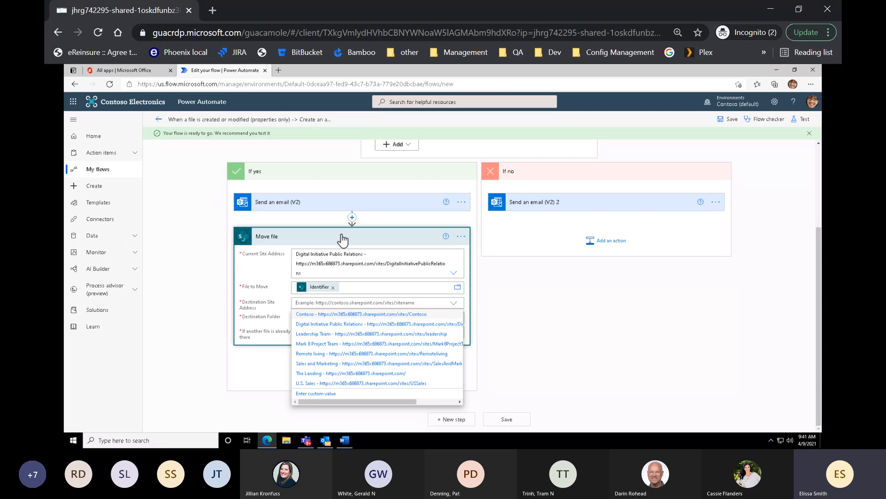
left_click(330, 324)
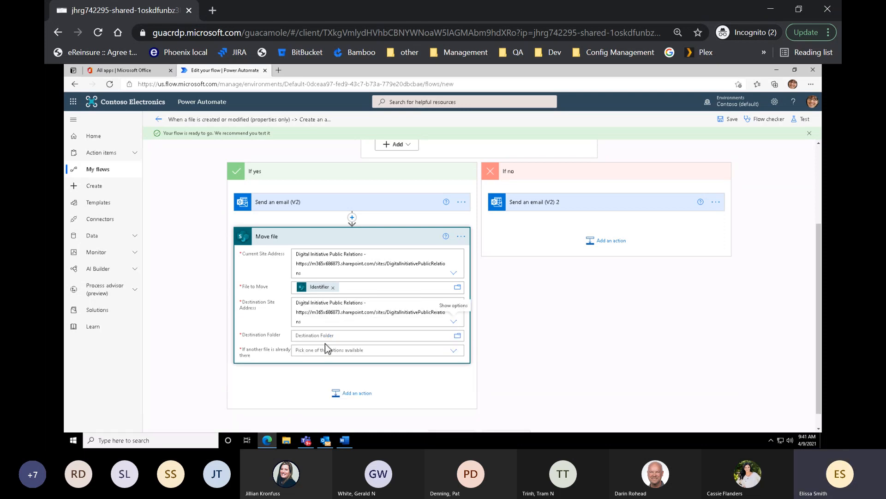
left_click(459, 337)
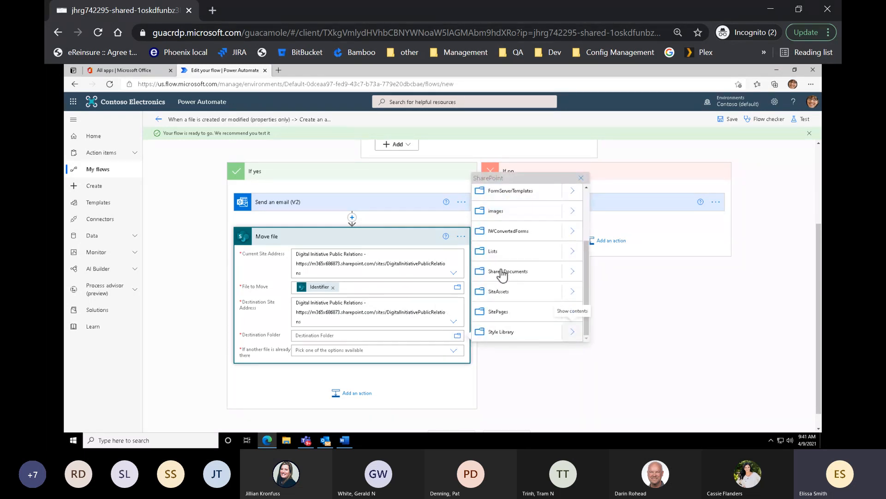
left_click(572, 273)
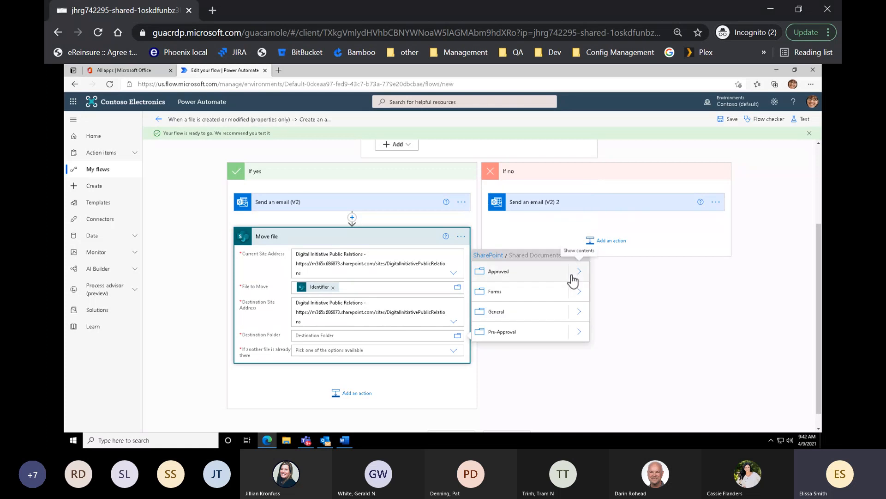
left_click(498, 271)
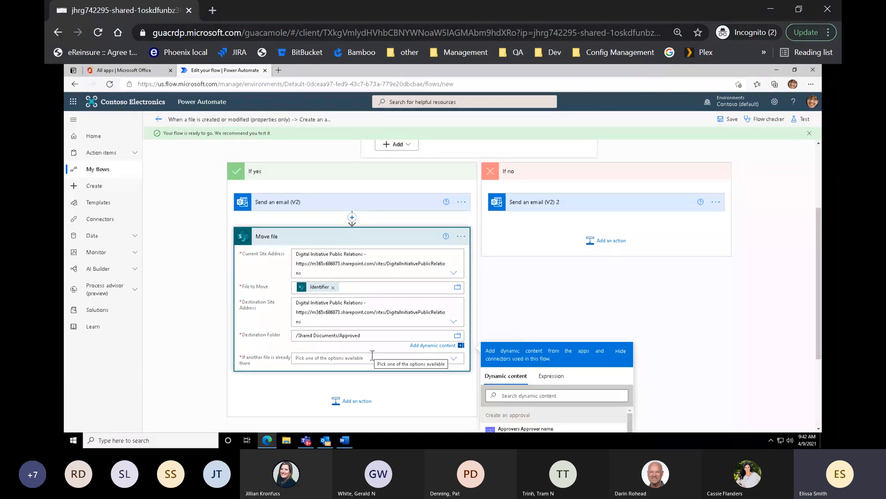
Step: Set the Move file action to Move with a new name if another file is already there
left_click(456, 362)
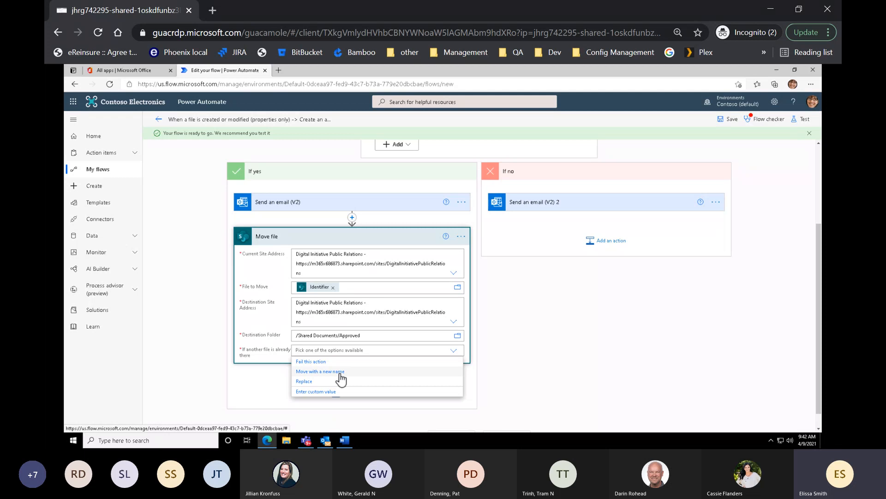
left_click(339, 373)
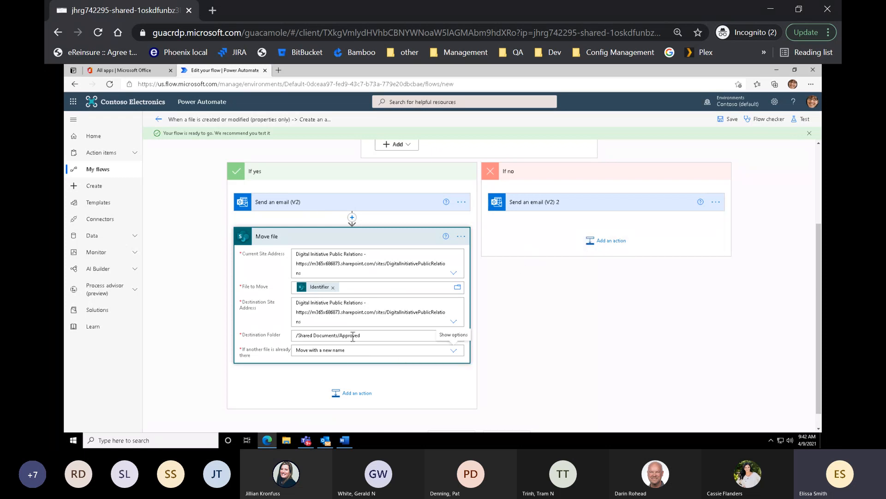
key("ctrl")
Step: Address the If no branch's email to Modified By Email and give it the subject File Rejected, Please Update
left_click(583, 206)
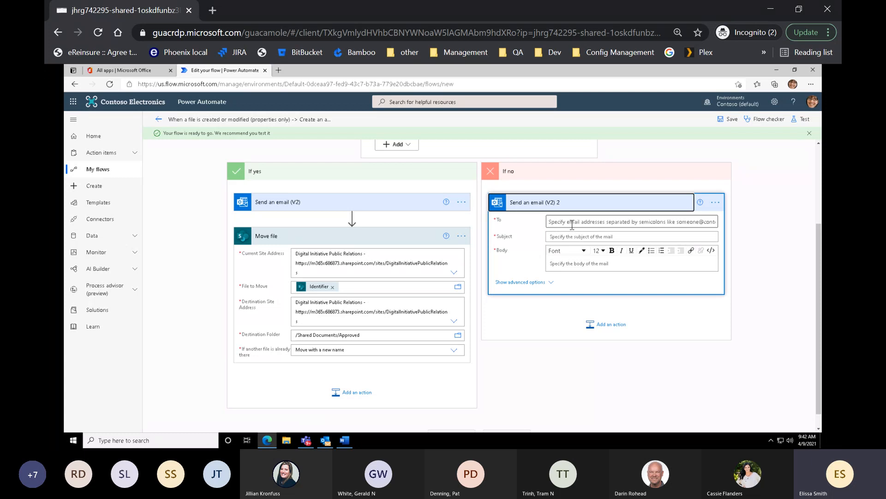
left_click(572, 225)
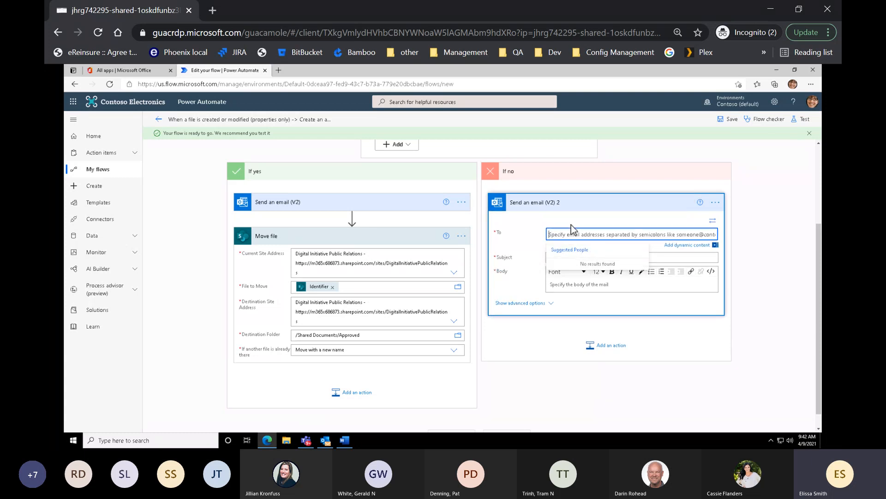
left_click(689, 246)
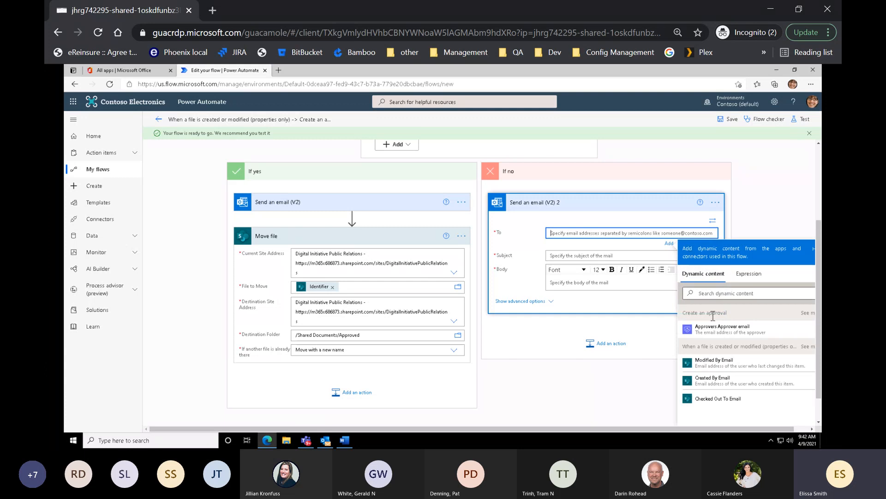
left_click(721, 364)
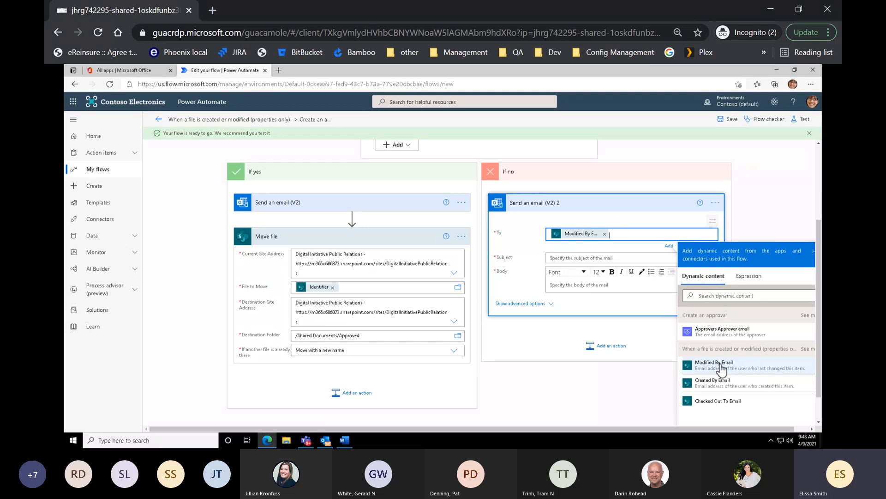
left_click(576, 258)
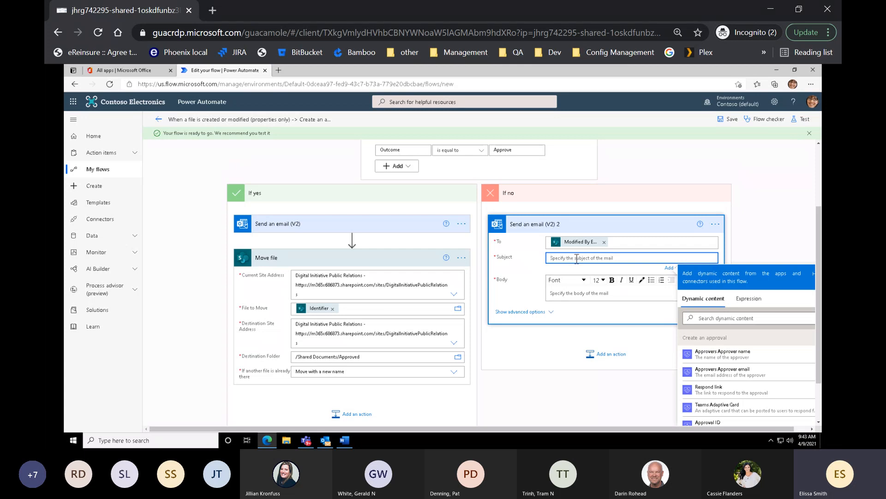
type("File Rejec")
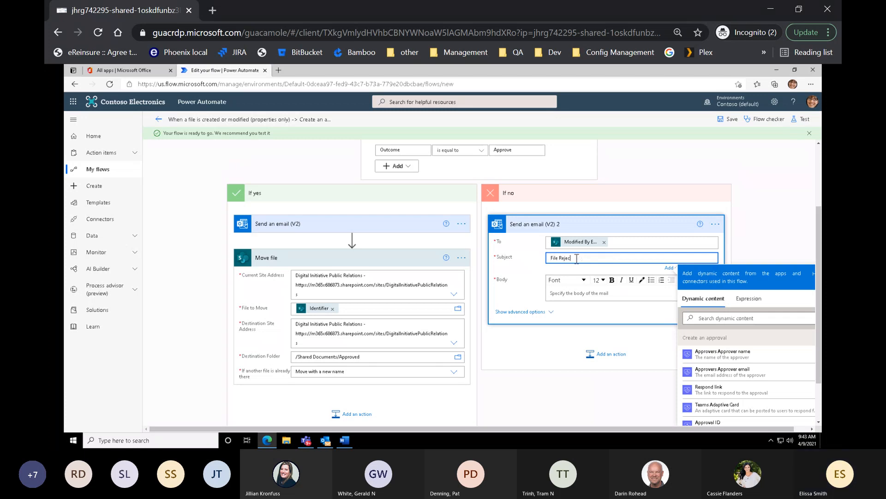
type("ted, Please Update")
Step: Write the If no email's body as Your file could not be approved. Please reupload with corrections
left_click(552, 295)
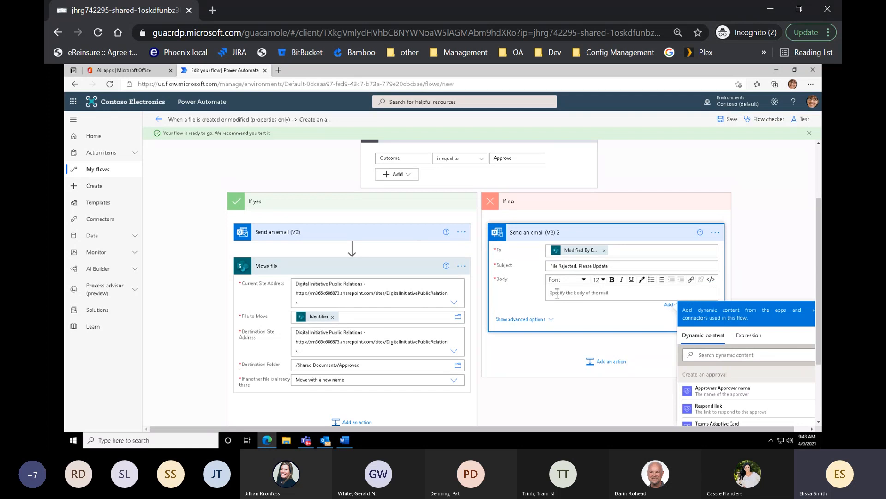
type("Your file")
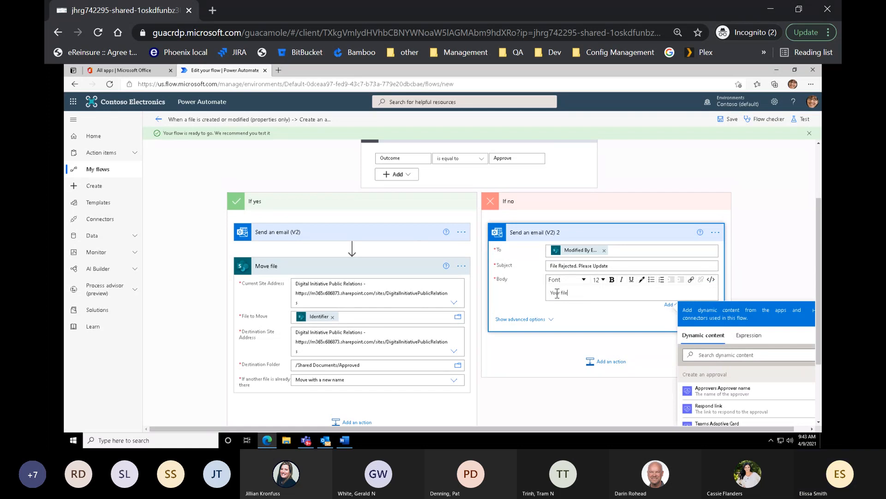
type(" could not be ")
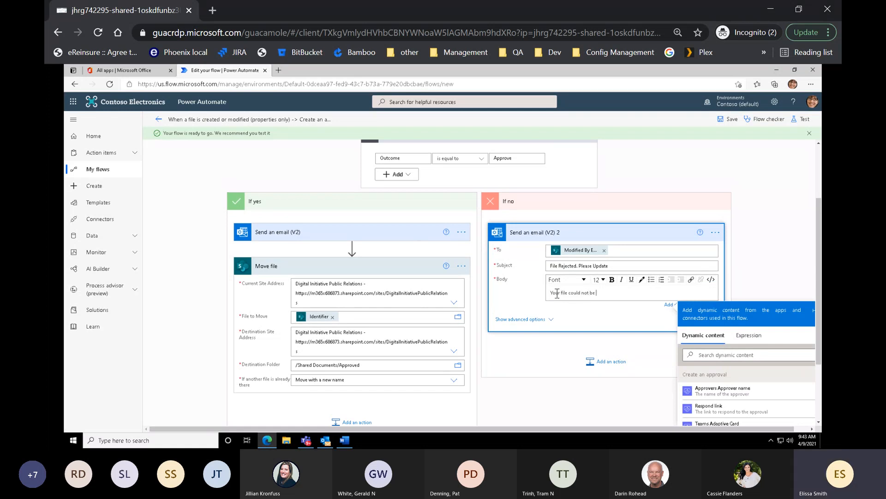
type("approved. Please re")
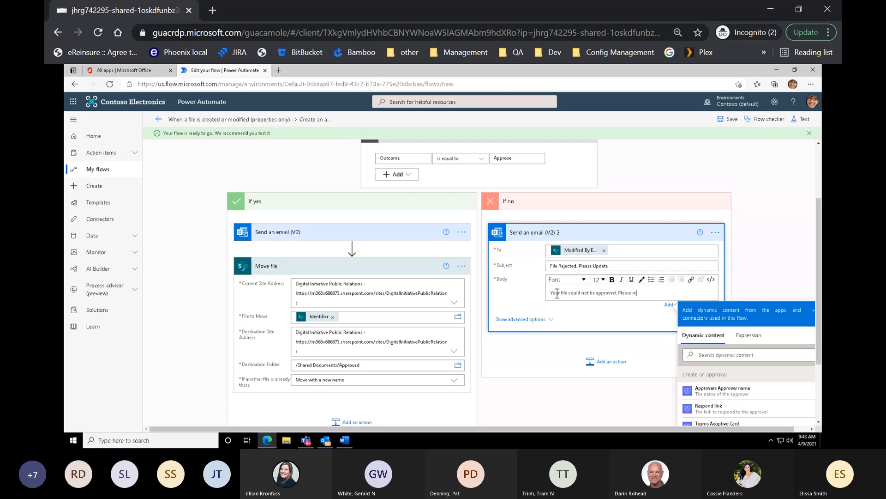
type("upload with corrections.")
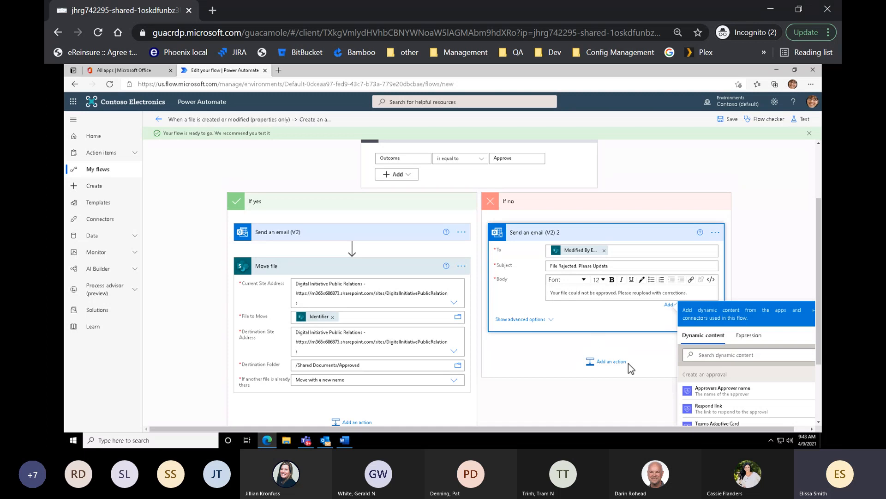
Step: Search the dynamic content for comments and insert Comments associated with the content approval of this list item below the body text
left_click(715, 352)
type("comments")
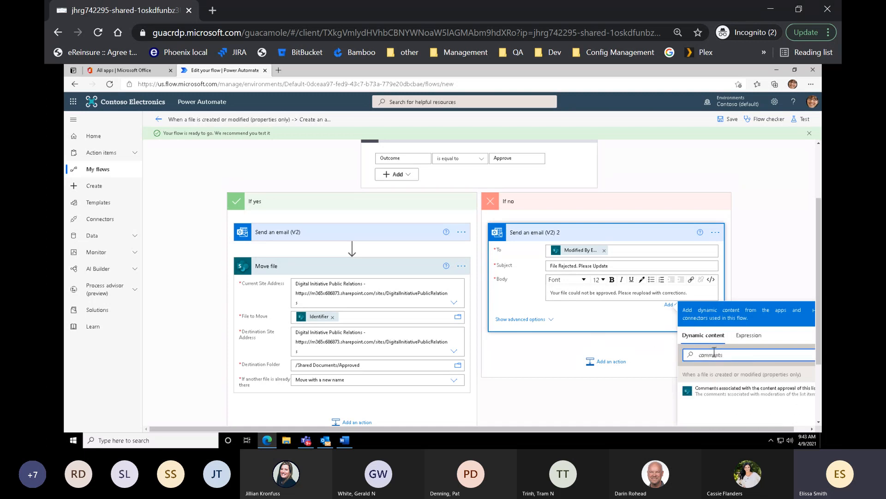
left_click(741, 390)
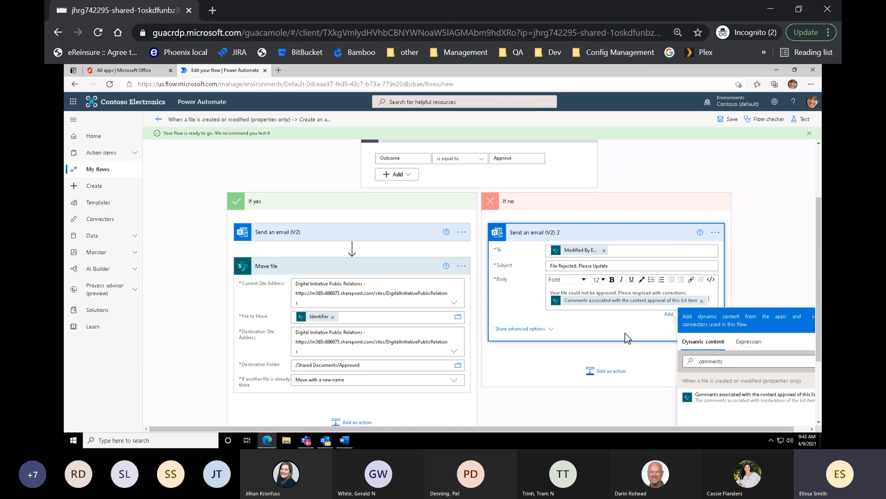
left_click(558, 371)
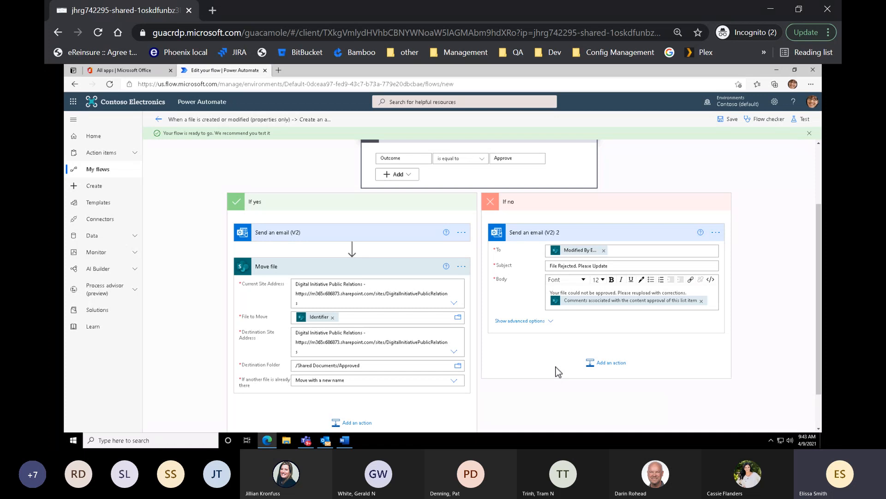
Step: Save the flow and return to its details page
scroll(558, 370, "up", 2)
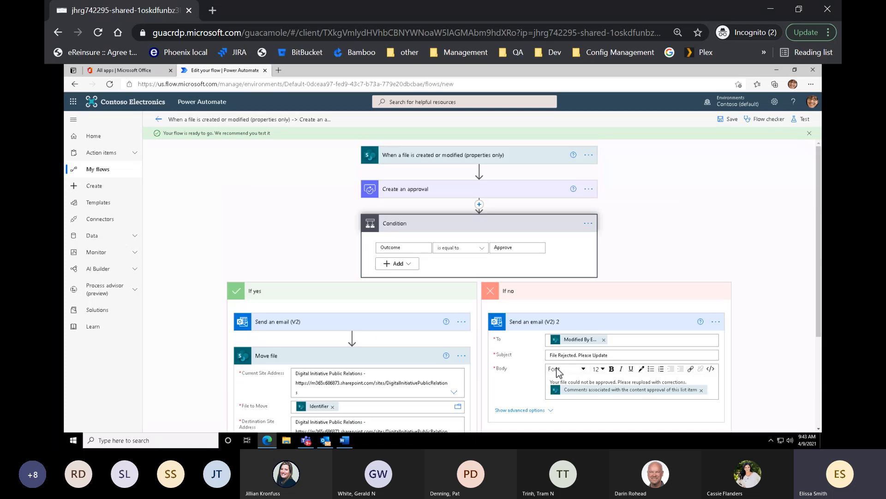
left_click(725, 119)
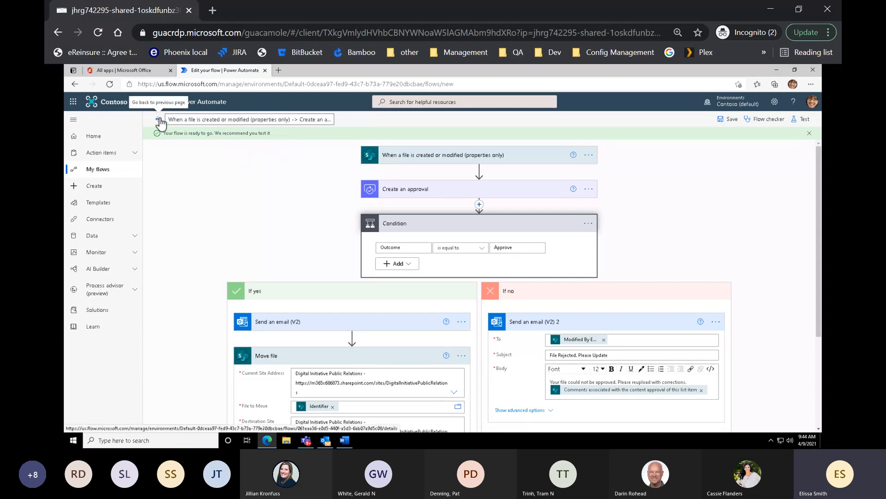
left_click(729, 120)
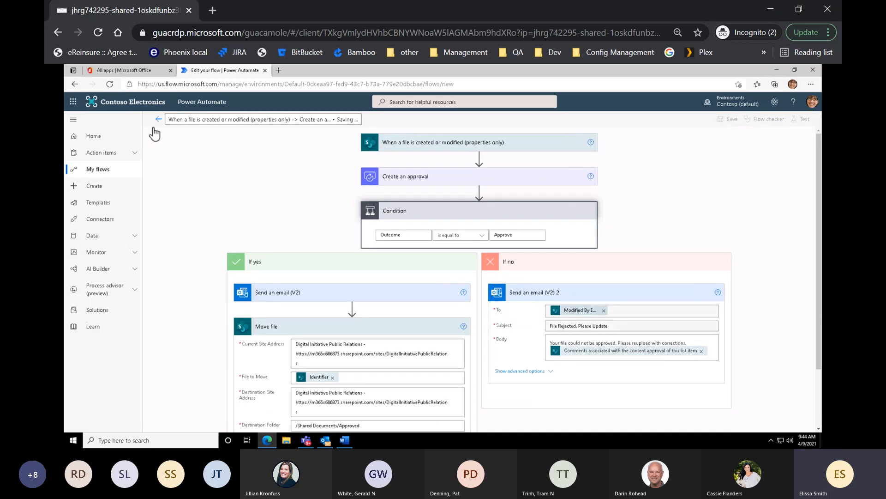
left_click(158, 119)
Step: Rename the flow as Digital Initiative Approval in its details and save the change
left_click(487, 150)
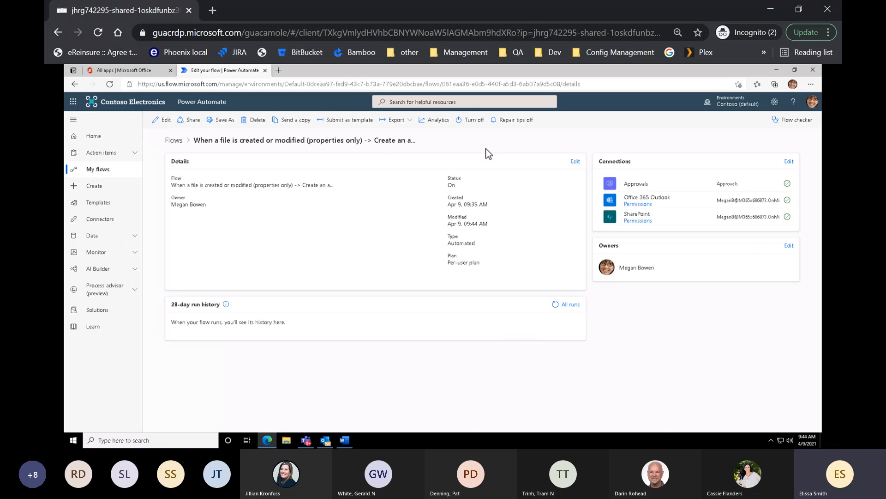
left_click(576, 162)
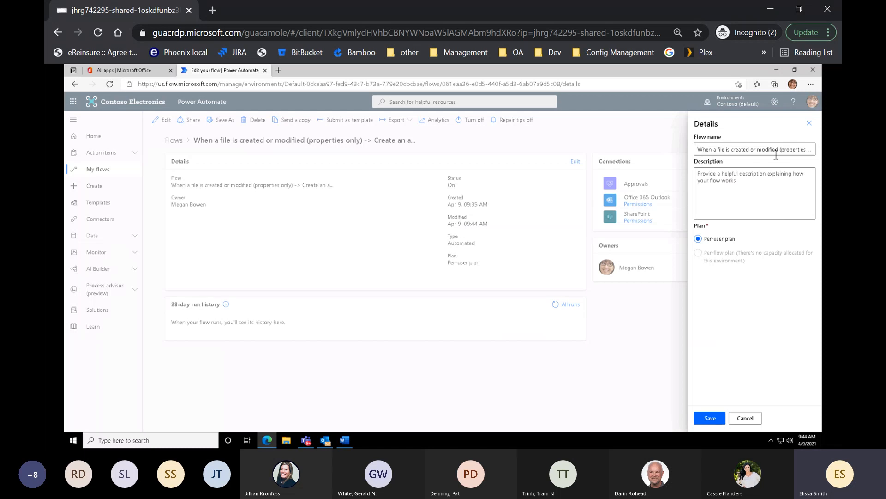
left_click(801, 149)
left_click_drag(701, 148, 817, 148)
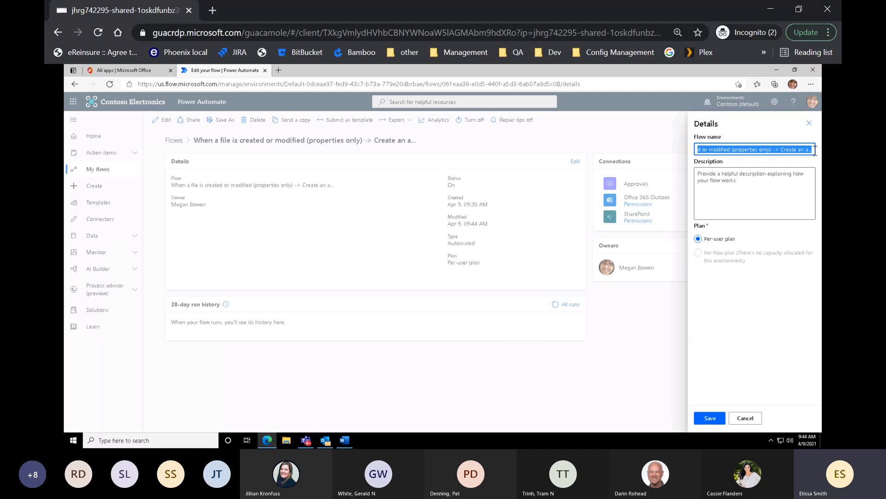
key("BackSpace")
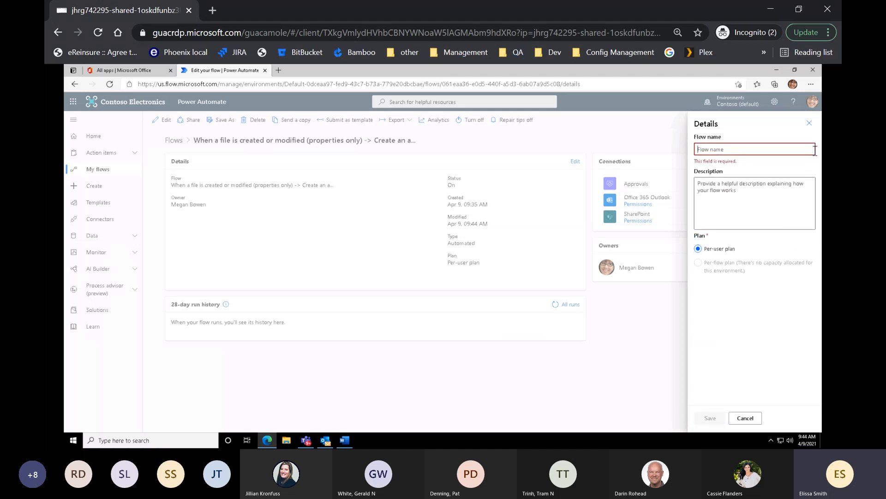
type("Digiutal I")
key("BackSpace")
key("BackSpace")
key("BackSpace")
key("BackSpace")
key("BackSpace")
key("BackSpace")
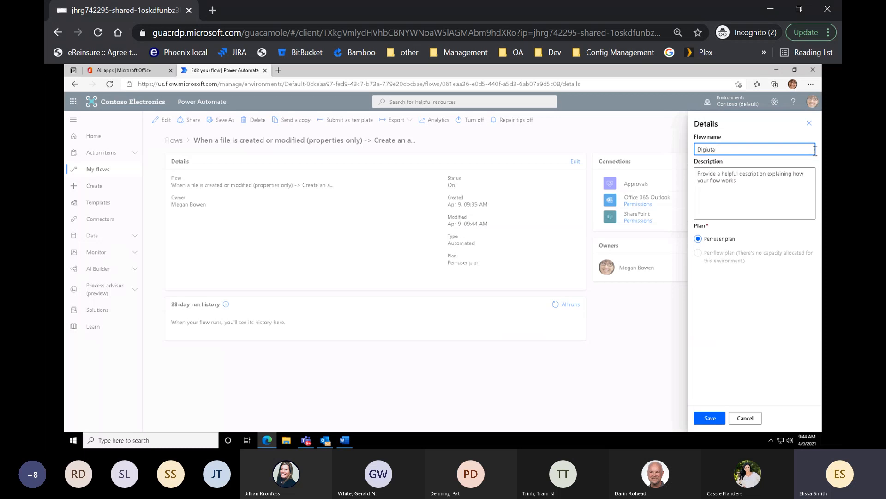
type("tal Inti")
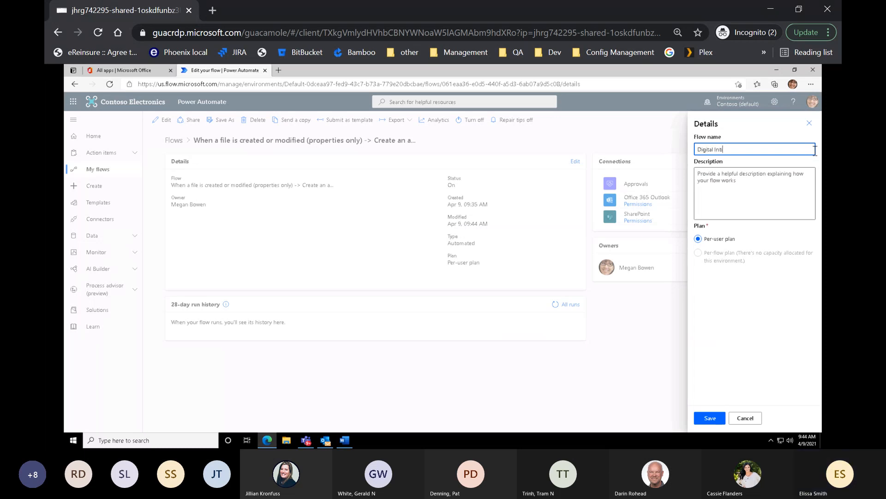
type("ative Appor")
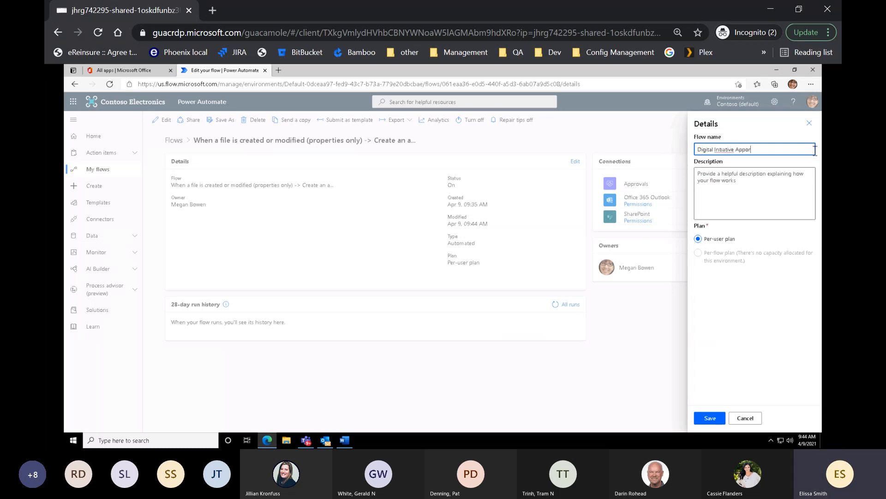
type("val")
right_click(729, 150)
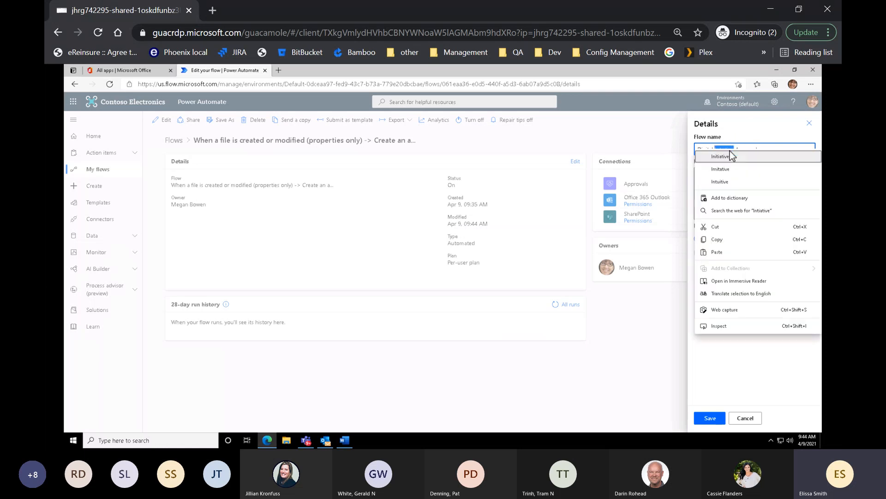
left_click(730, 155)
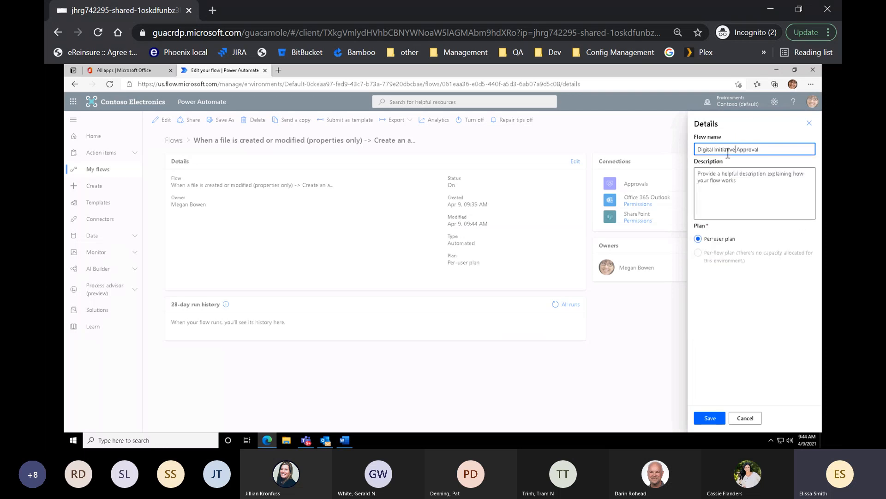
left_click(719, 244)
left_click(702, 419)
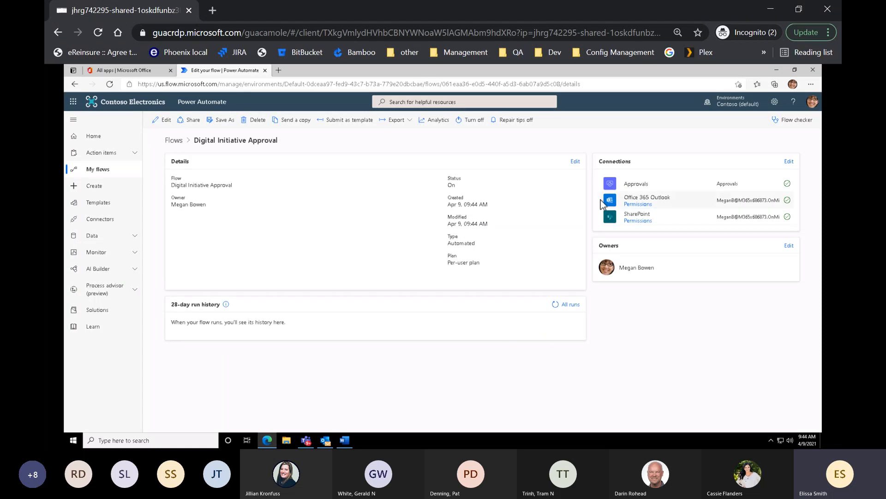
Step: Open the Digital Initiative Approval flow for editing from the list of flows and review its errors and warnings with Flow checker
left_click(95, 169)
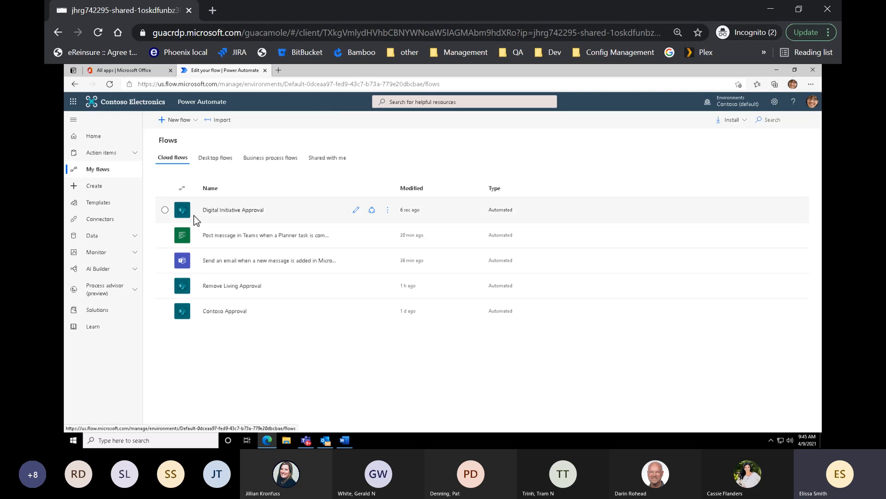
left_click(388, 209)
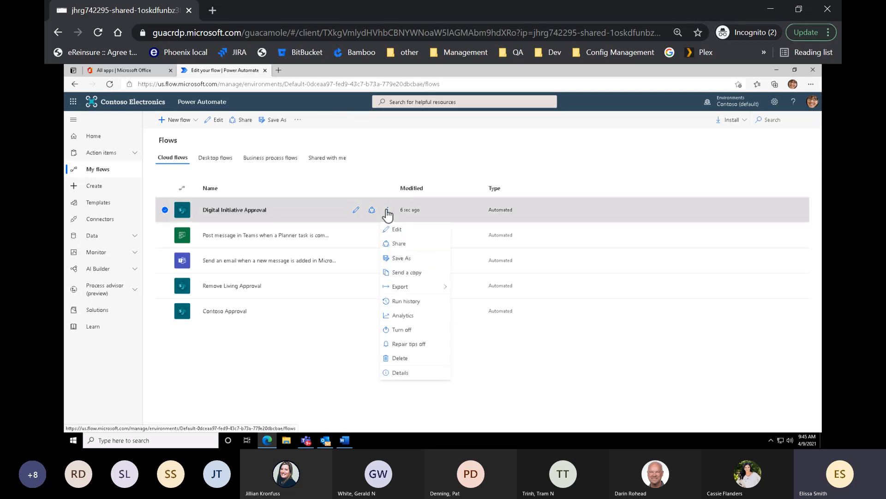
left_click(416, 230)
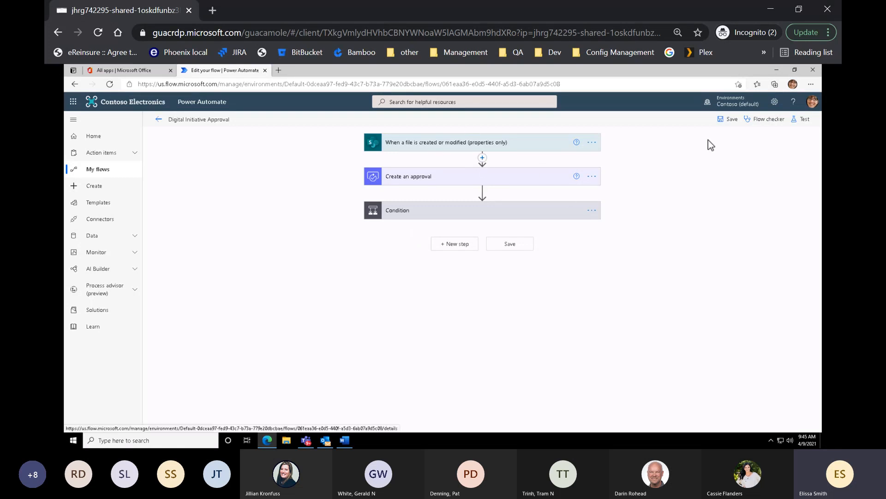
left_click(758, 120)
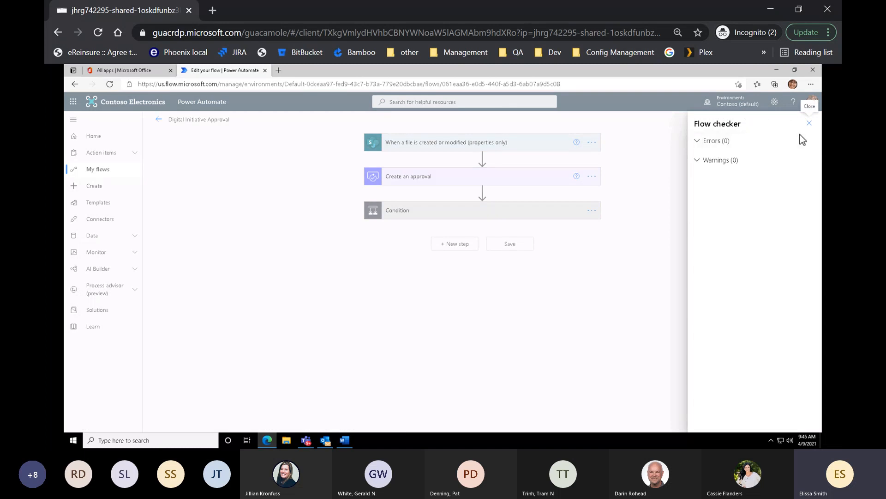
left_click(808, 124)
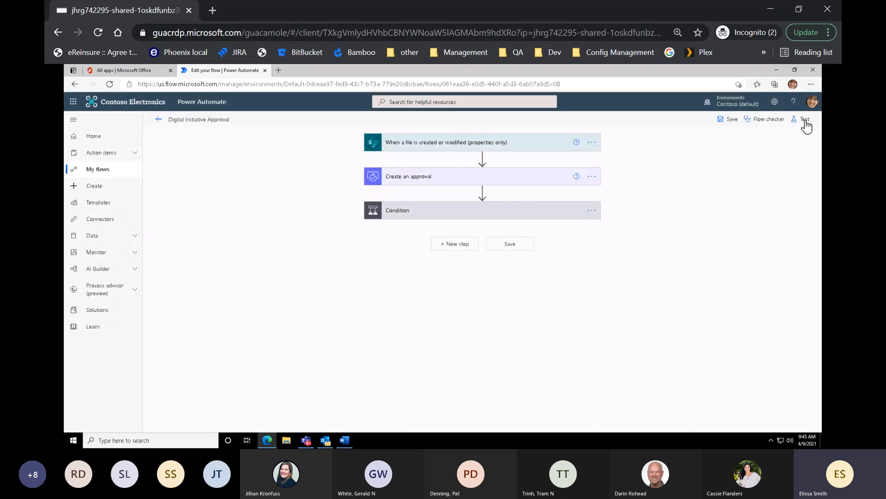
Step: Save the flow and start a test with the Manually option
left_click(806, 121)
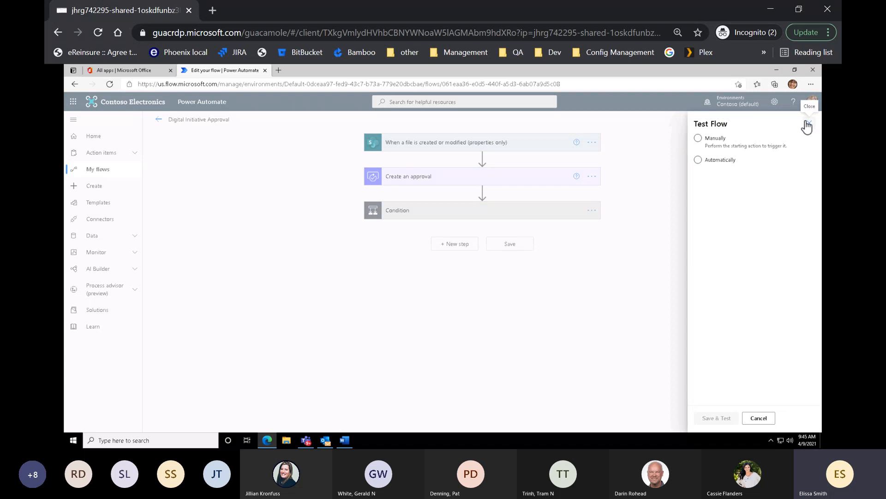
left_click(697, 139)
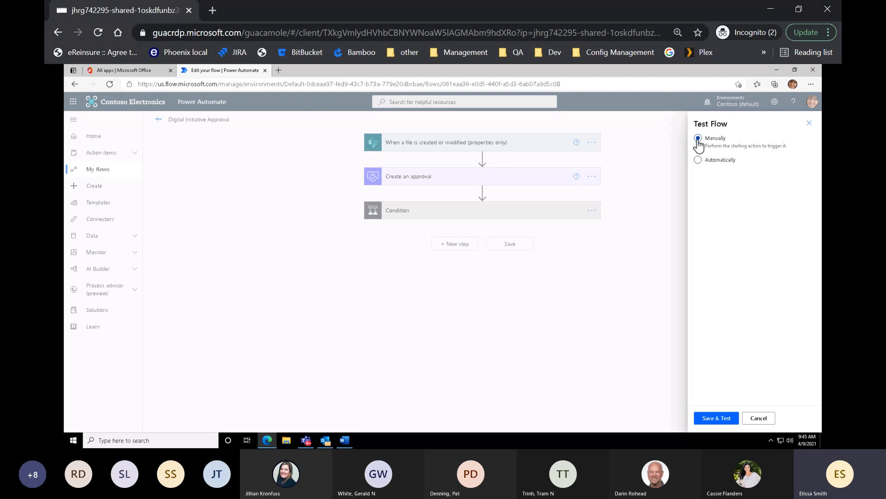
left_click(711, 421)
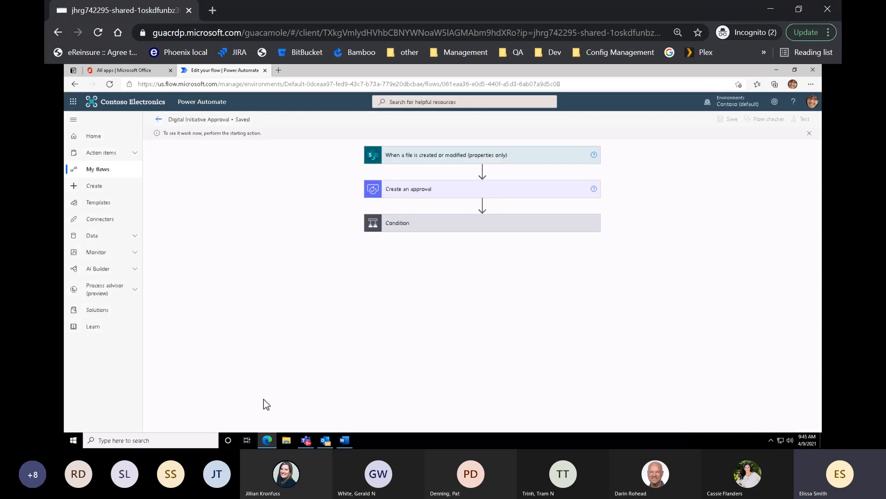
Step: Switch to Teams and upload 10-At the end of the day at homeCTG to the Pre-Approval channel's files in Digital Initiative Public Relations
left_click(305, 441)
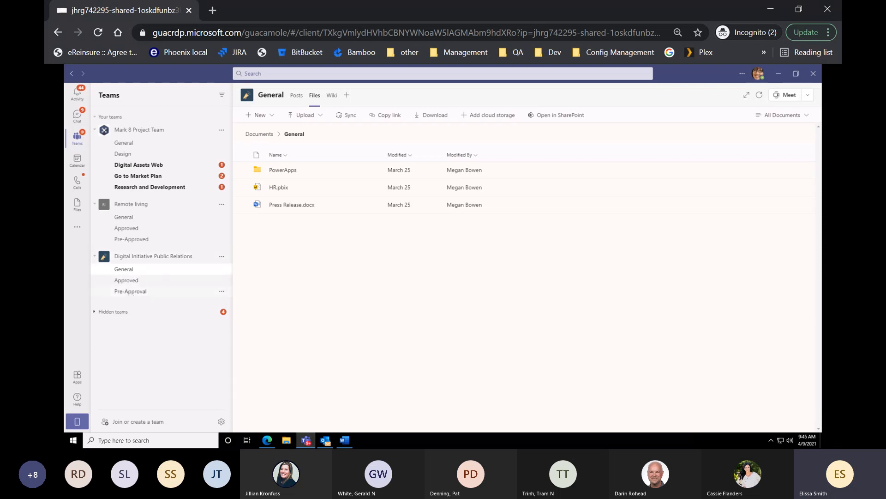
left_click(130, 292)
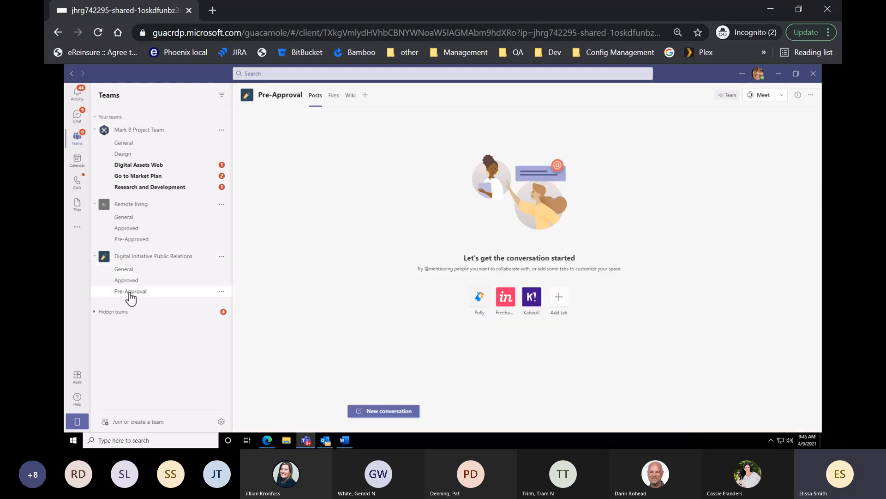
left_click(334, 97)
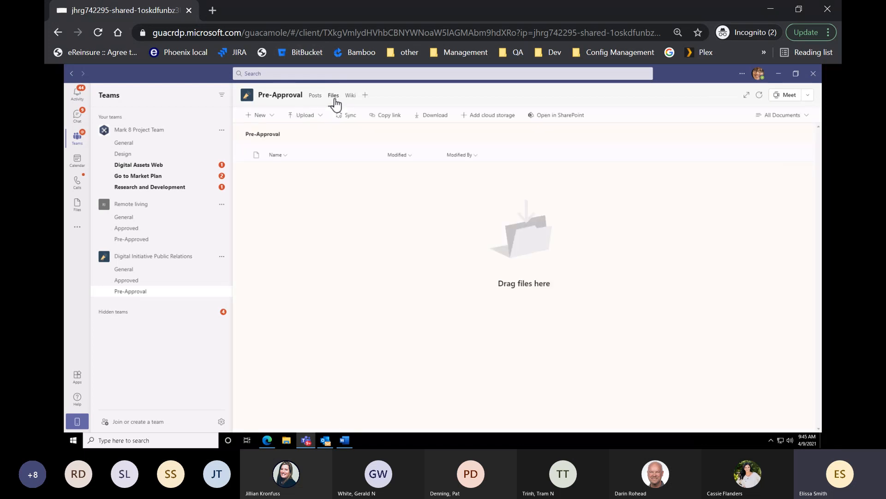
left_click(309, 117)
left_click(313, 132)
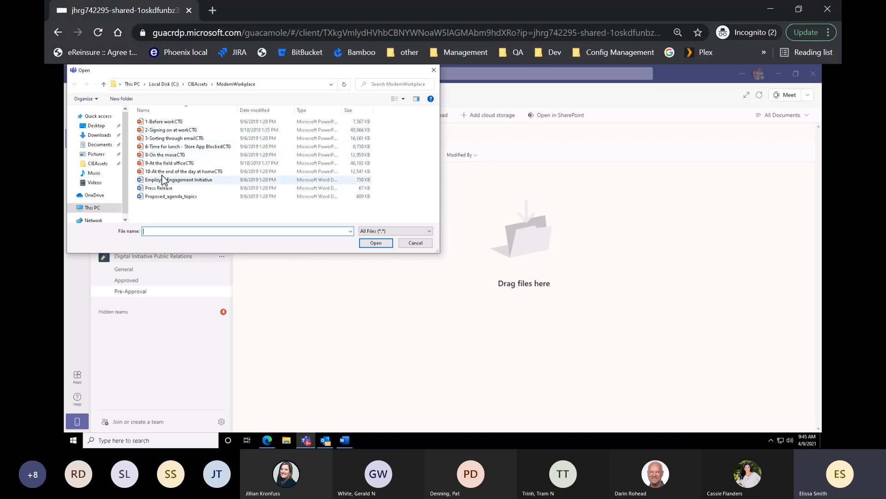
left_click(162, 174)
left_click(385, 245)
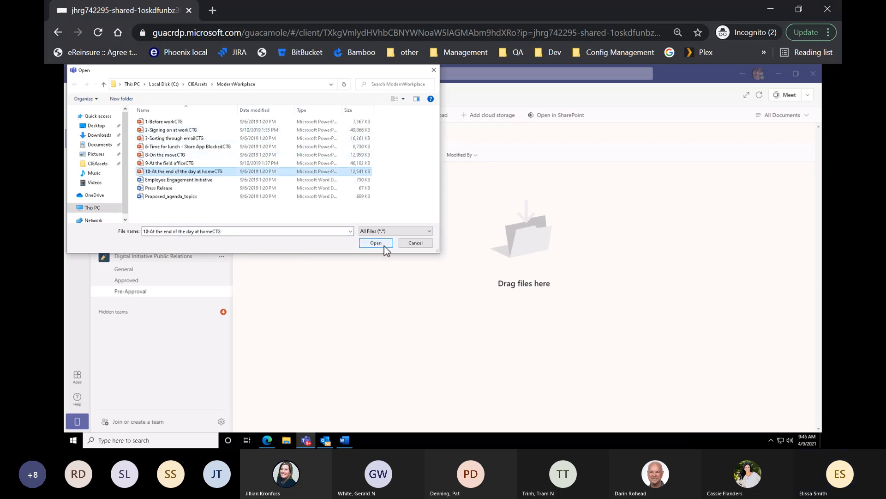
left_click(384, 244)
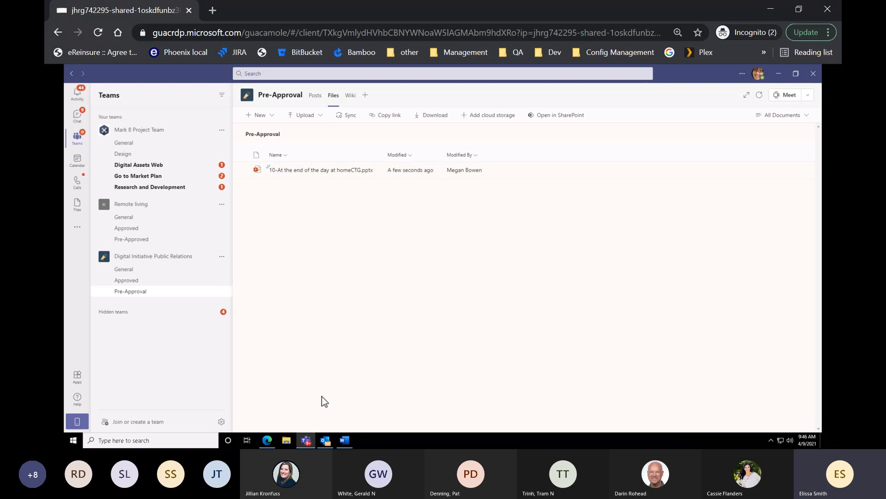
Step: Switch back to Power Automate in the browser, go to its home page and look through the account and settings options
left_click(270, 438)
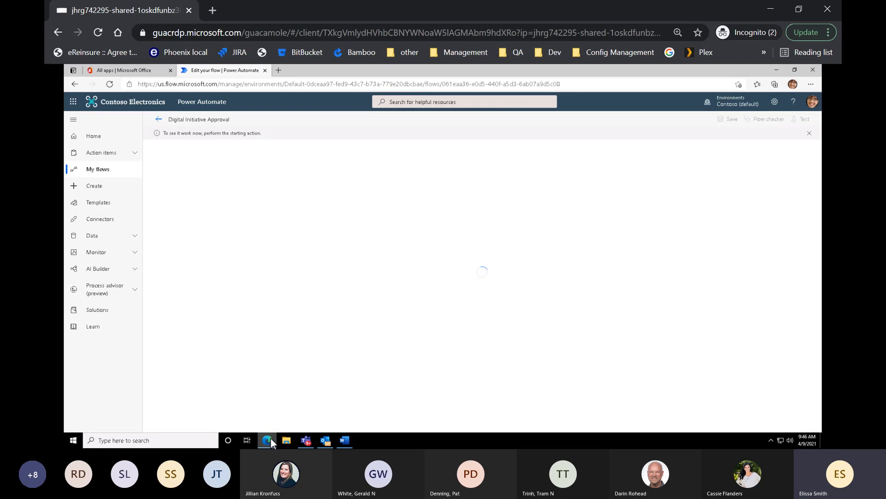
left_click(86, 139)
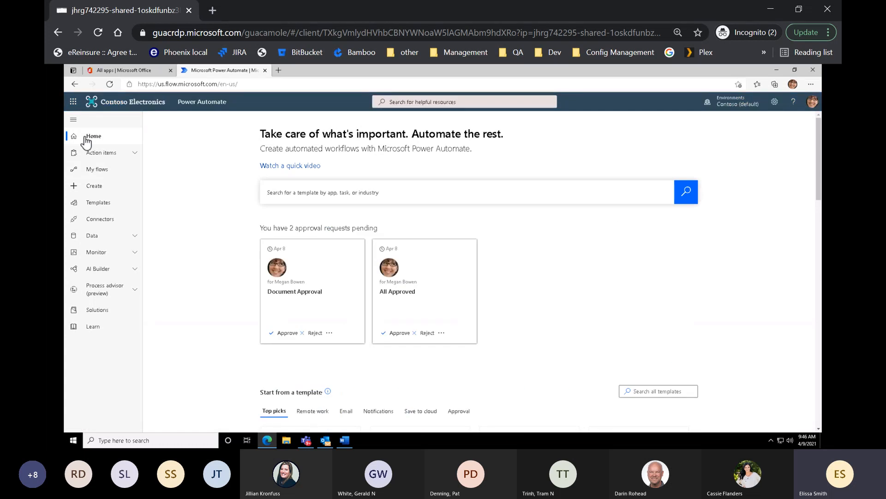
left_click(812, 107)
left_click(812, 107)
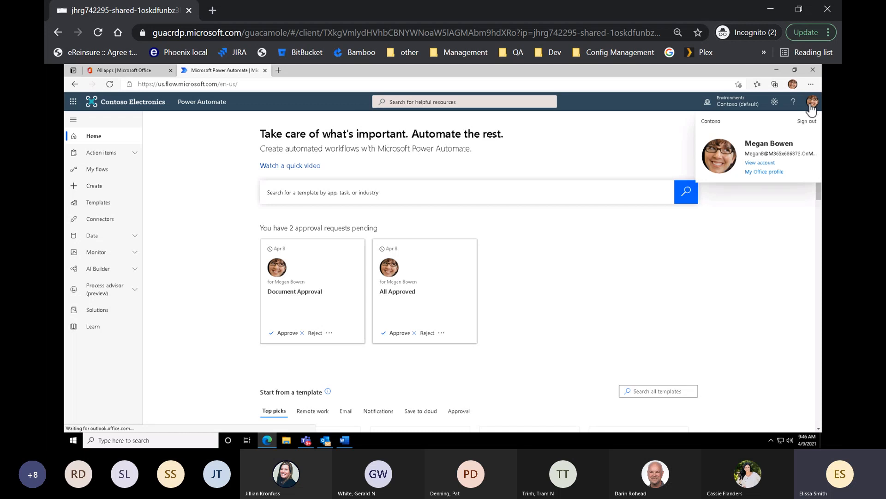
left_click(774, 103)
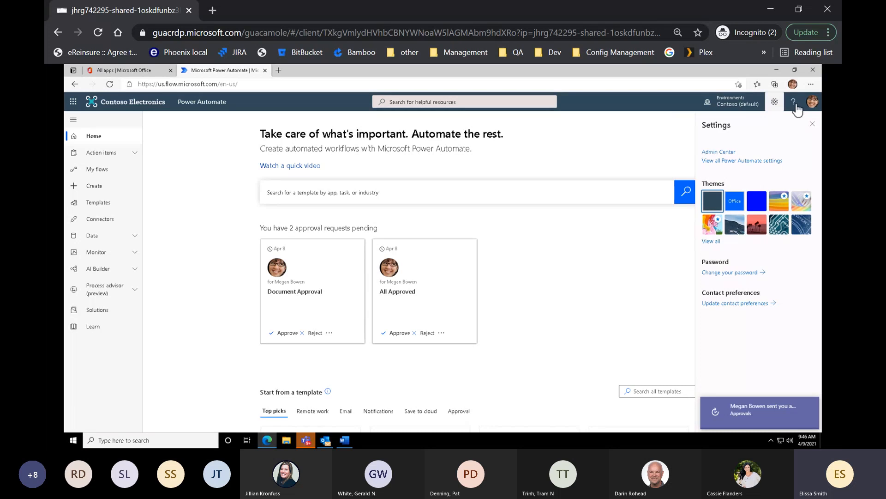
Step: Download the Power Automate Desktop installer from the help links and dismiss the Outlook notifications
left_click(794, 102)
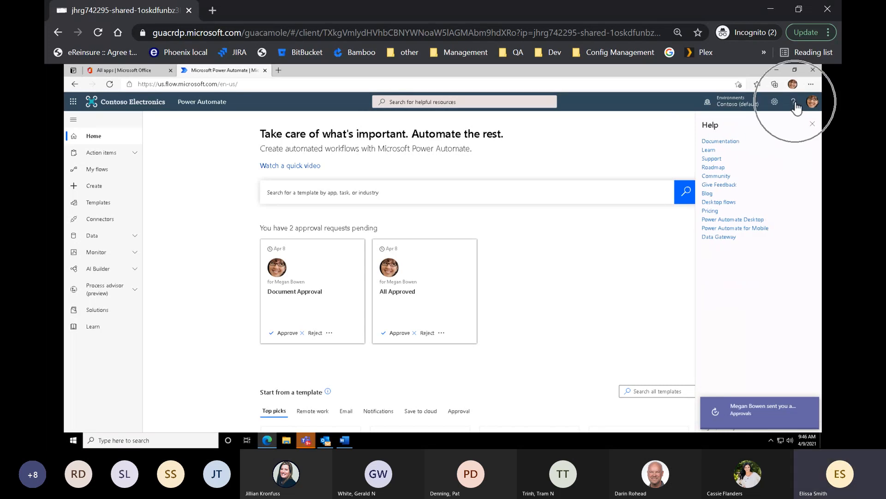
left_click(734, 222)
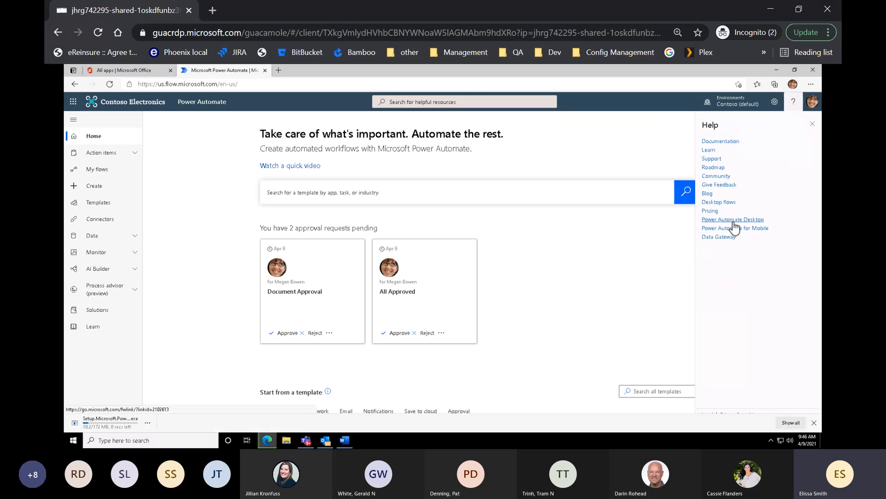
left_click(109, 422)
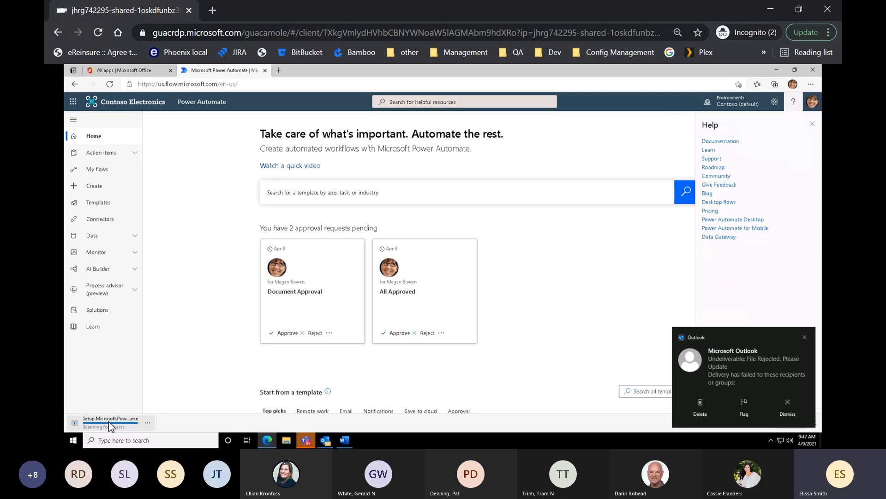
left_click(803, 337)
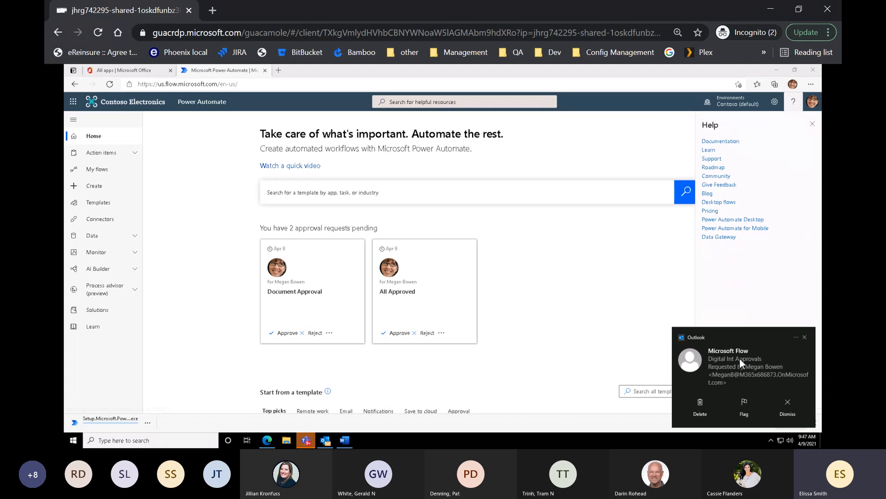
left_click(805, 337)
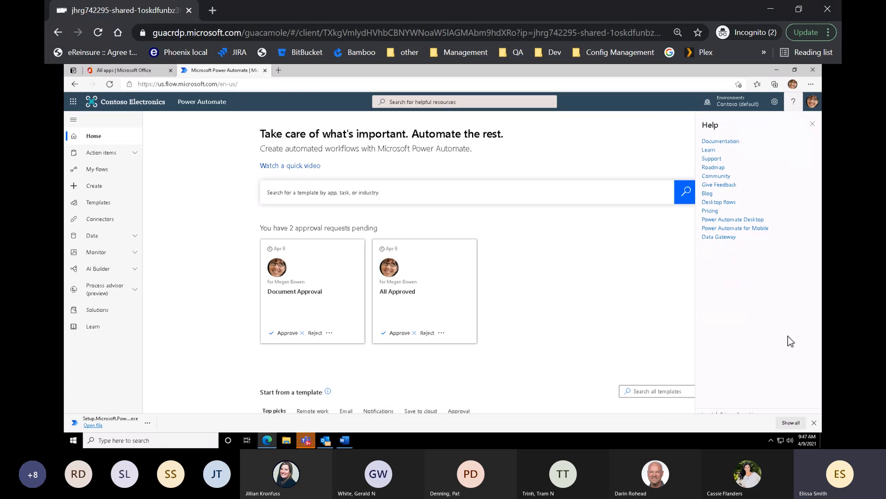
Step: Launch the downloaded Power Automate Desktop installer to view its Install package page, and close the setup without installing
left_click(92, 424)
left_click(93, 425)
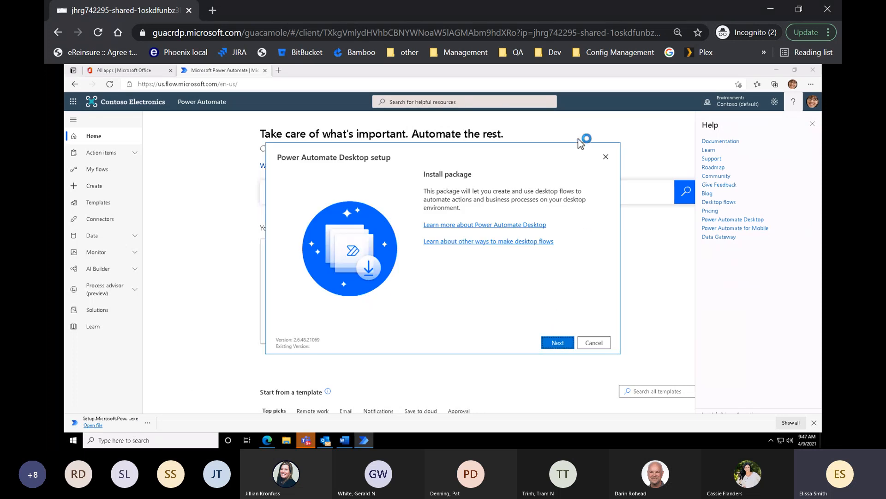
left_click(606, 157)
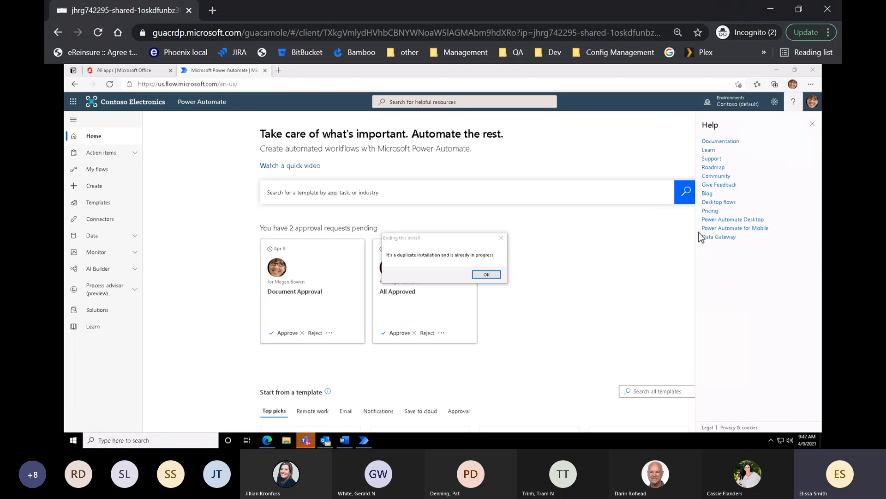
Step: Switch to Power Automate Desktop and create a new flow named Launch Excel and File
key("alt+Tab")
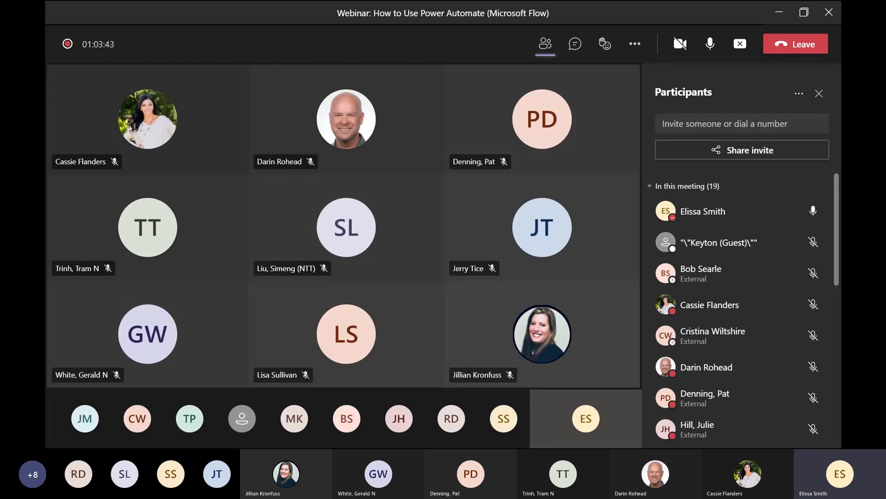
key("alt+Tab")
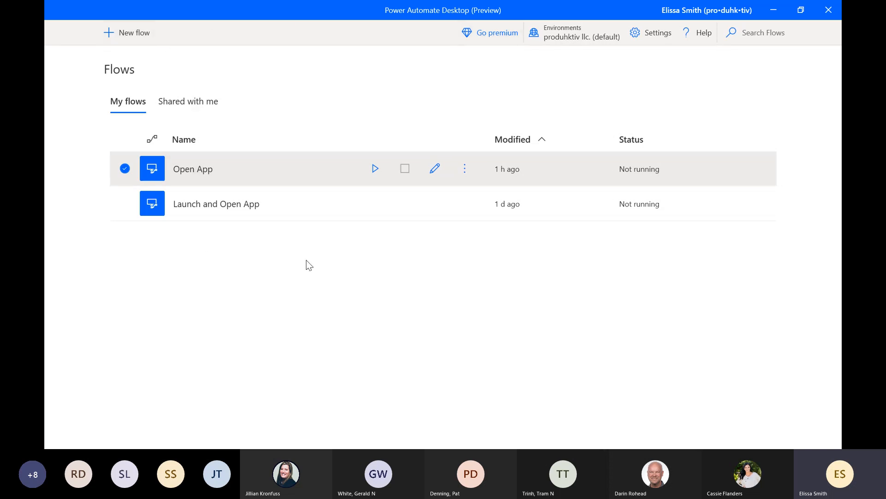
left_click(137, 38)
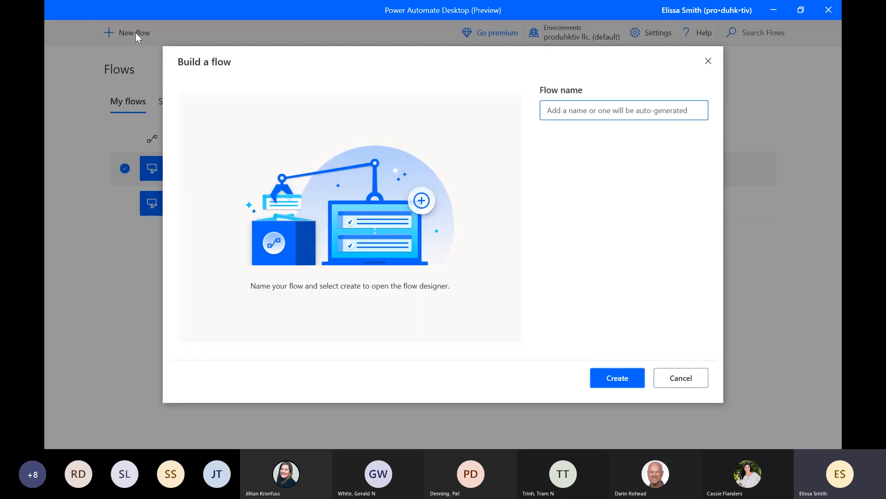
type("Launch Exc")
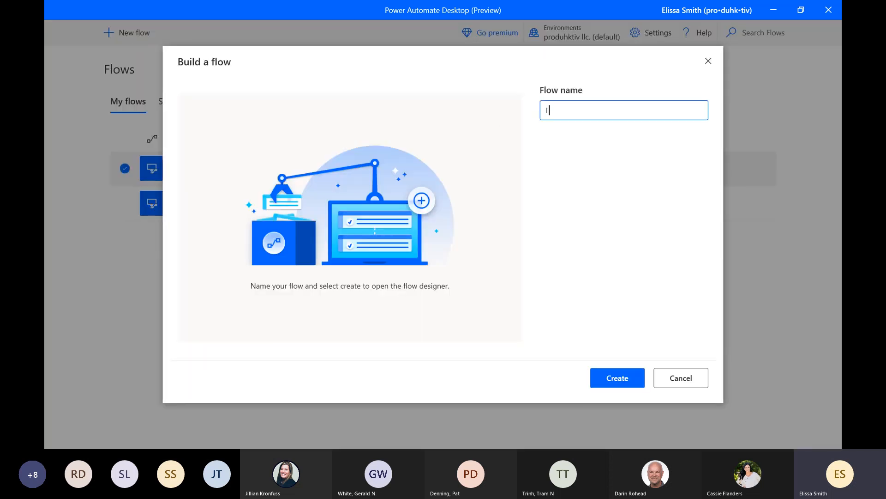
type("el and File")
left_click(603, 382)
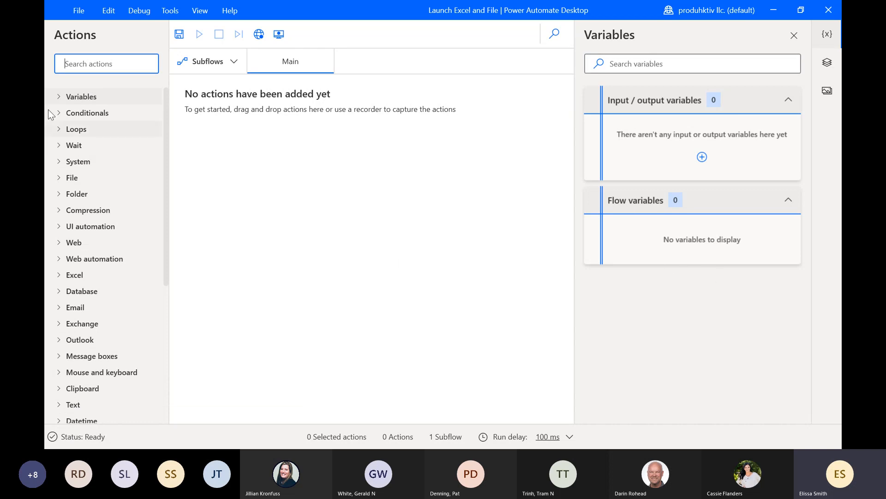
Step: Find the Launch Excel action, add it to the flow, and set it to open the following document
type("excel")
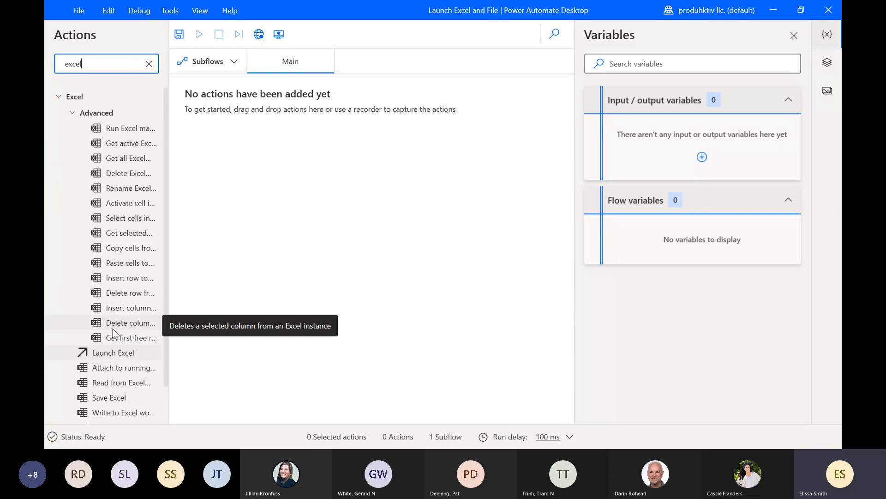
left_click(118, 356)
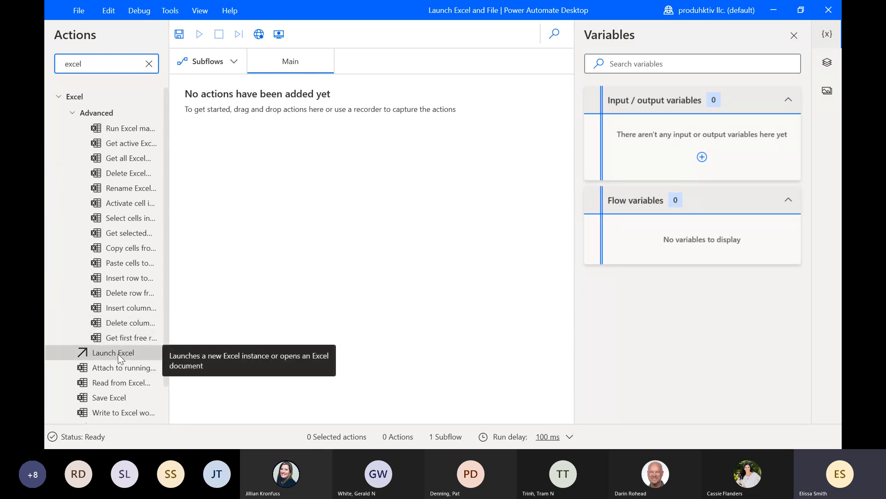
left_click_drag(120, 358, 299, 140)
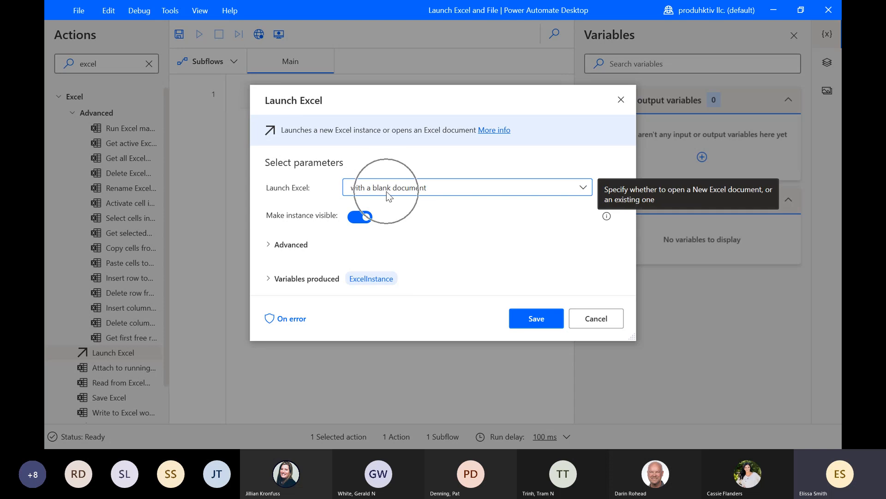
left_click(583, 187)
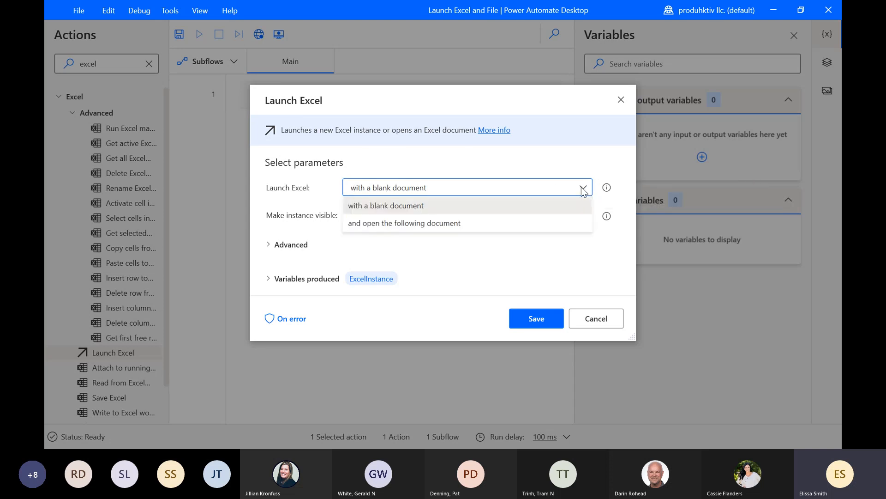
left_click(474, 223)
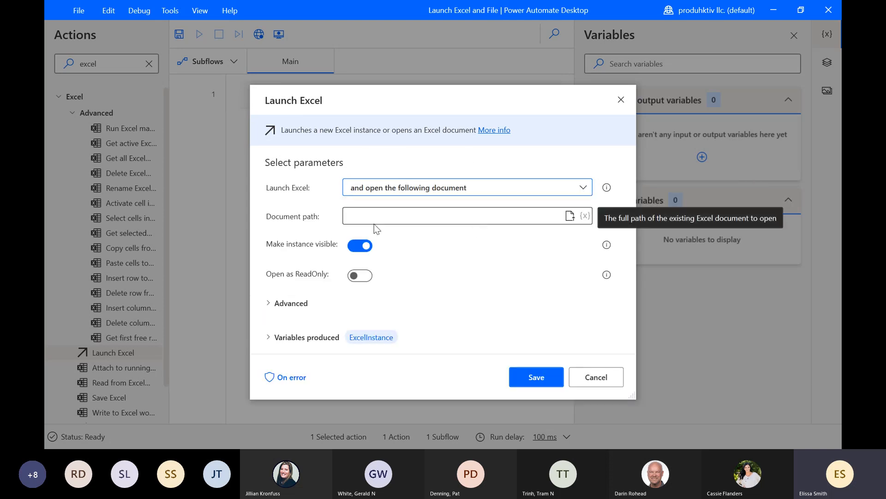
Step: Set the document path to Microsoft Excel 2013 Instructor Guide.doc in the desktop's Excel Sample Files folder
left_click(570, 217)
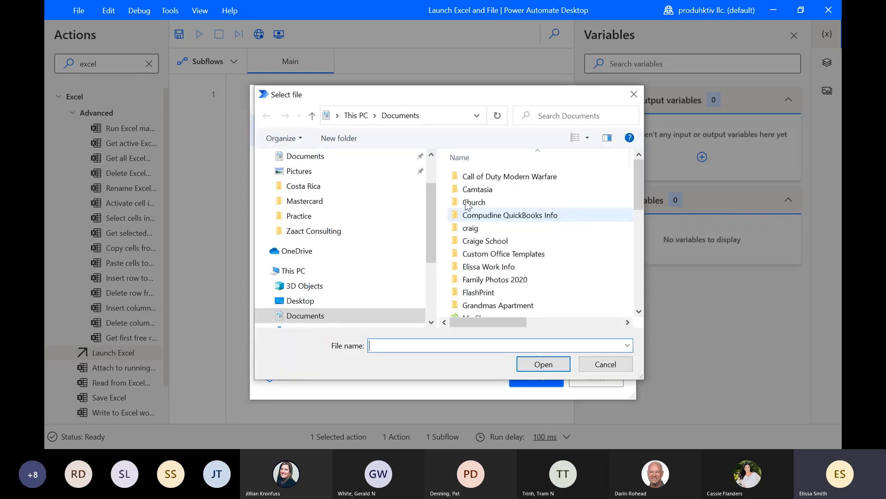
scroll(310, 237, "up", 2)
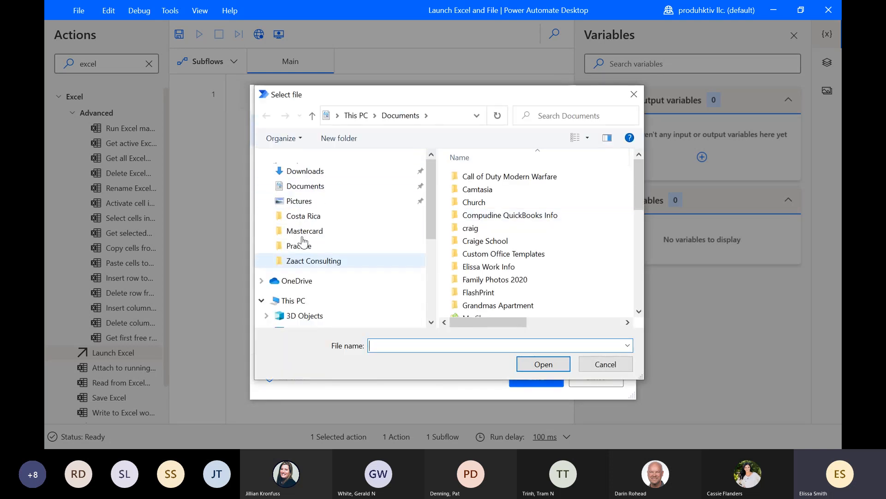
left_click(311, 181)
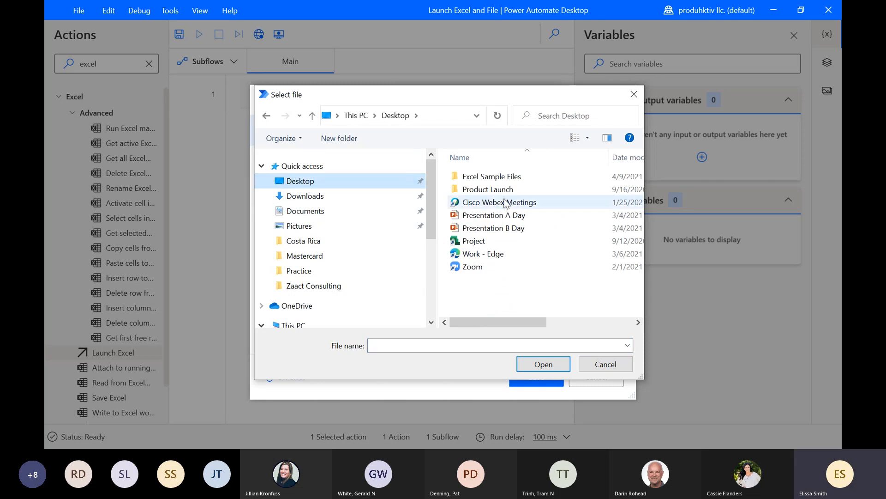
double_click(508, 176)
double_click(497, 189)
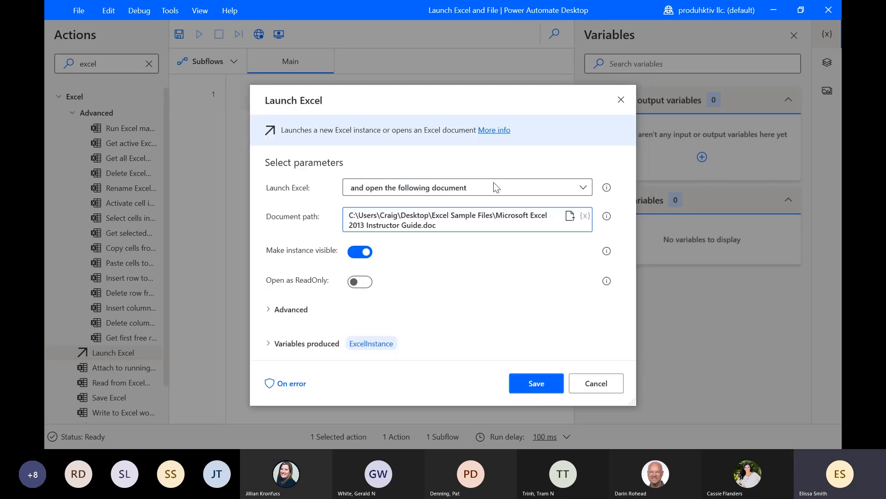
Step: Set the document path to Bookings6-3.xlsx in the Practice folder of the desktop's Excel Sample Files, and save the Launch Excel action
left_click(570, 215)
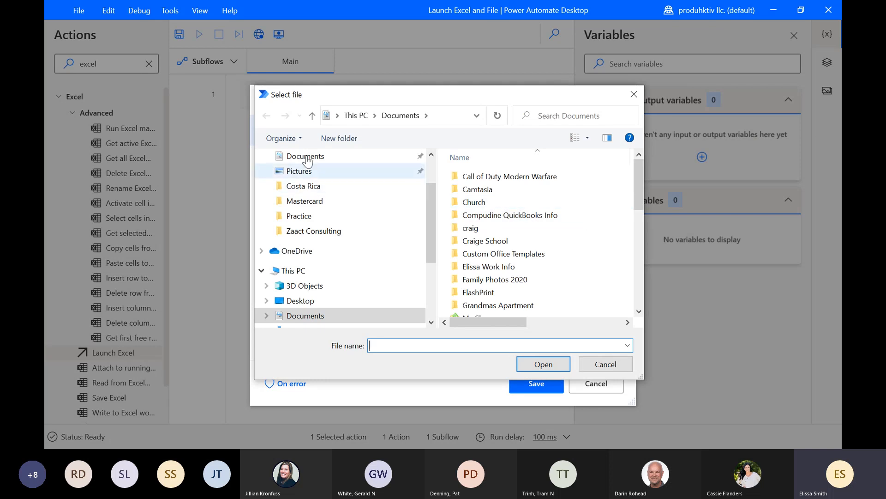
scroll(304, 159, "up", 2)
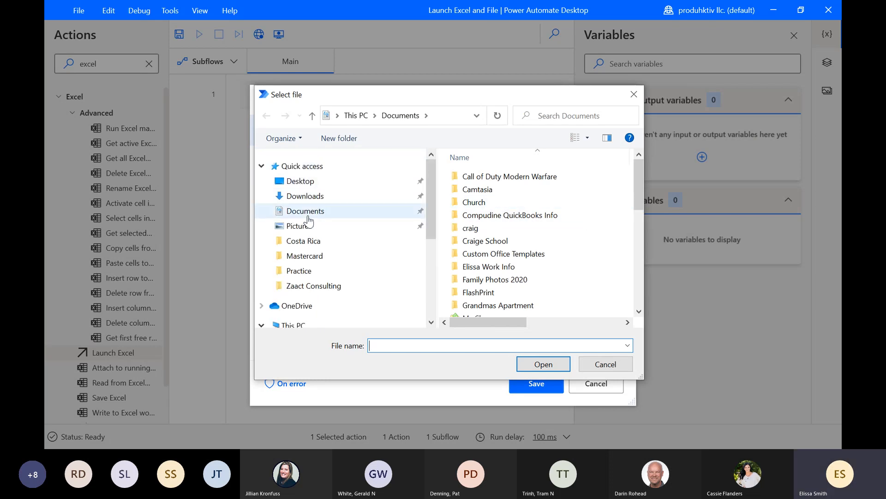
left_click(301, 181)
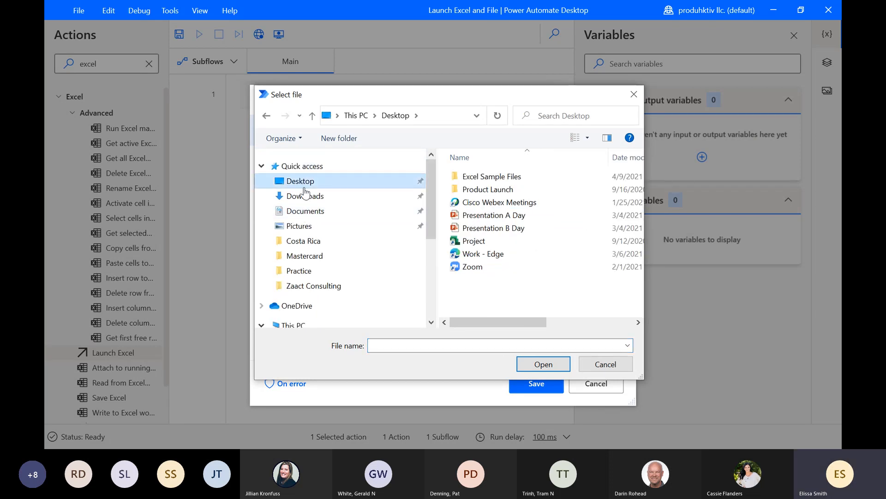
left_click(489, 175)
left_click(489, 176)
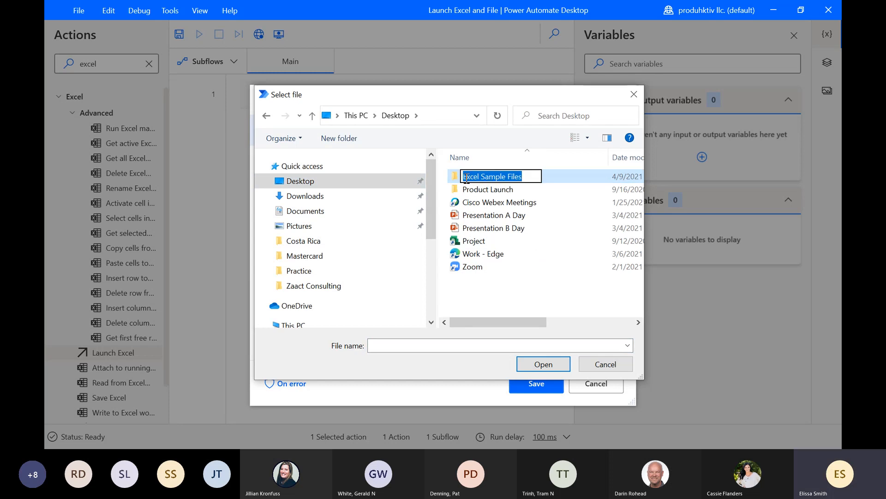
double_click(459, 183)
double_click(459, 180)
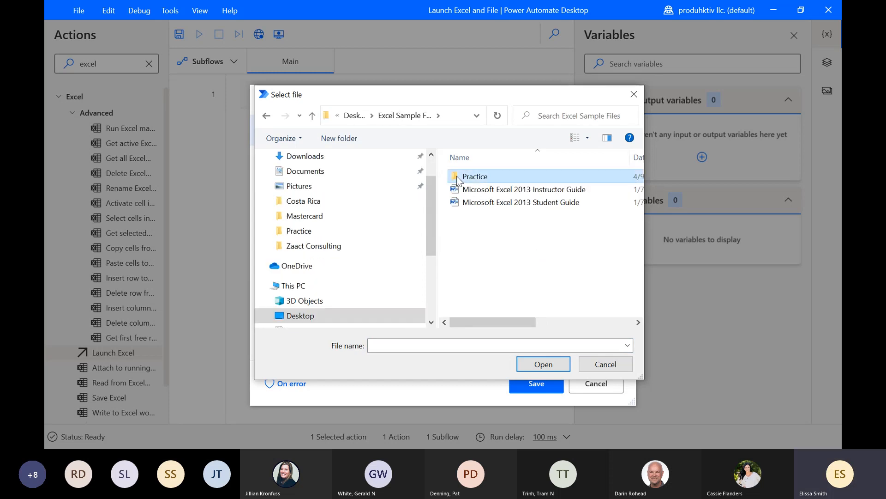
left_click(458, 230)
double_click(459, 231)
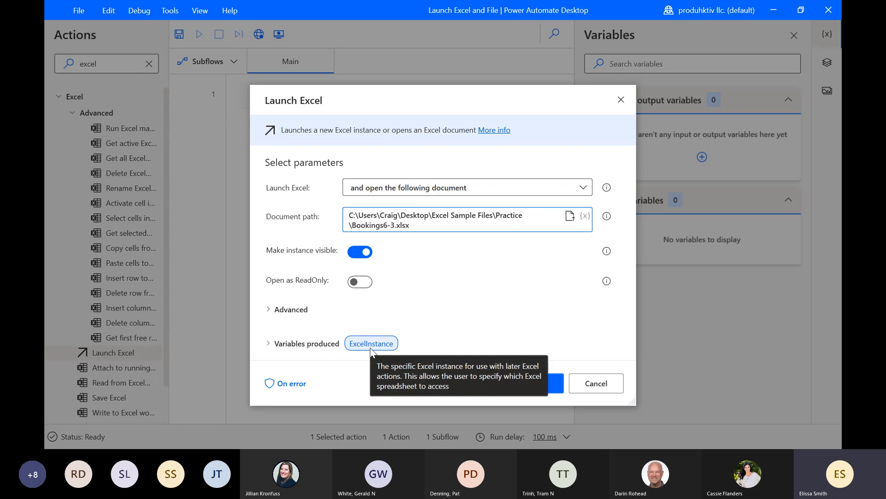
left_click(531, 384)
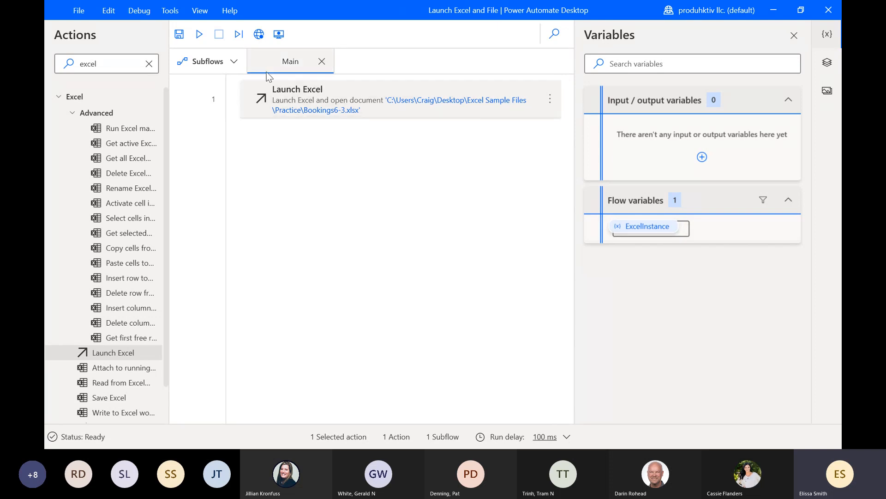
Step: Save the Launch Excel and File flow and run it
left_click(180, 35)
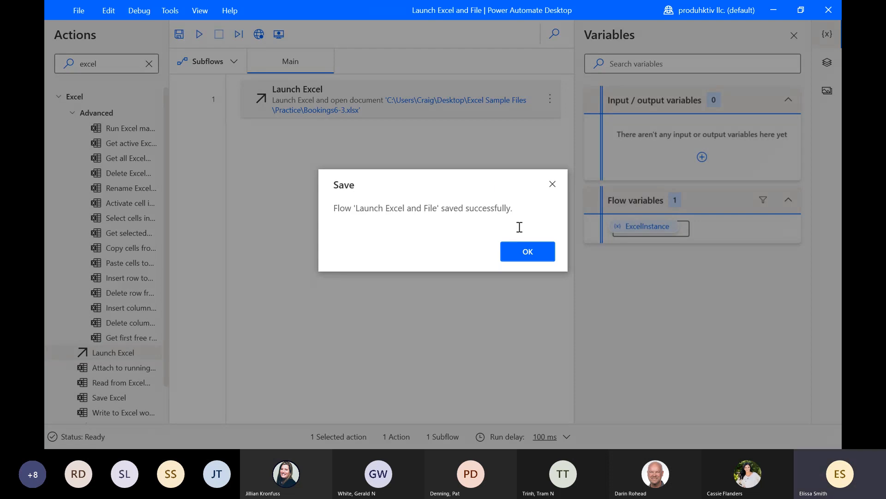
left_click(526, 253)
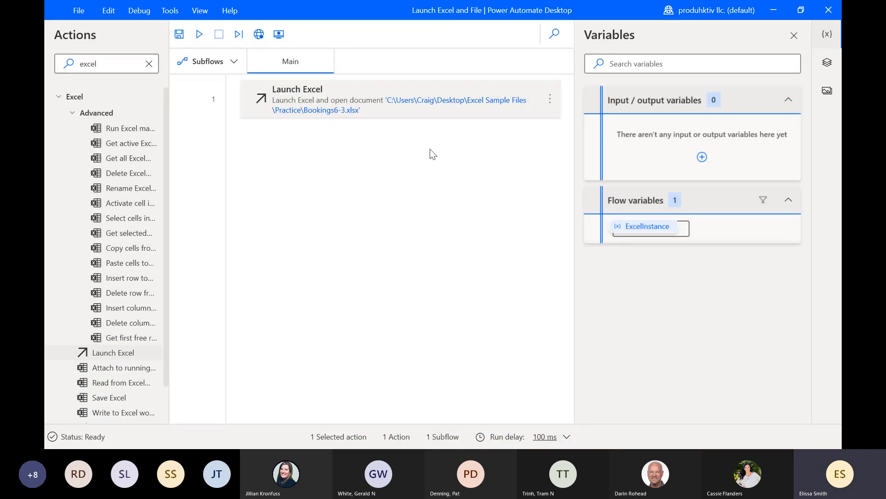
left_click(200, 36)
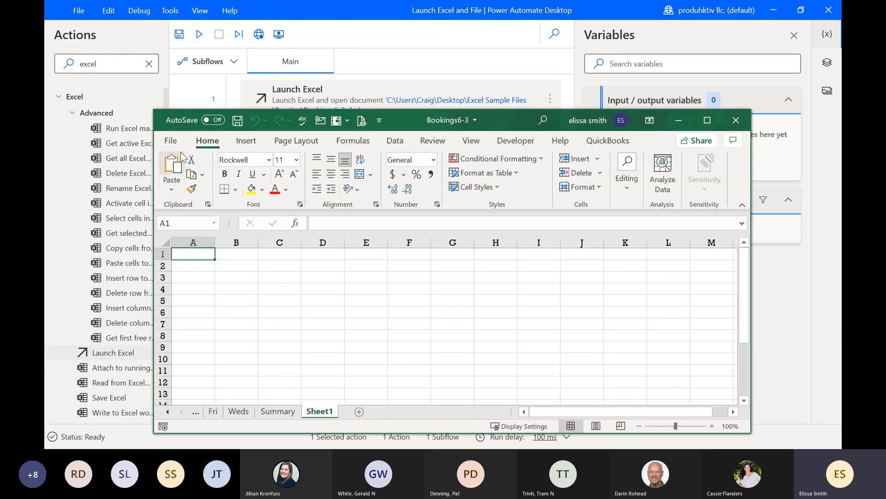
Step: Maximize the launched Bookings6-3 workbook, view its Fri sheet, and close Excel
left_click_drag(517, 119, 487, 32)
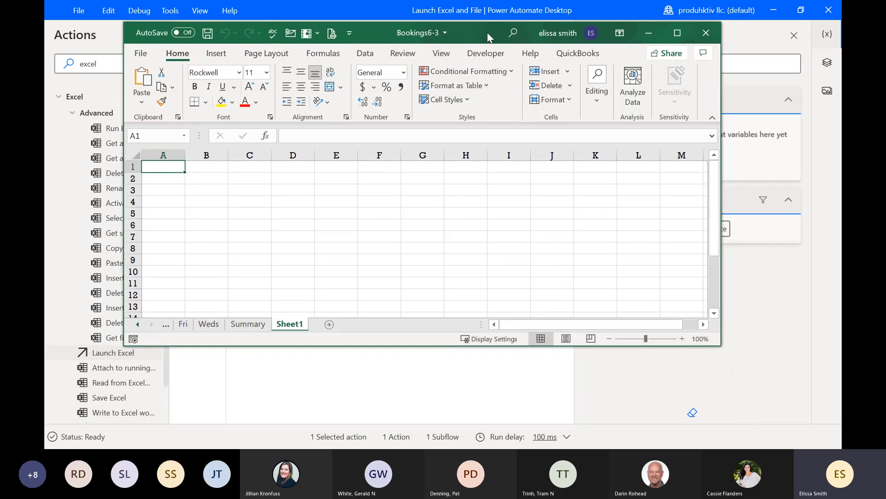
left_click(679, 33)
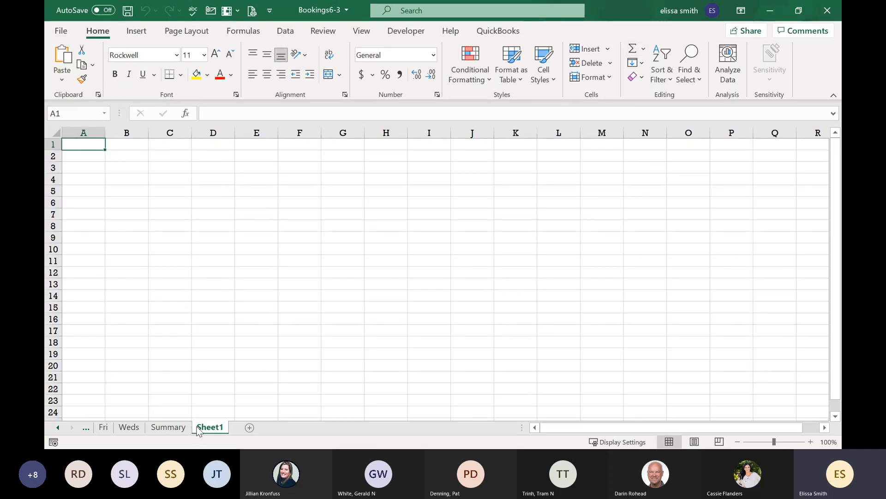
left_click(102, 429)
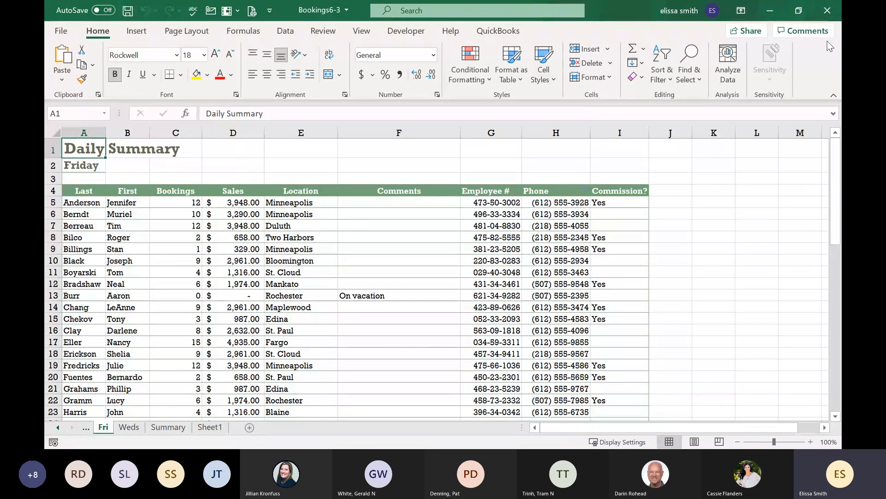
left_click(828, 12)
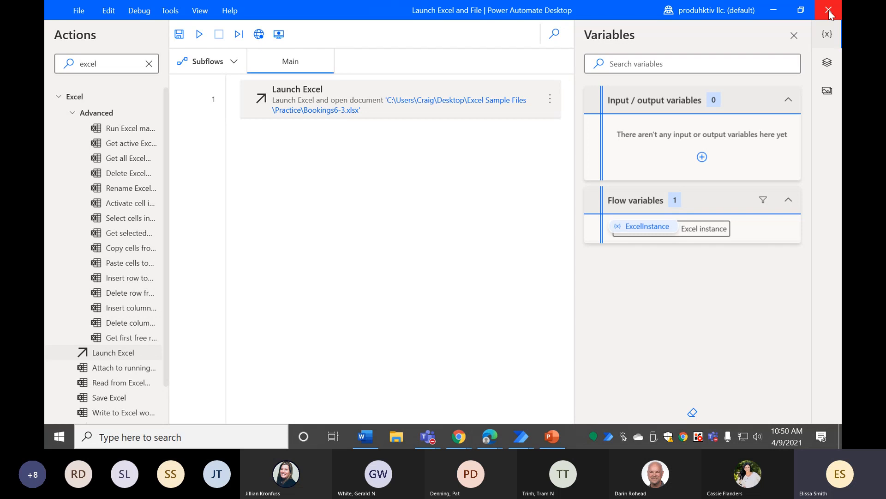
Step: Look over the flow's variables and its UI elements, and return to the variables
left_click(826, 37)
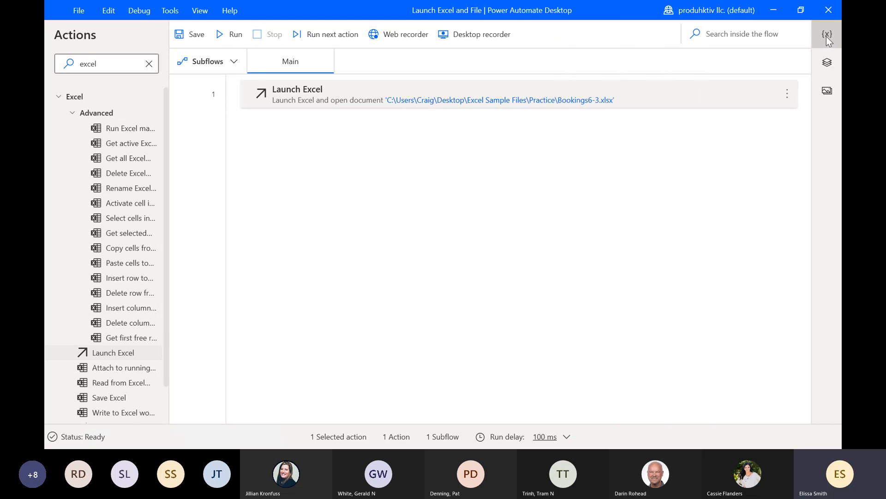
left_click(826, 37)
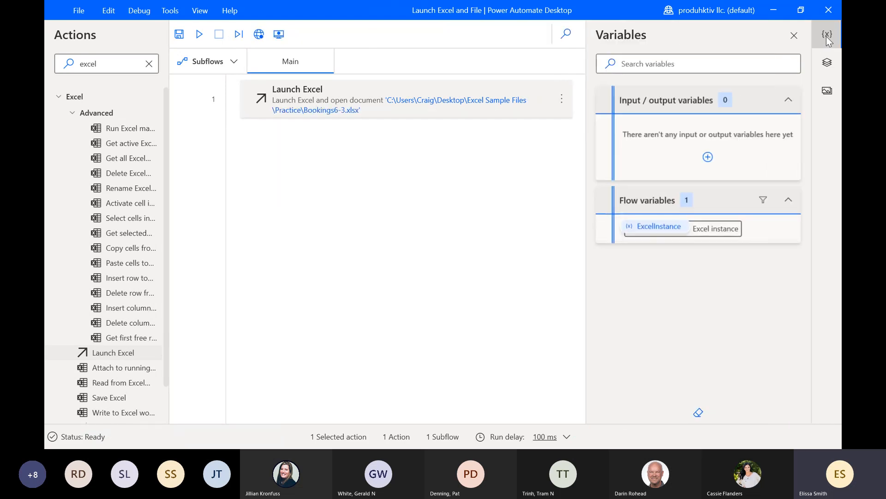
left_click(827, 65)
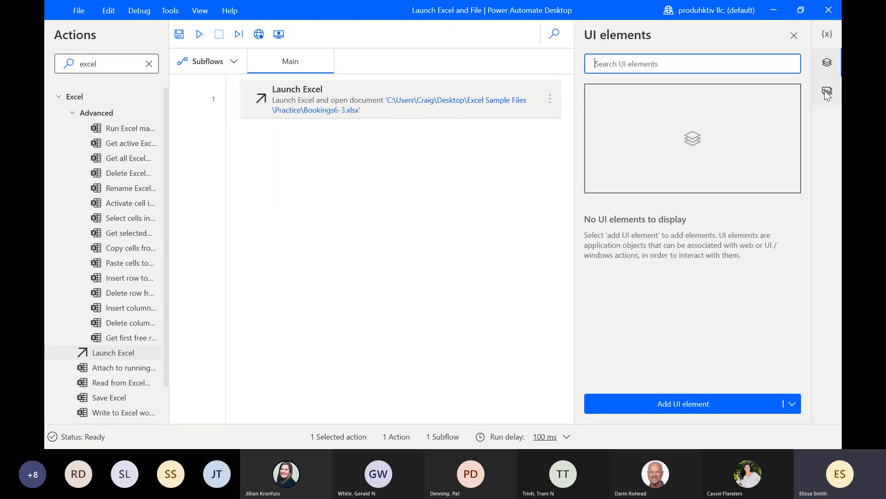
left_click(829, 36)
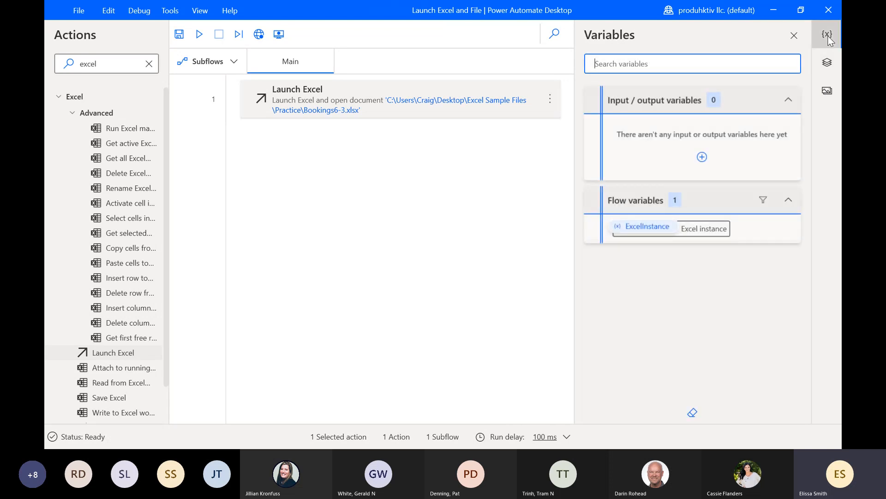
key("ctrl")
key("ctrl")
key("ctrl")
Step: Close the flow designer and reopen the Launch Excel and File flow for editing from My flows
left_click(829, 9)
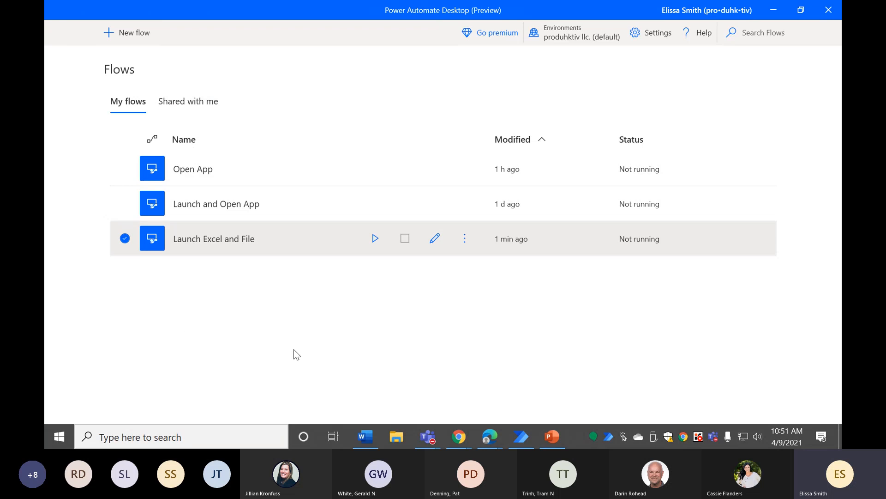
left_click(204, 248)
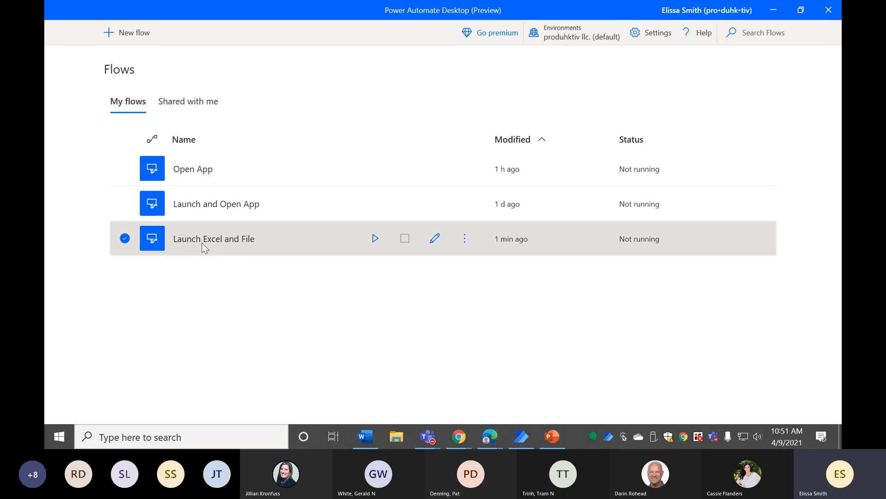
left_click(435, 240)
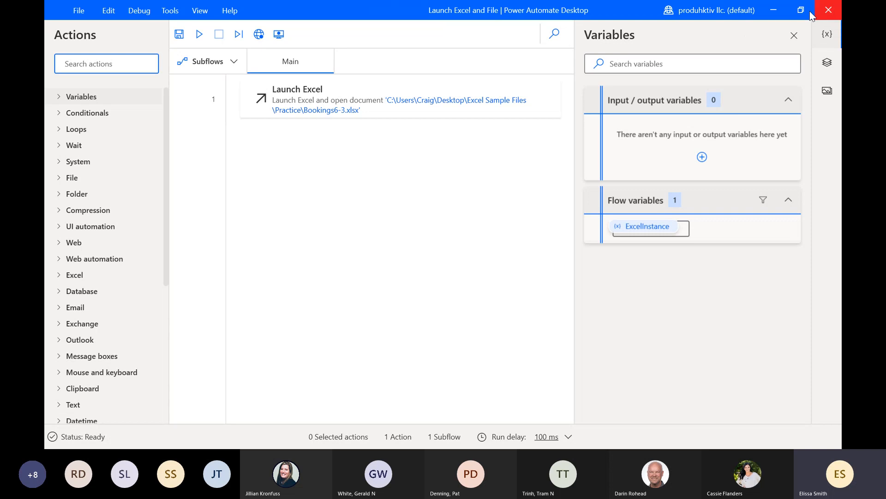
Step: Minimize the flow designer, switch to the remote browser session with Power Automate, and dismiss the duplicate installation message
left_click(770, 12)
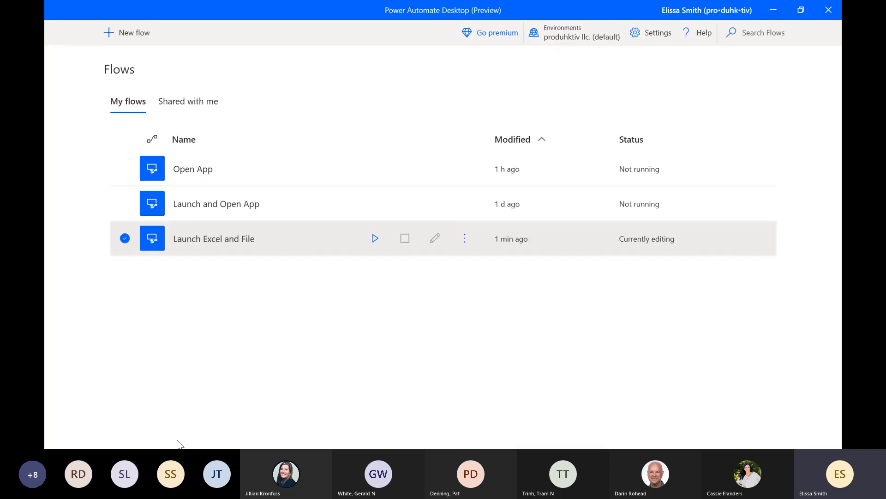
key("alt+Tab")
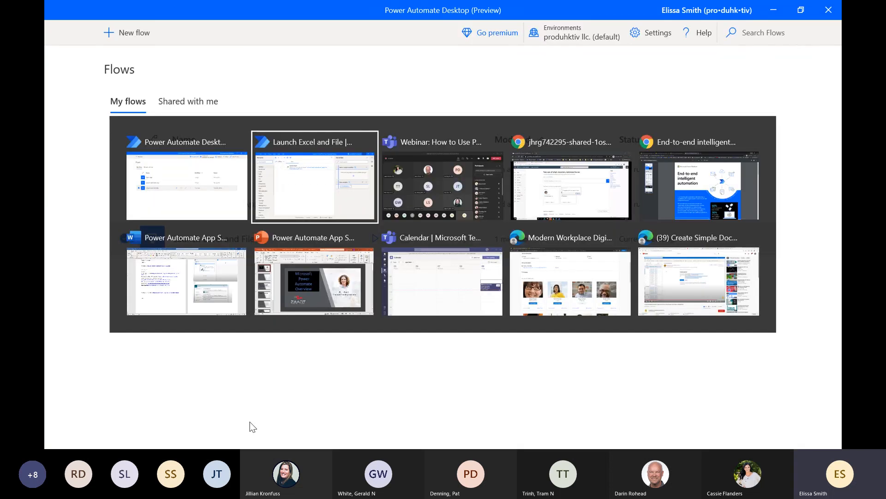
key("alt+Tab")
key("alt+Tab")
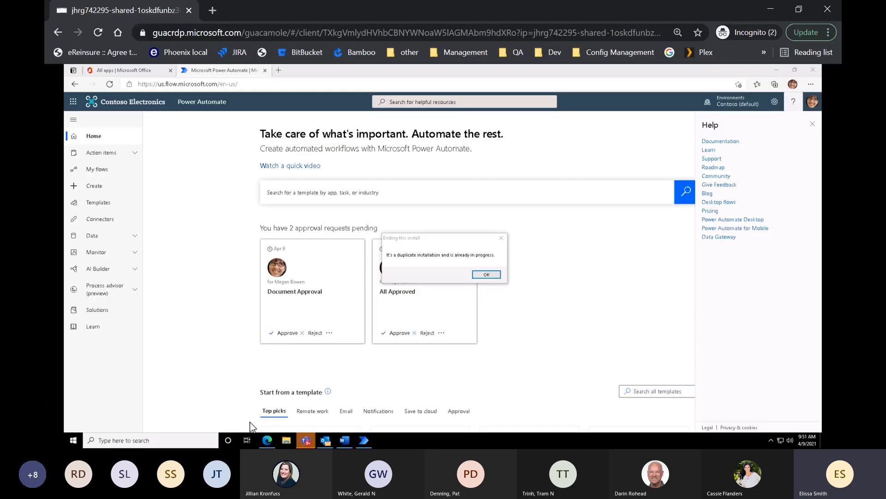
left_click(501, 238)
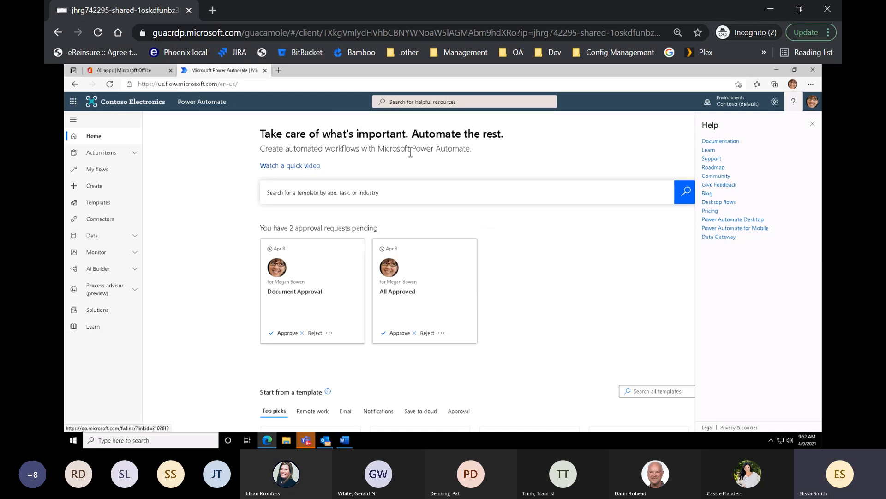
Step: From My flows, review the run history and the analytics of the Digital Initiative Approval flow
left_click(93, 174)
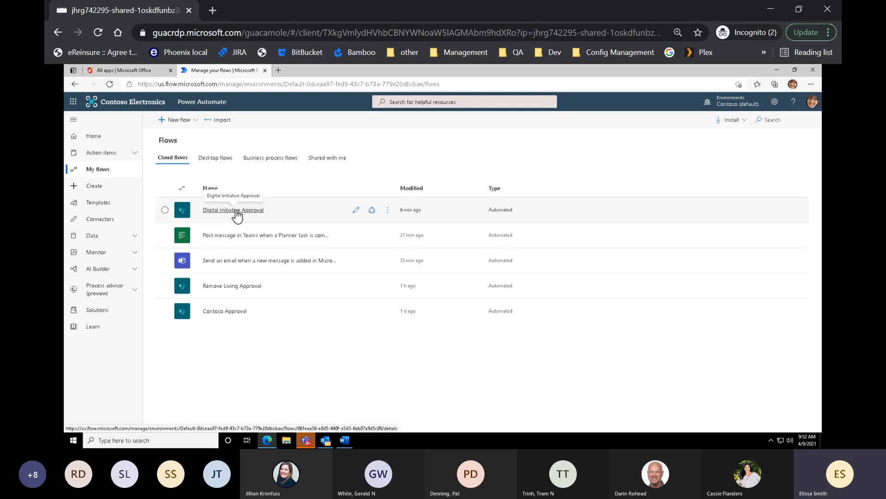
left_click(389, 210)
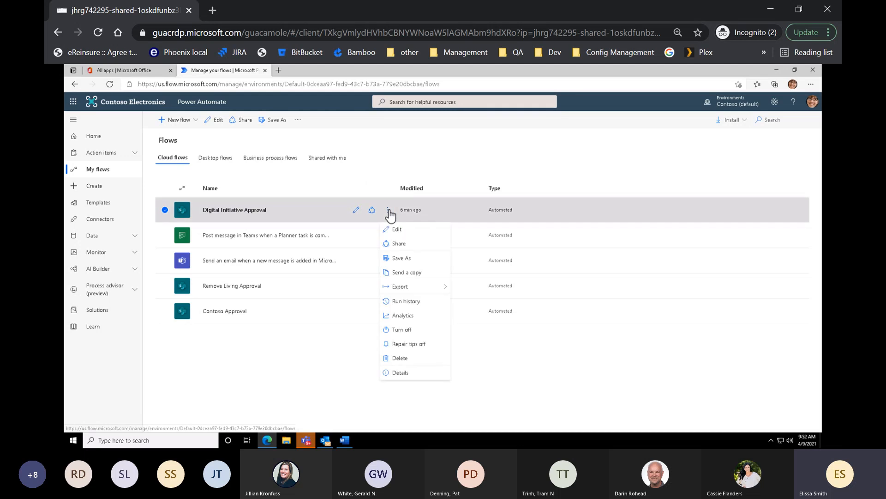
left_click(409, 301)
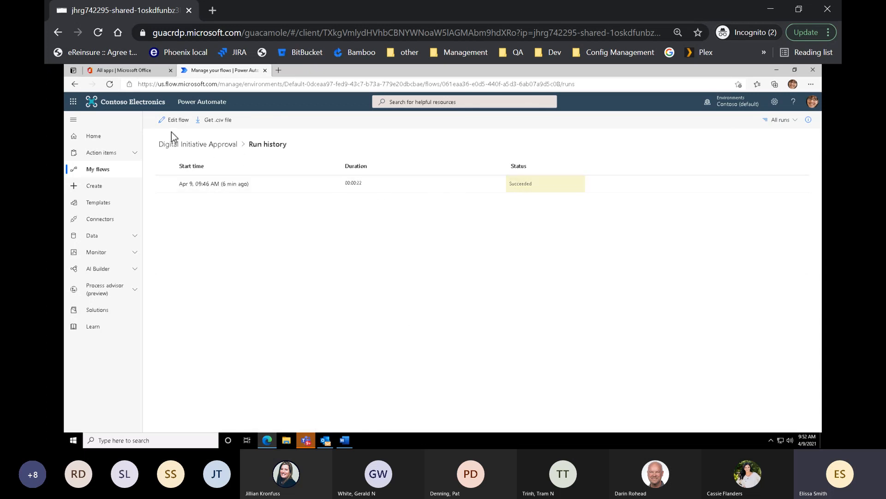
left_click(73, 86)
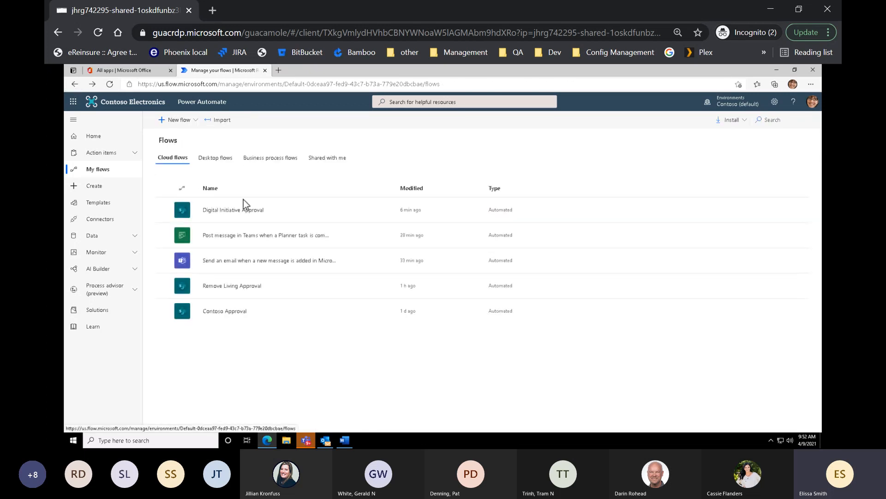
left_click(387, 212)
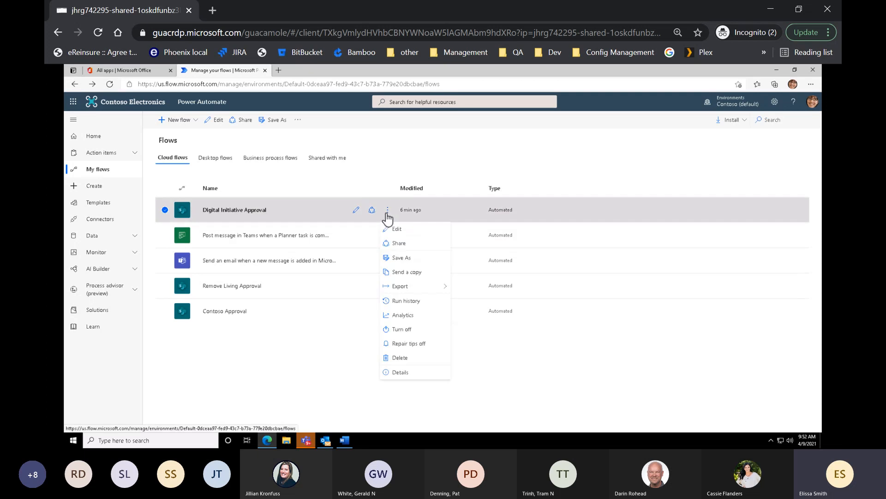
left_click(404, 315)
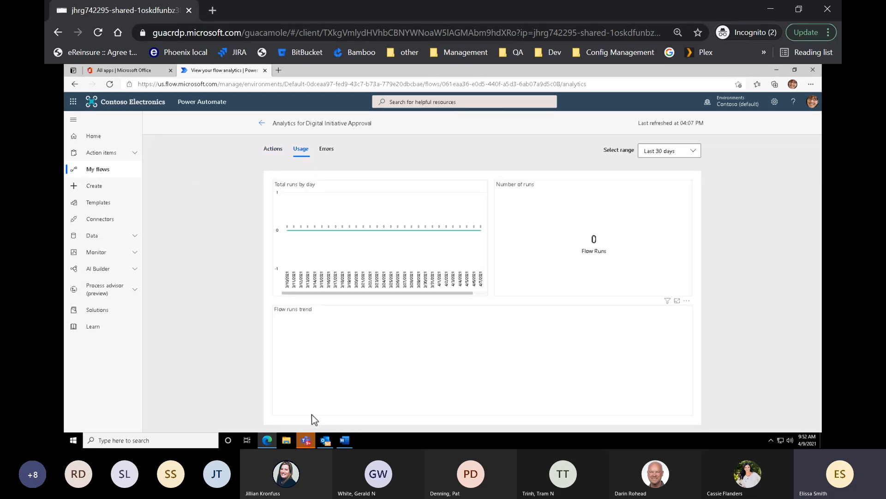
Step: Switch to Outlook, read the newest All Approved email from Microsoft Flow, and return to the Power Automate browser window
left_click(325, 441)
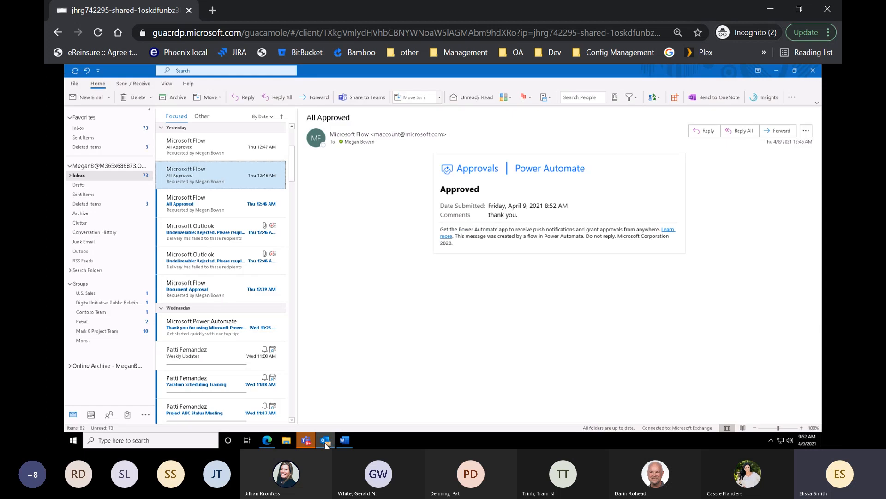
left_click(231, 149)
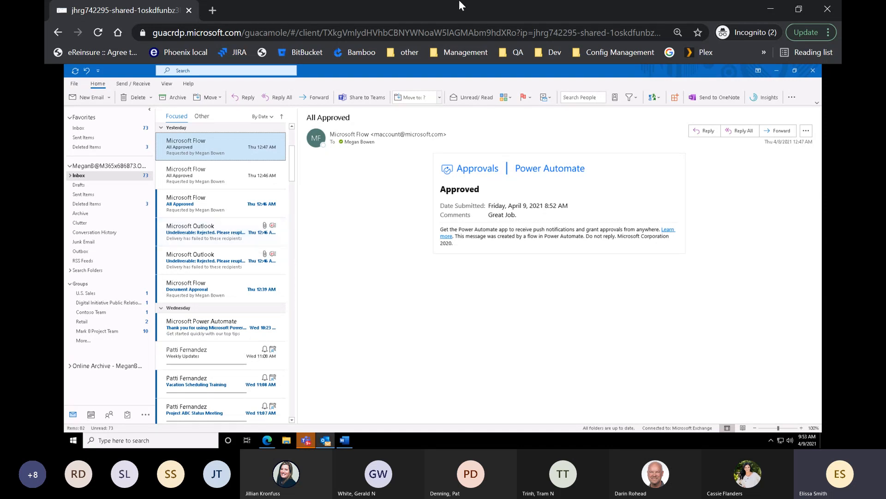
left_click(267, 440)
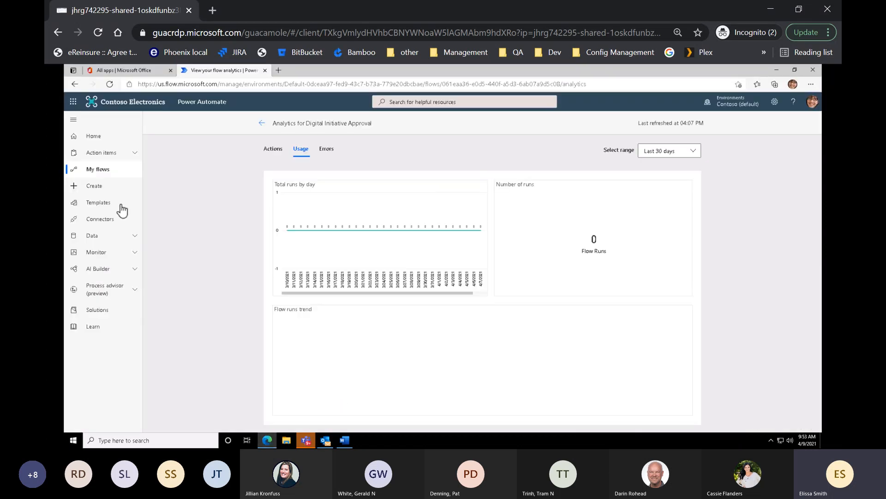
Step: View the pending approval requests on the Power Automate home page and glance at the Office 365 apps page
left_click(96, 137)
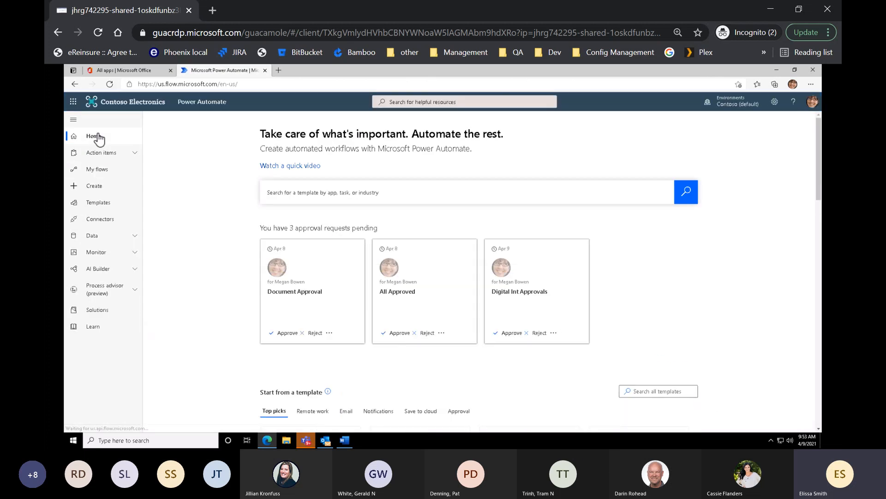
left_click(133, 72)
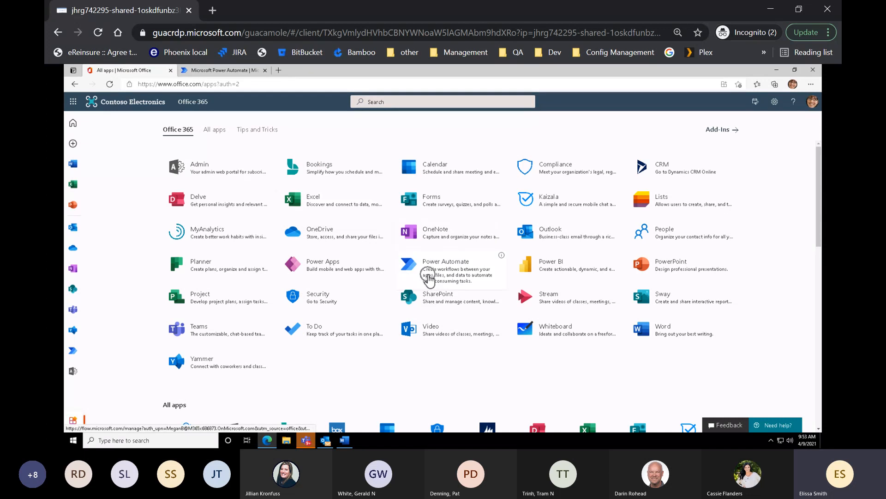
left_click(242, 72)
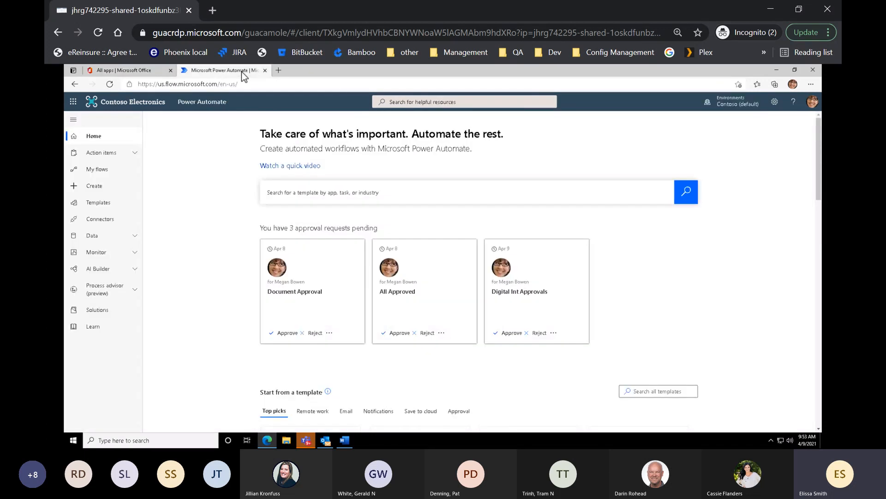
Step: Look over the template gallery, the ways to create a flow, and the available actions for the Digital Initiative Approval flow
left_click(105, 208)
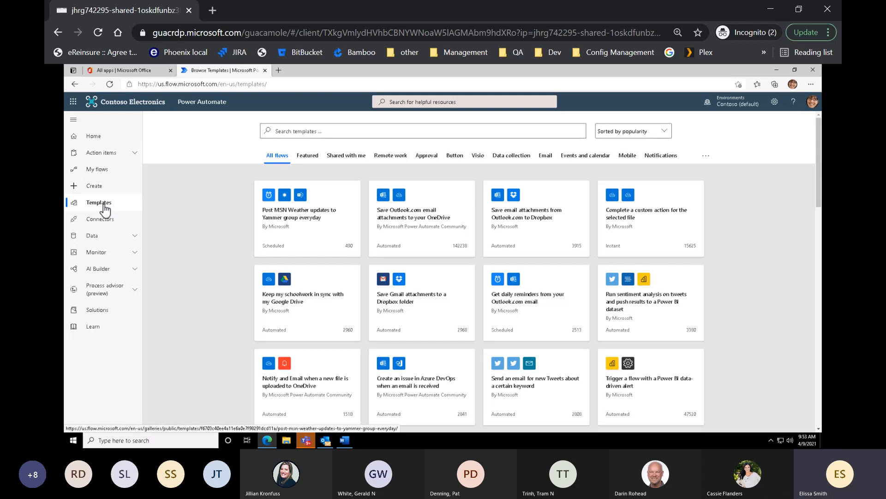
left_click(91, 187)
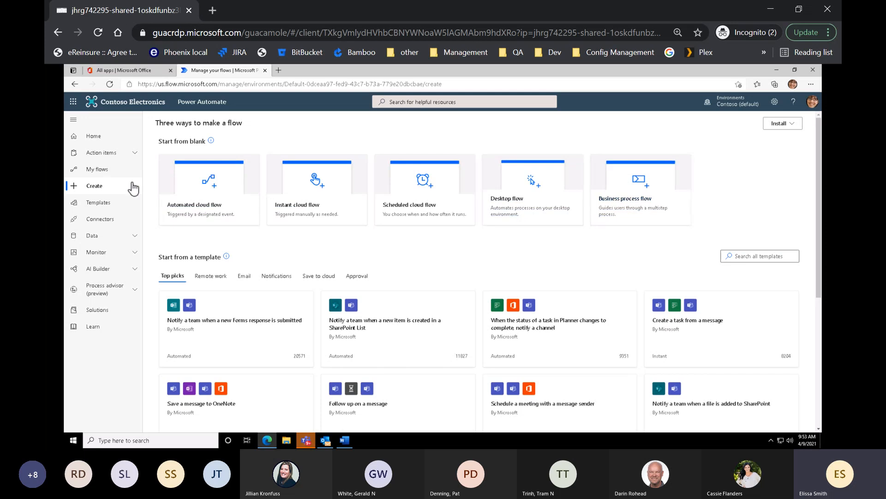
left_click(94, 170)
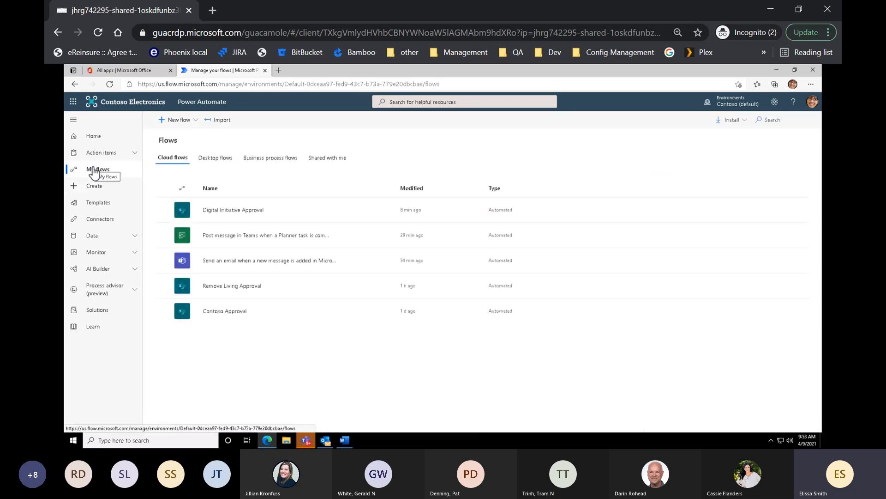
left_click(388, 211)
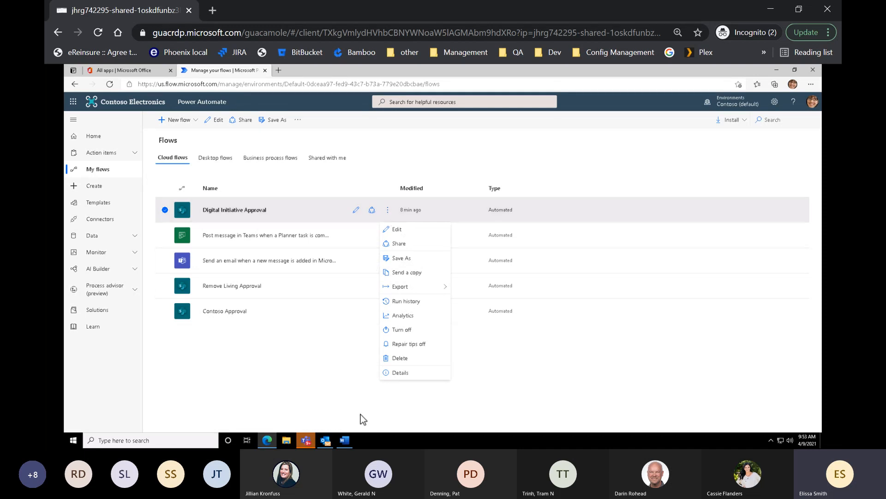
Step: Switch to the Teams webinar window and stop sharing the screen
key("alt+Tab")
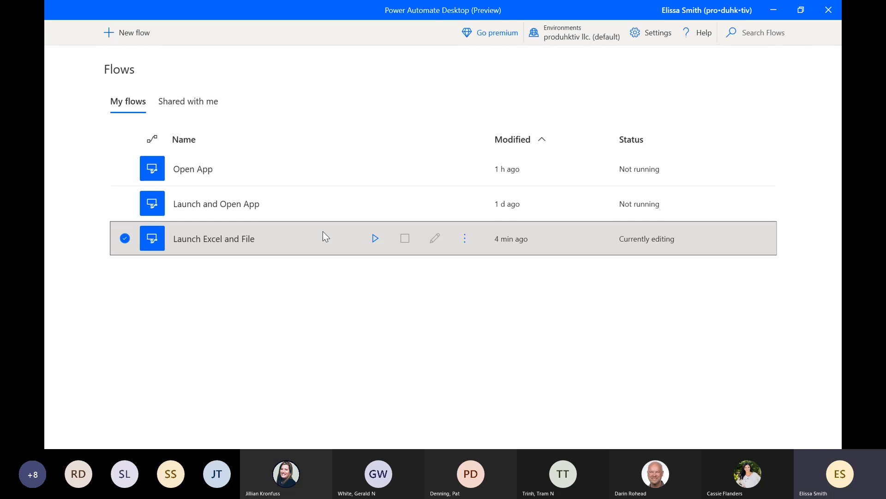
key("alt+Tab")
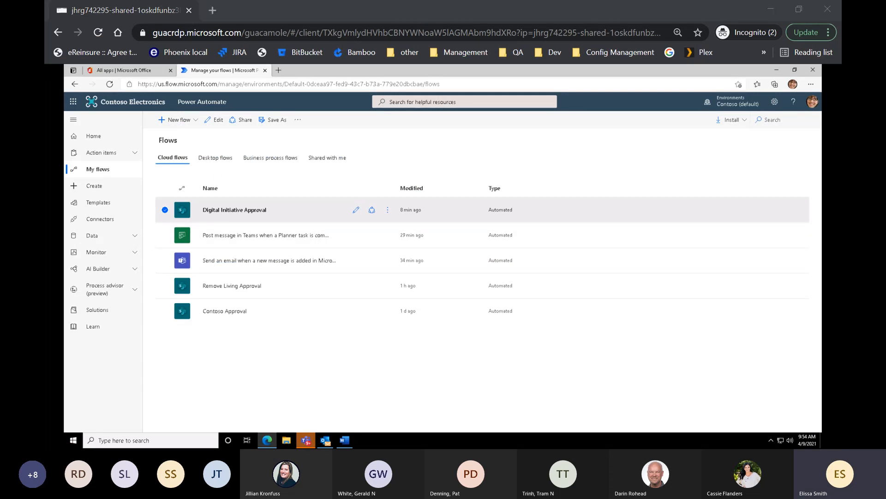
key("alt+Tab")
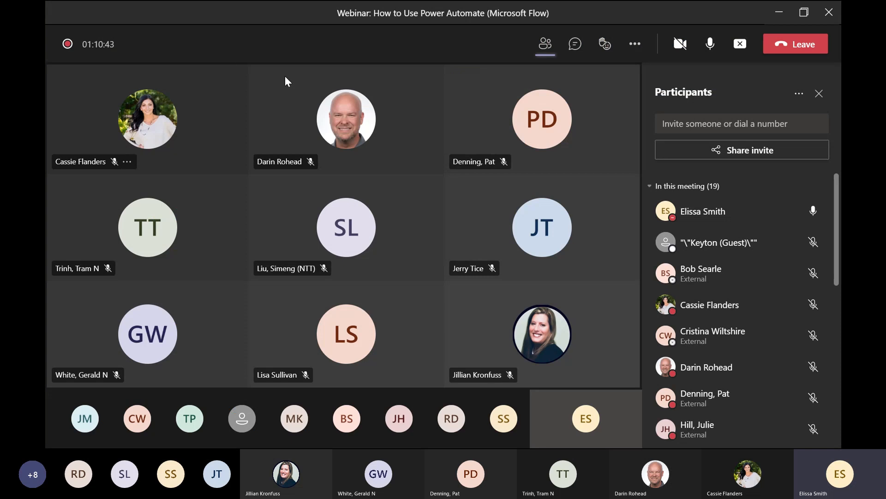
left_click(740, 44)
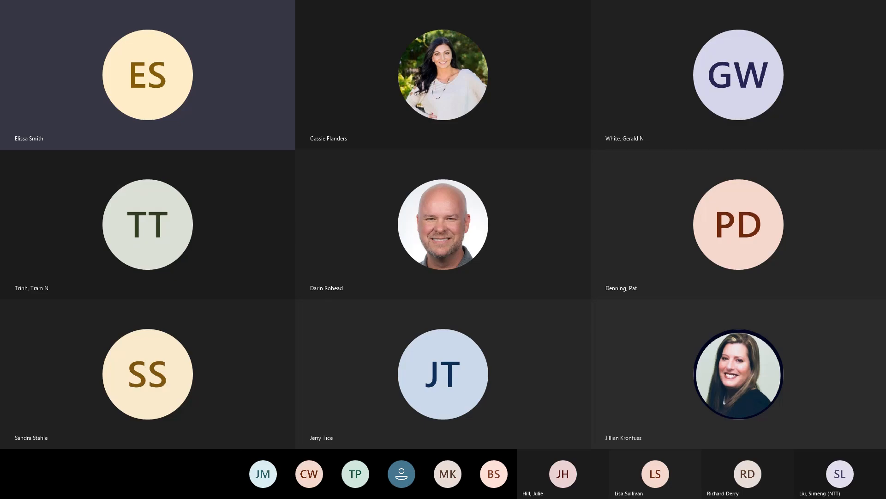